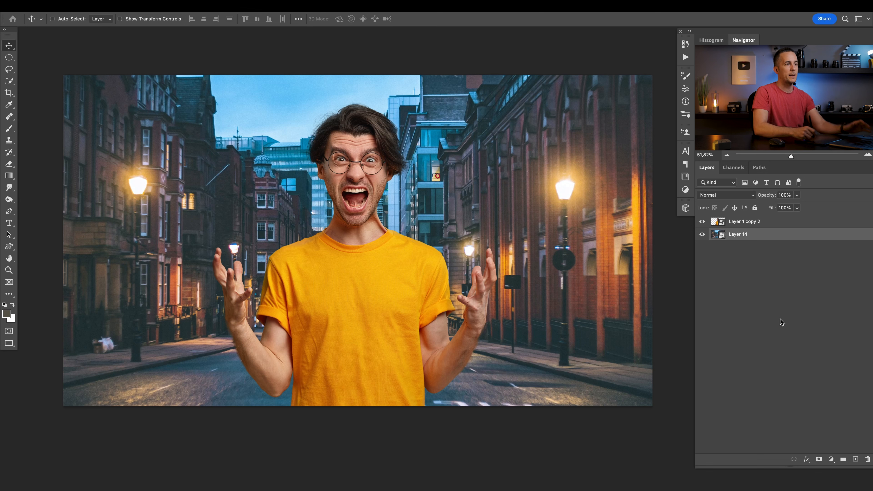
Step: Try a Levels adjustment above Layer 14 with the black input at 23 and brighter midtones, and delete it
click(831, 459)
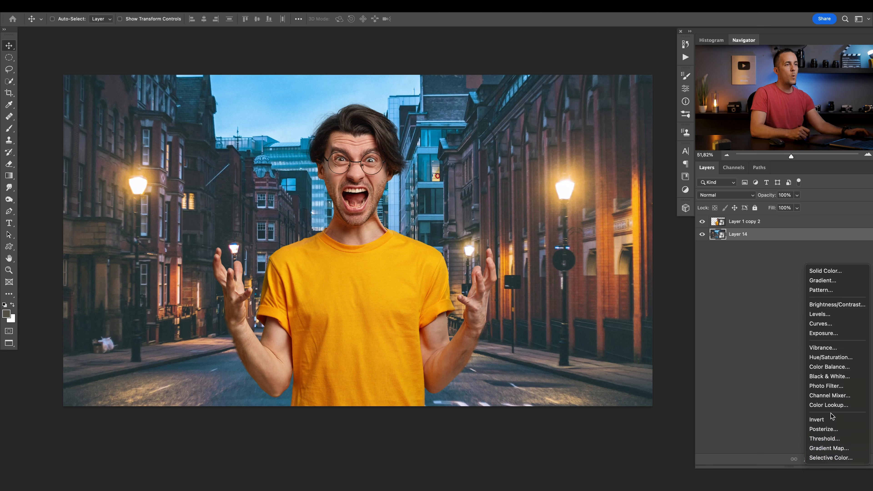
click(820, 314)
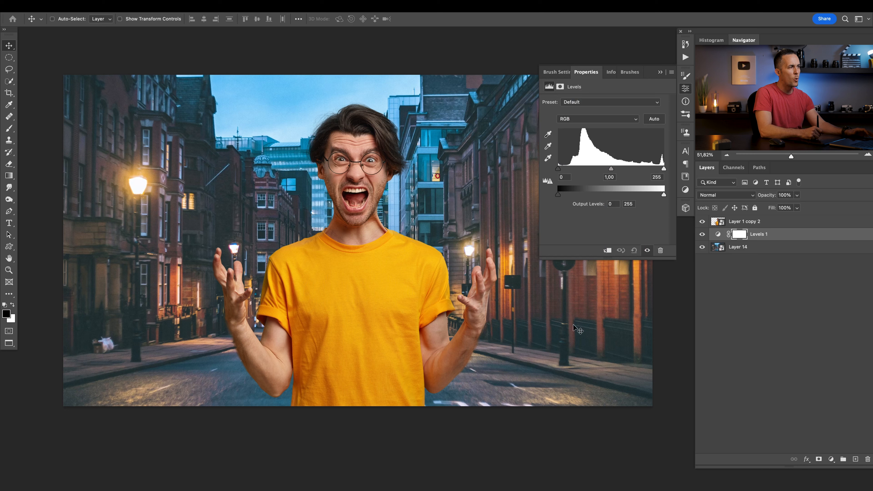
drag(559, 169, 567, 171)
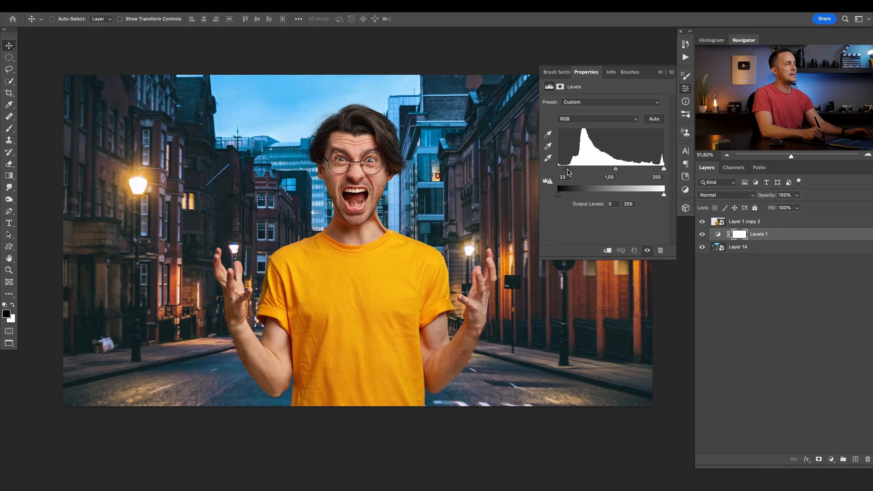
click(703, 234)
click(703, 234)
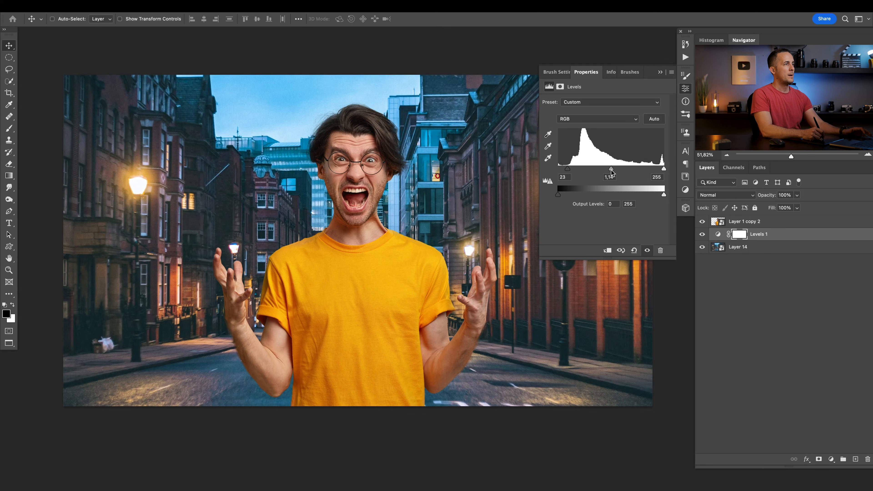
click(702, 235)
click(702, 235)
click(660, 72)
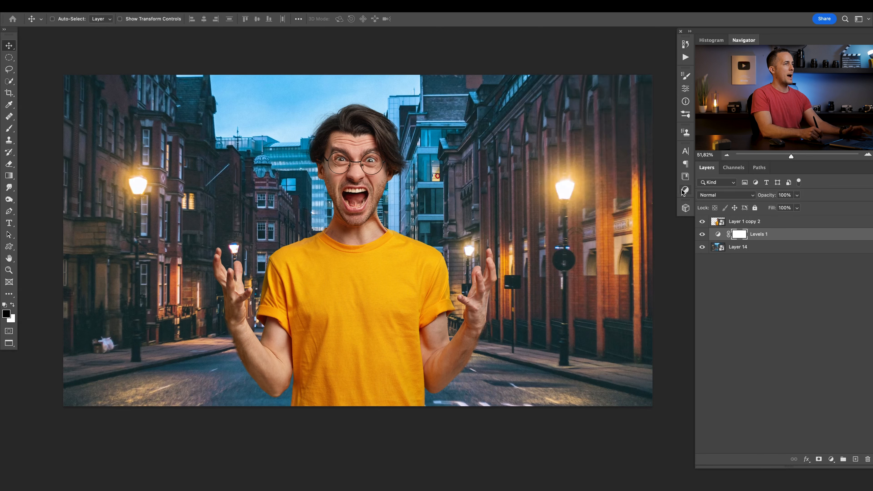
drag(719, 234, 868, 459)
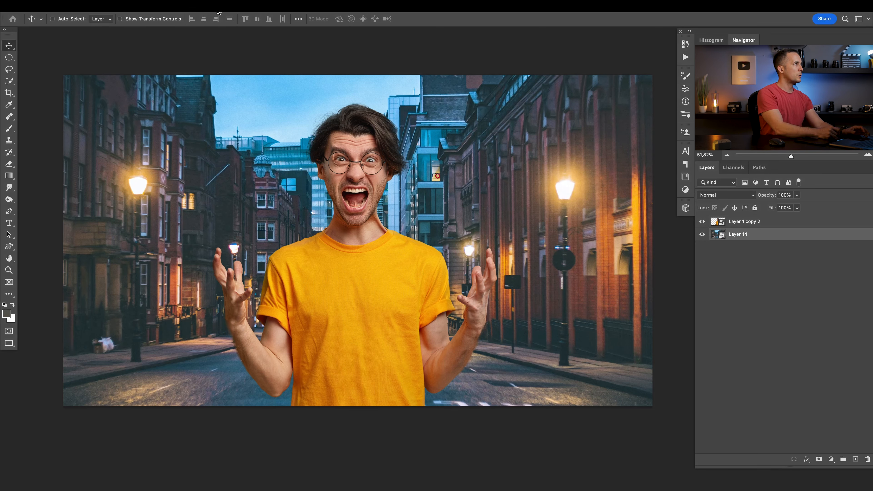
Step: Rename Layer 14 to Background
click(208, 6)
click(739, 239)
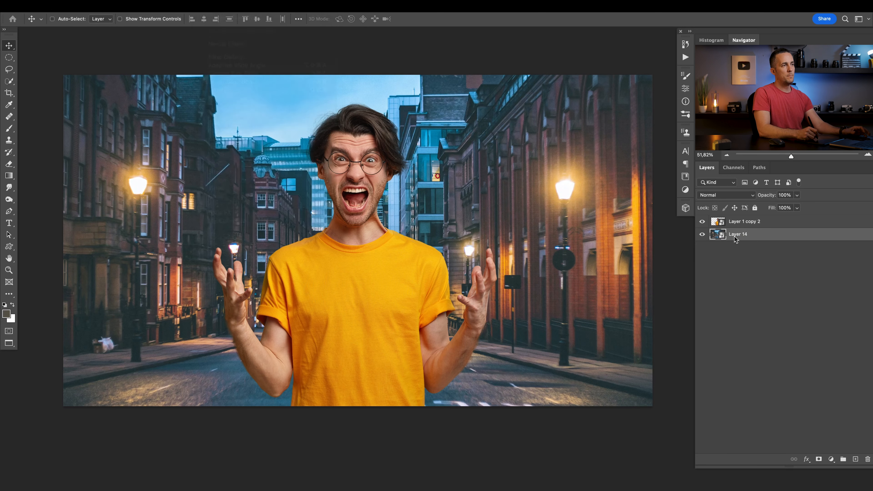
text(B)
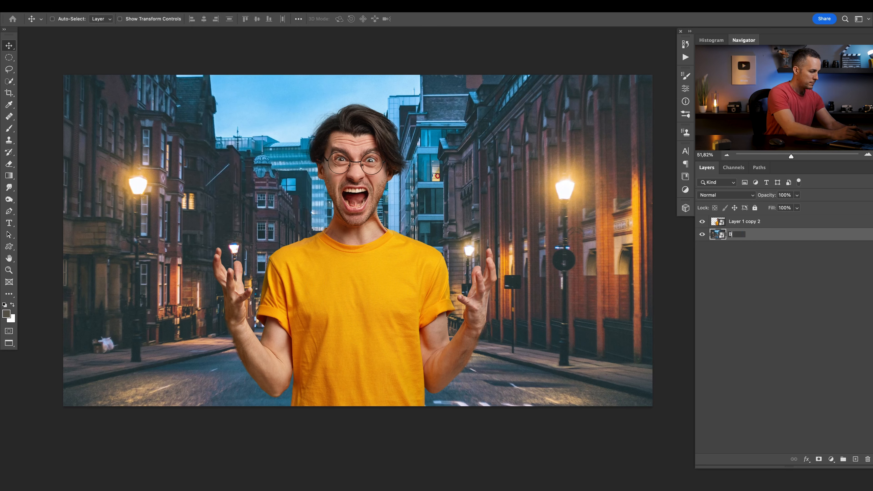
text(ackground)
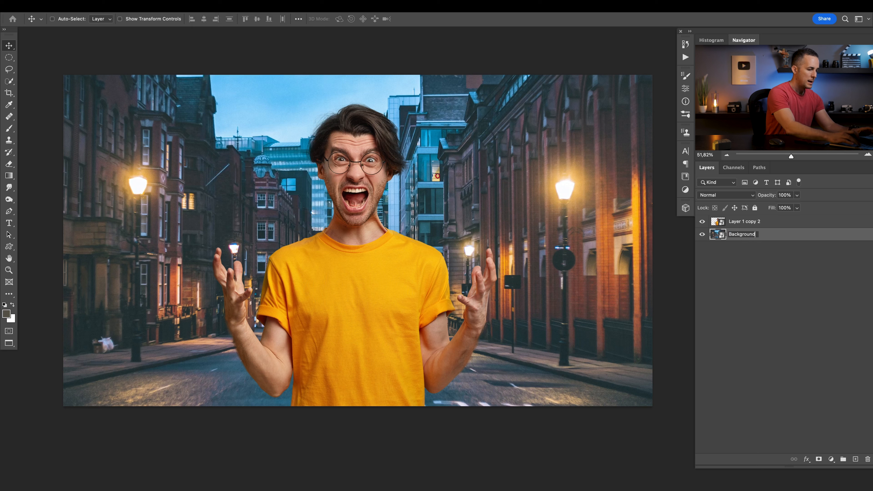
key(Return)
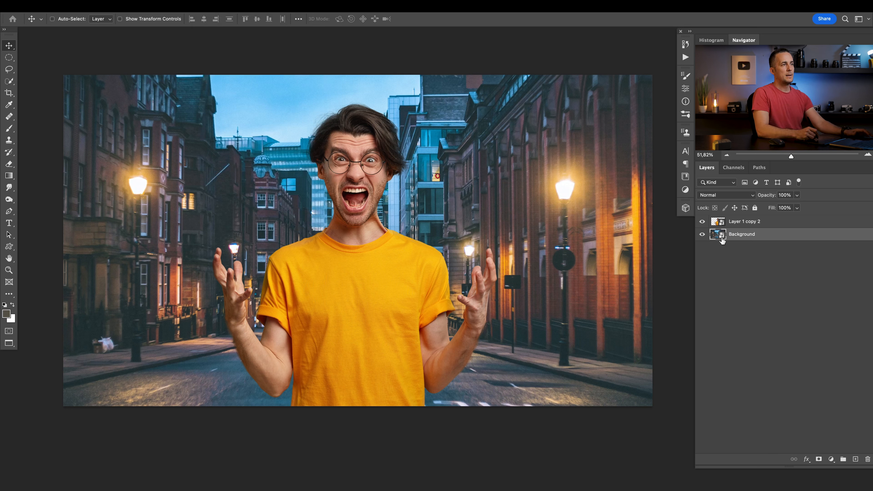
Step: Open the Camera Raw Filter on the Background layer and set Blacks to -55
right_click(740, 239)
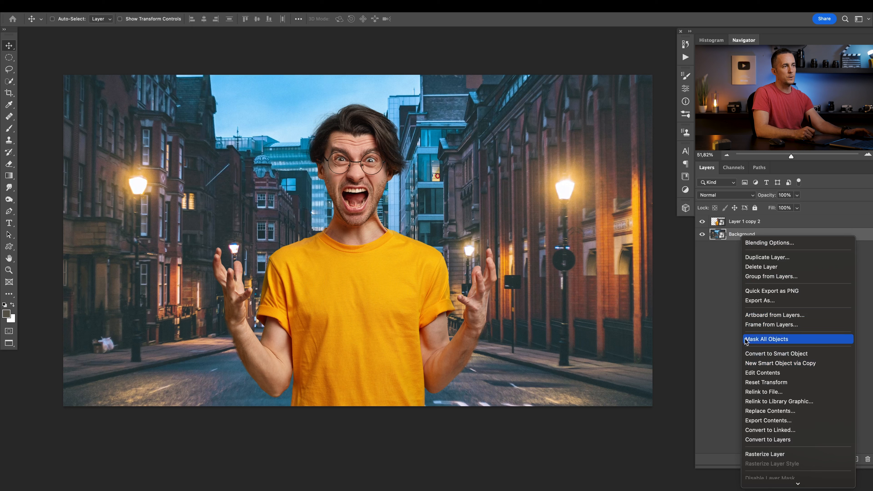
click(713, 260)
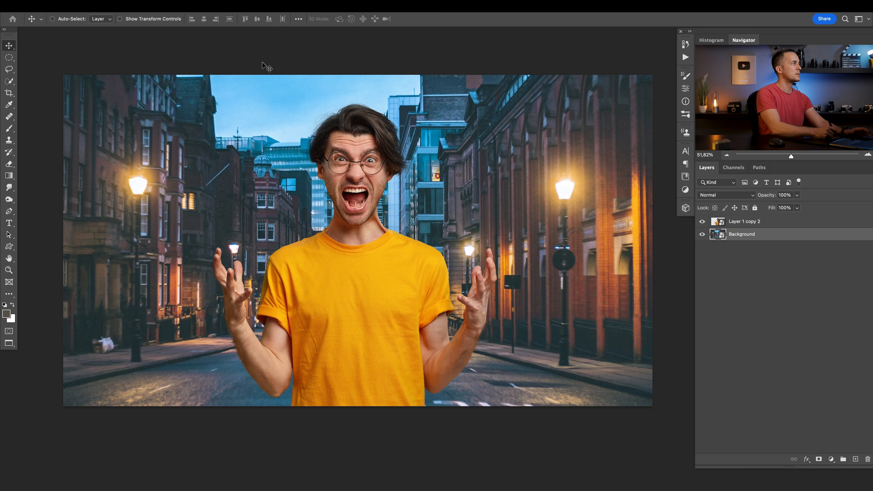
click(214, 6)
click(243, 75)
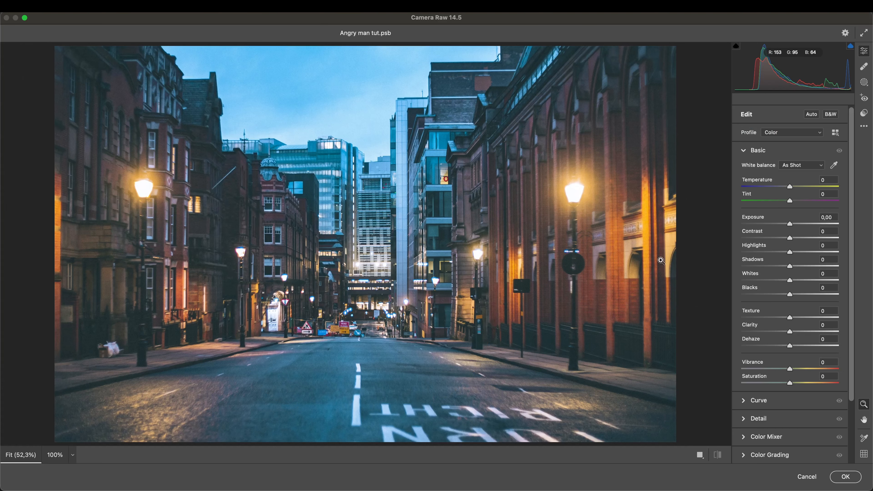
drag(790, 295, 761, 296)
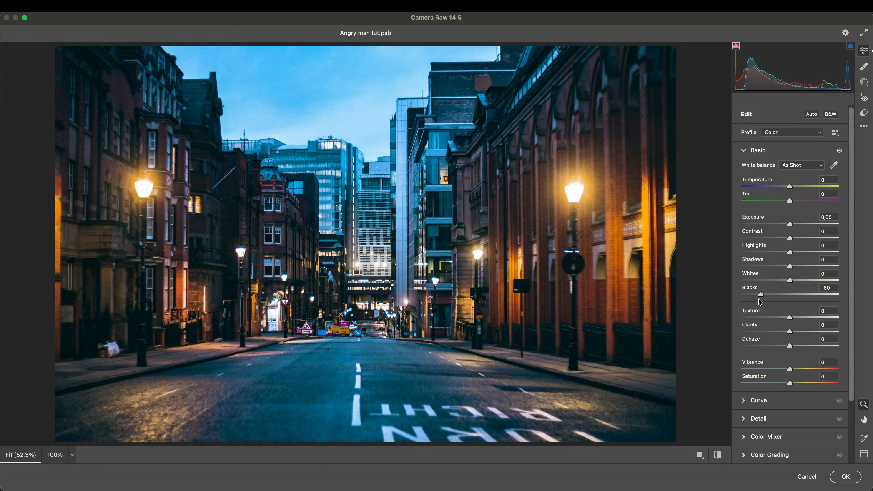
key(u)
mouse_move(759, 297)
mouse_down()
mouse_move(751, 300)
mouse_move(764, 298)
mouse_up()
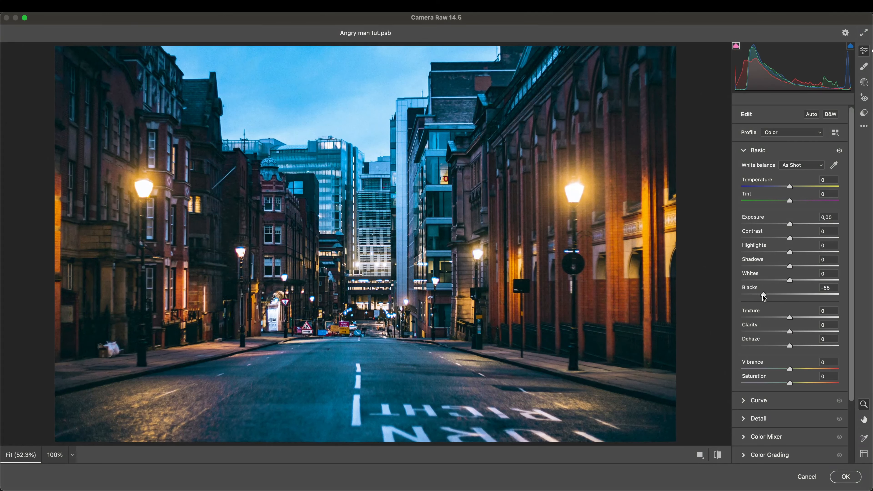
Step: Set Shadows to +72 and Blacks to -58, compare before and after, and apply the Camera Raw Filter
drag(791, 267, 826, 268)
drag(765, 295, 763, 296)
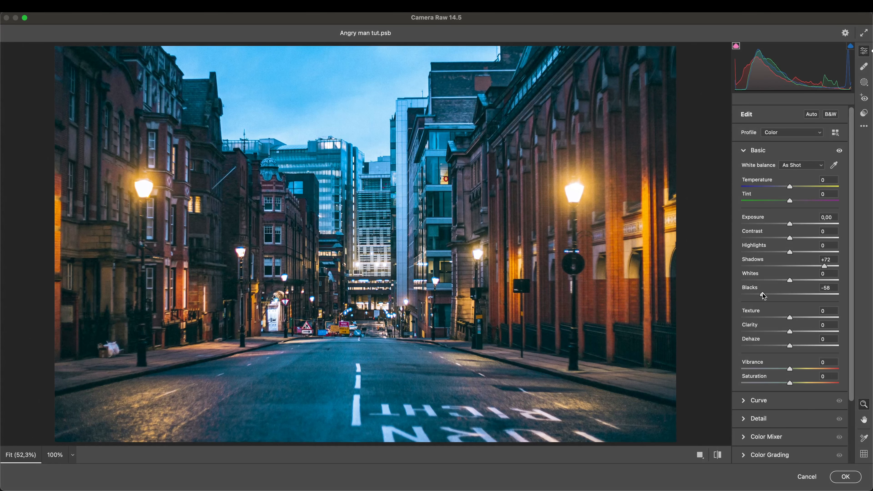
key(backslash)
key(backslash)
key(backslash)
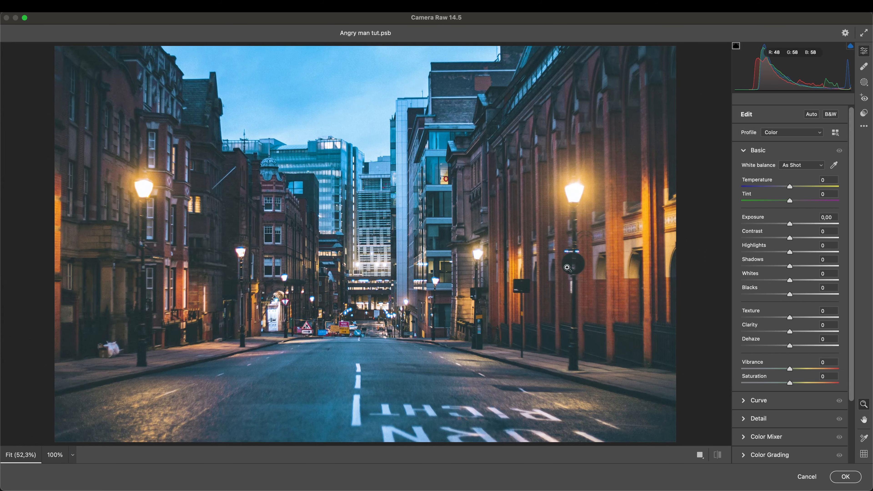
key(backslash)
click(845, 478)
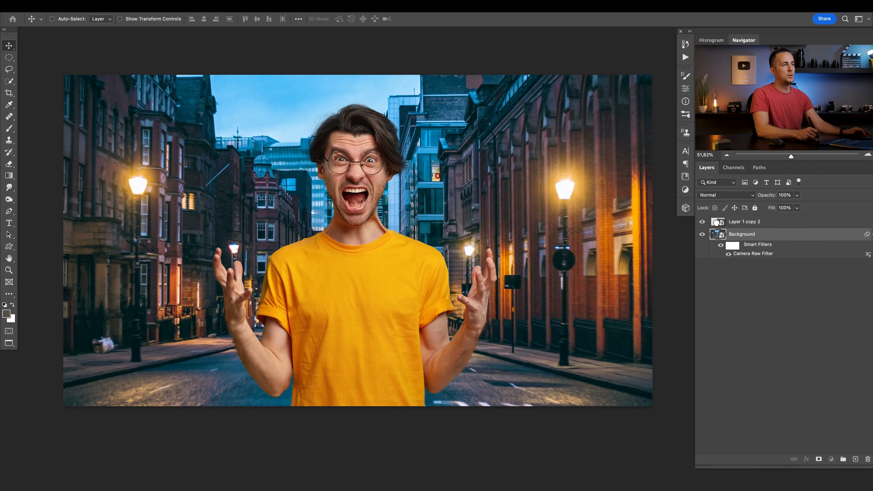
Step: Add a Color Balance adjustment layer above the man's layer and clip it to that layer
click(716, 223)
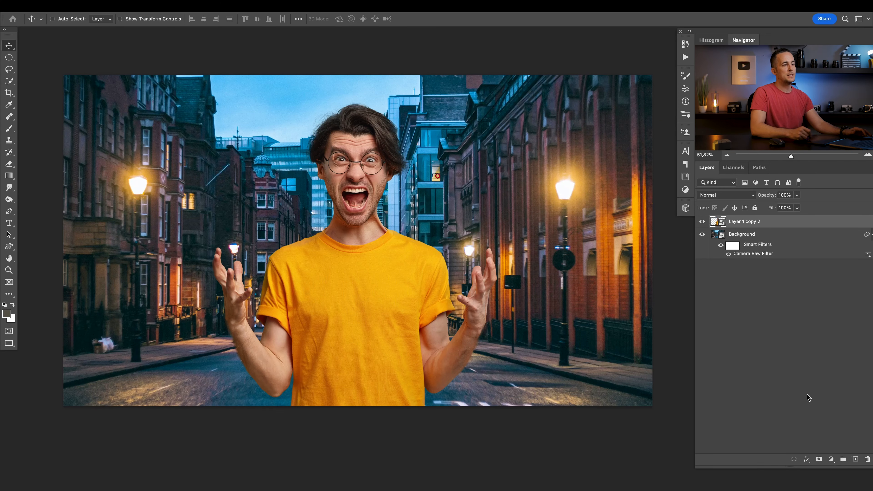
click(832, 459)
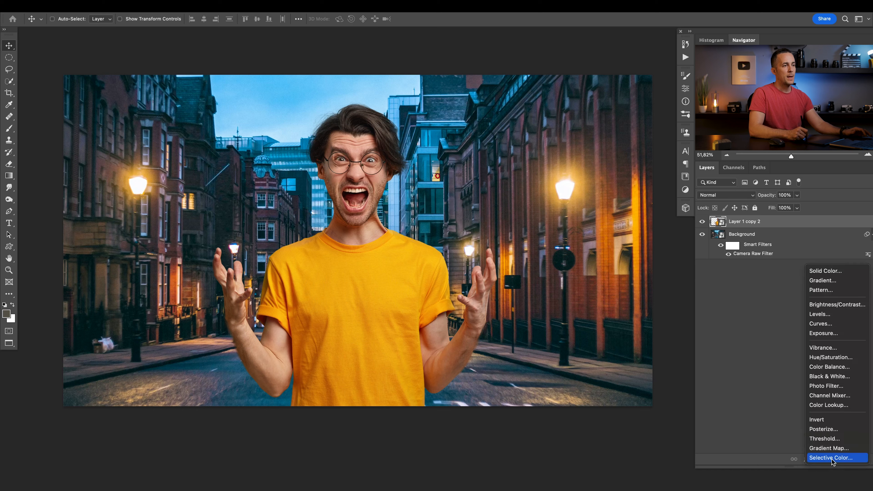
click(823, 368)
click(607, 250)
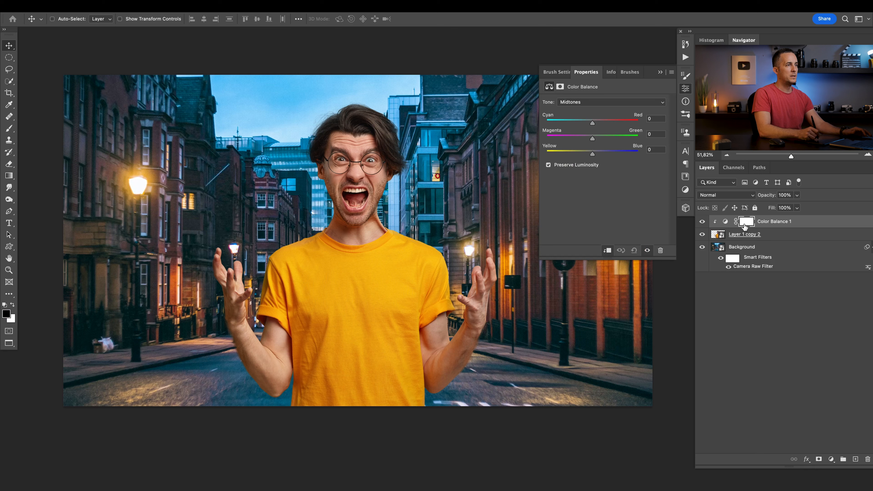
Step: Set the Color Balance midtones to Cyan–Red -15, Magenta–Green +5 and Yellow–Blue +9, and compare before and after
mouse_move(594, 123)
mouse_down()
mouse_move(571, 127)
mouse_move(590, 139)
mouse_up()
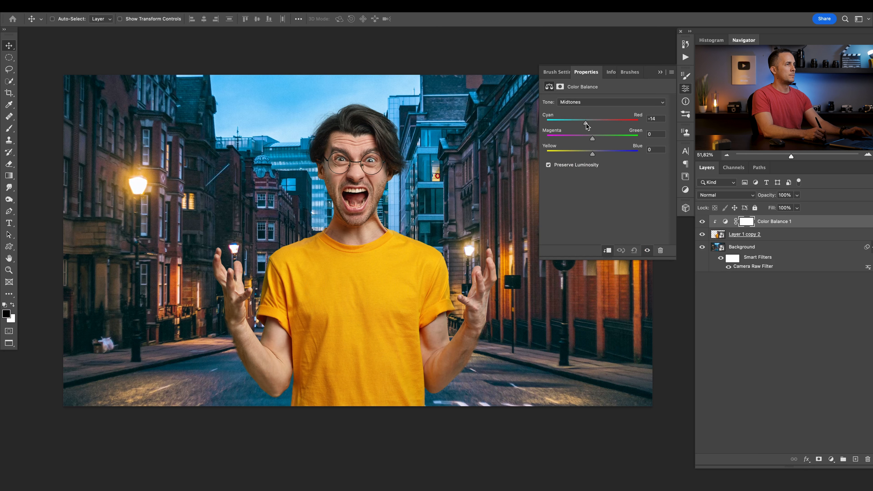
drag(597, 140, 594, 139)
drag(598, 159, 598, 159)
click(703, 222)
click(702, 221)
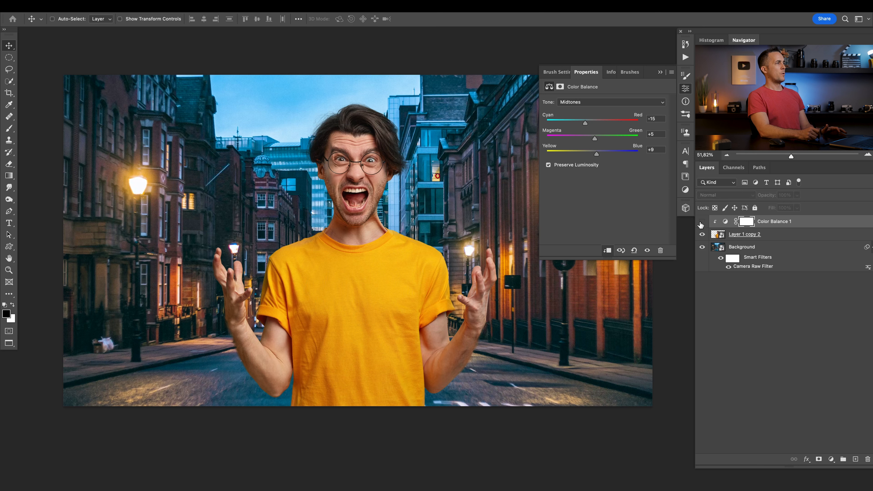
click(660, 71)
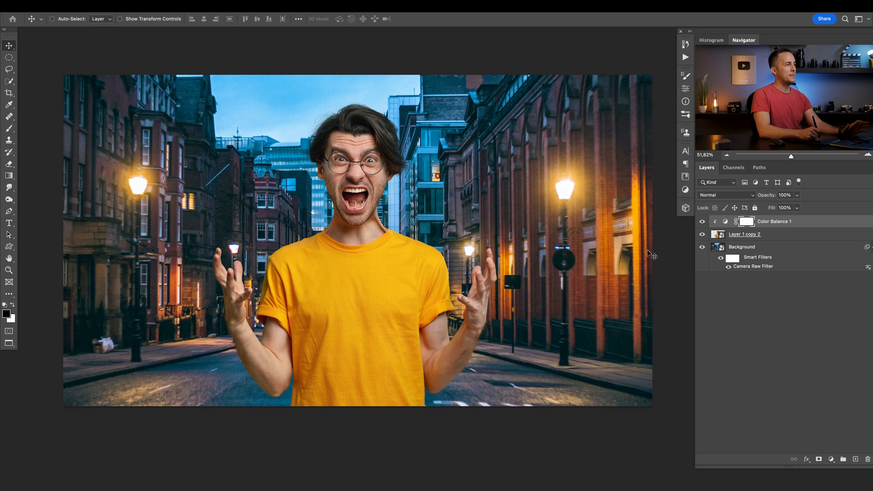
Step: Apply a Gaussian Blur with an 18-pixel radius to the Background layer
click(733, 252)
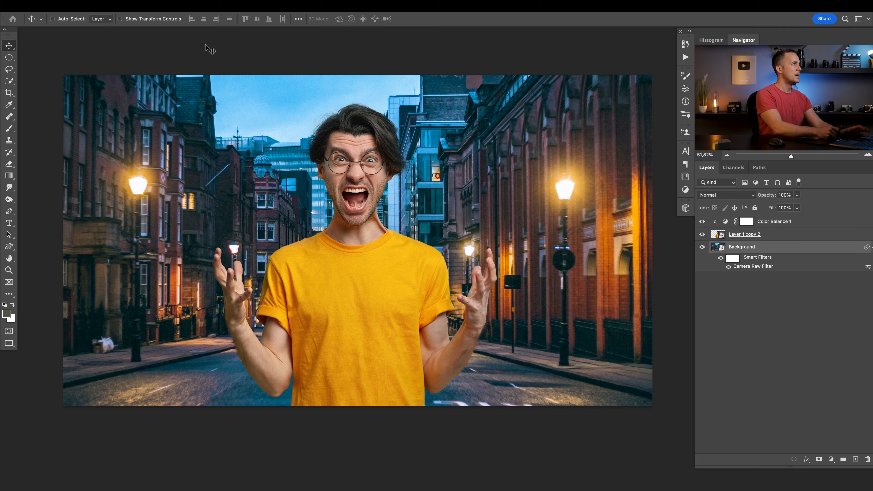
click(208, 6)
mouse_move(256, 122)
click(365, 155)
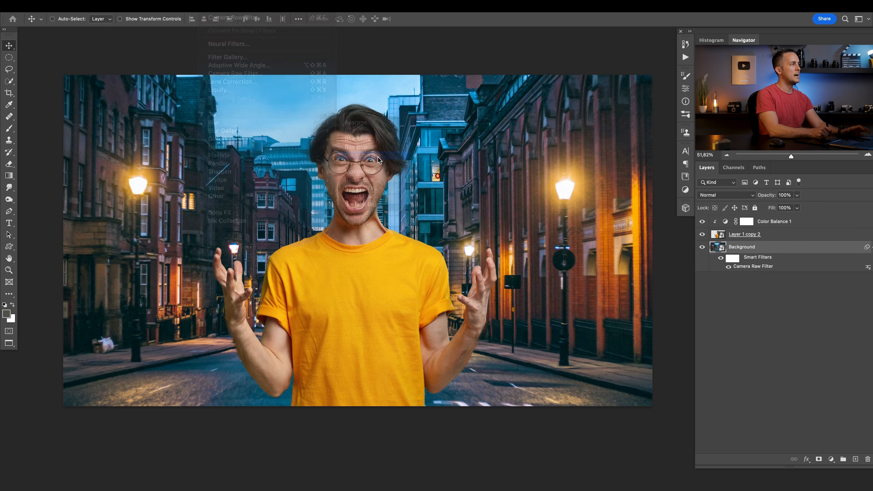
drag(476, 118, 620, 203)
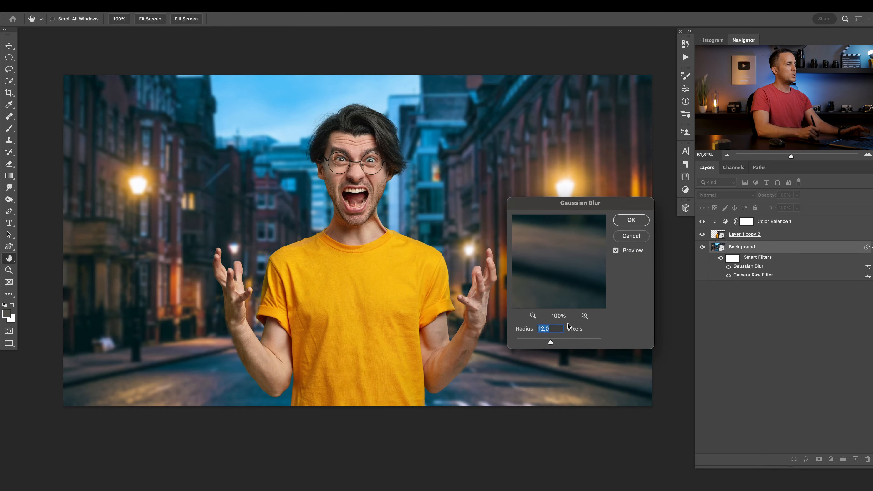
drag(555, 342, 553, 342)
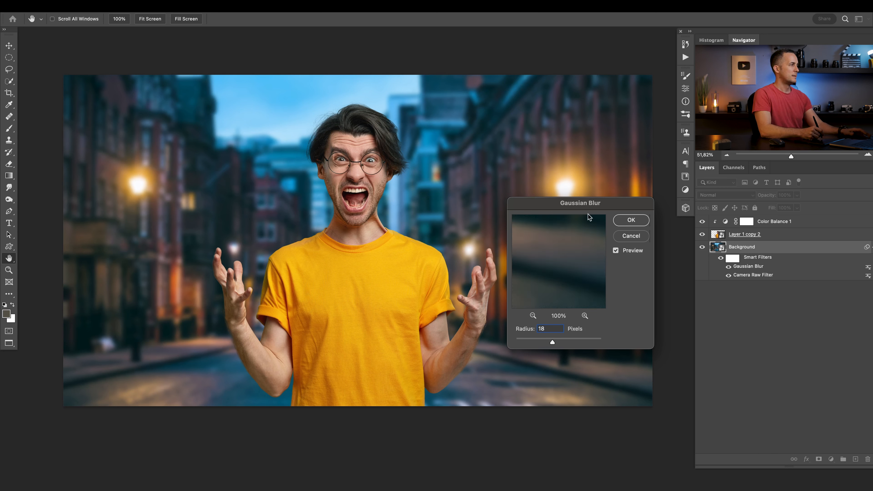
click(629, 221)
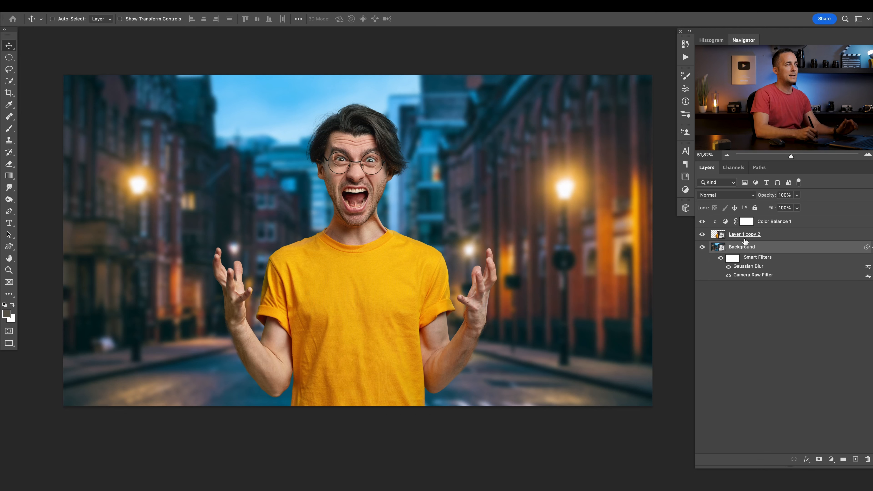
Step: Add an Exposure adjustment layer clipped to the man's layer and set Exposure to -1.44
click(722, 227)
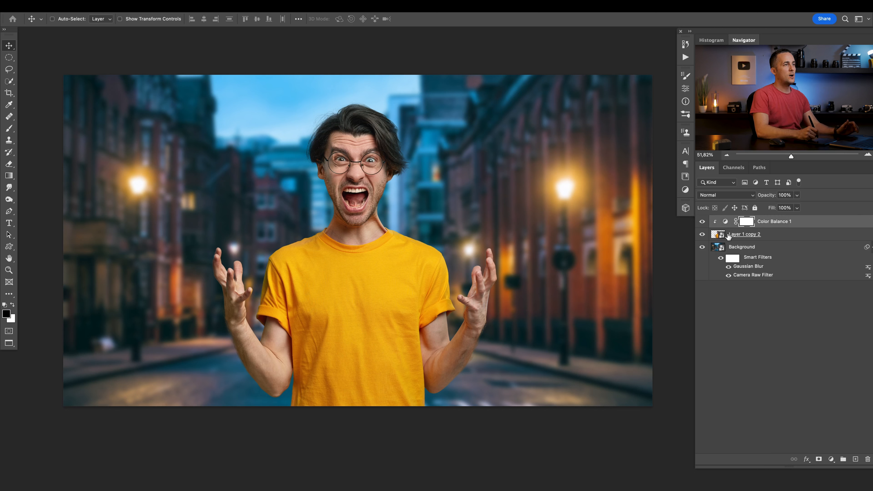
click(831, 462)
click(822, 335)
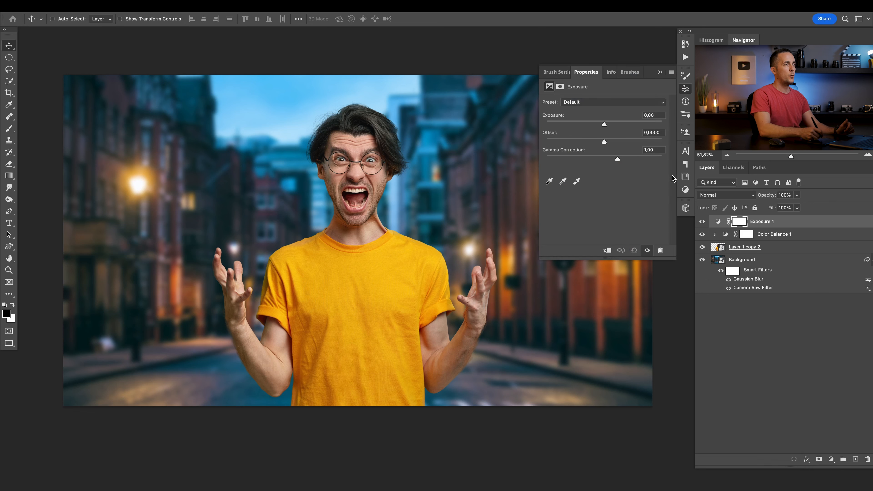
click(607, 250)
mouse_move(604, 125)
mouse_down()
mouse_move(549, 125)
mouse_move(593, 127)
mouse_up()
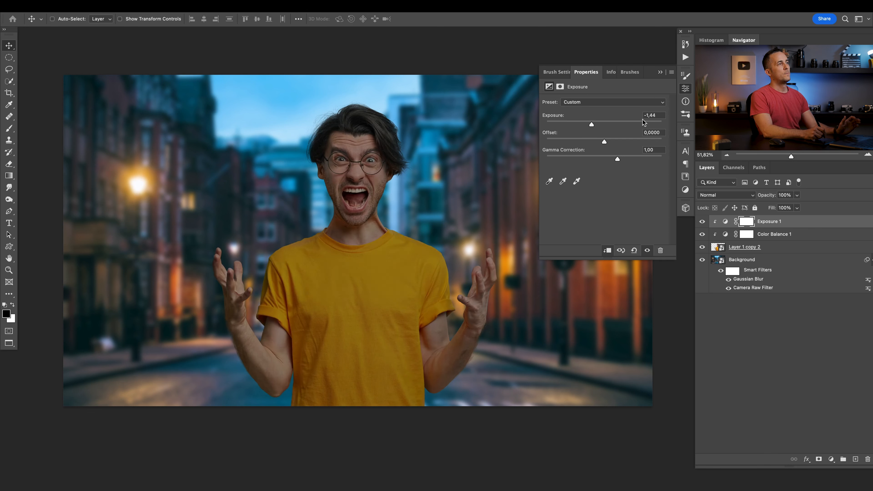
click(661, 72)
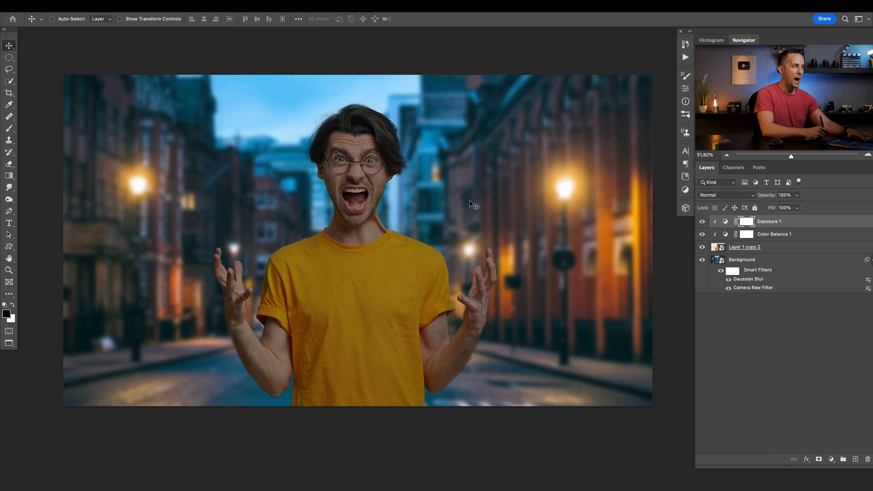
key(b)
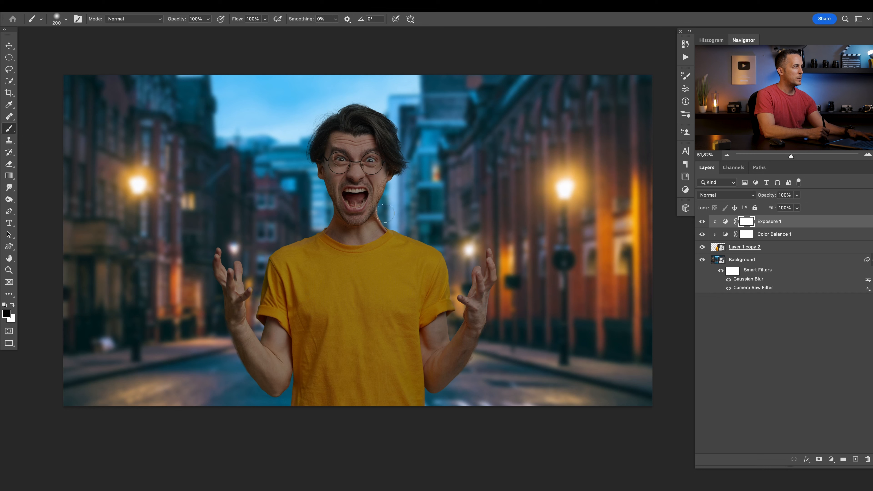
mouse_move(409, 236)
mouse_down()
mouse_move(437, 247)
mouse_move(450, 285)
mouse_up()
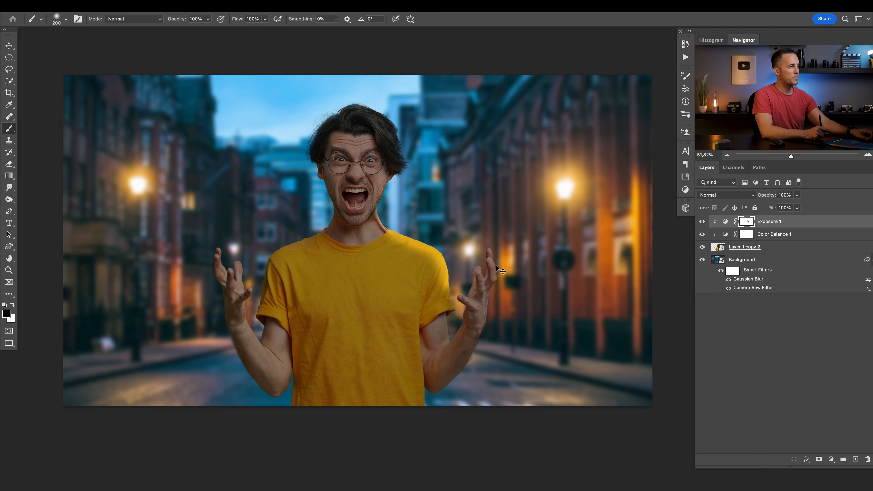
key(super+z)
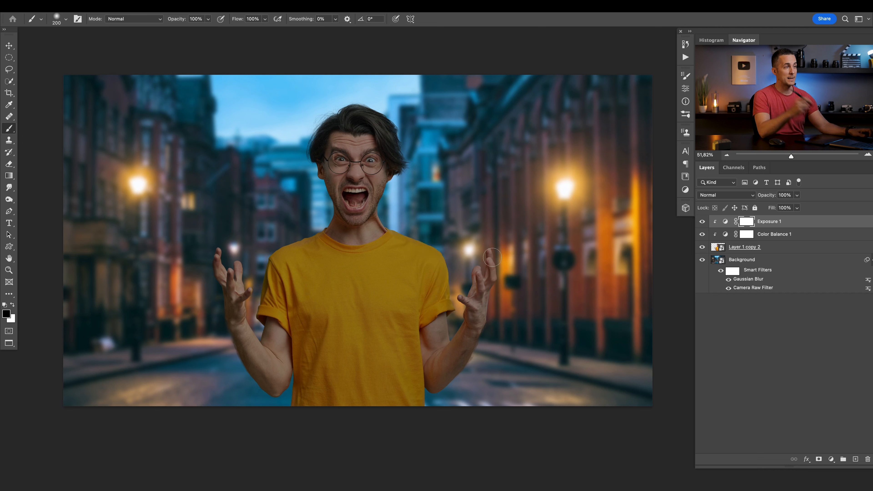
Step: Load the man's outline as a selection, fill it with black on the Exposure mask, deselect, and invert the mask
super+click(721, 247)
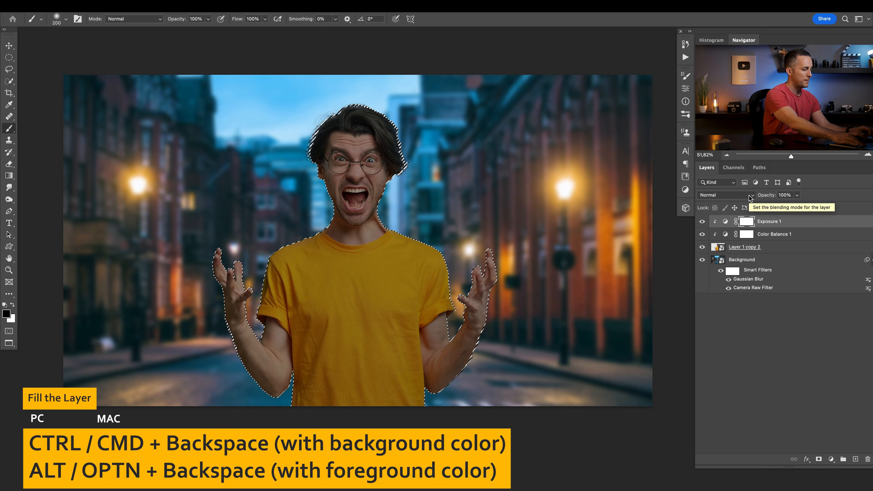
key(alt+BackSpace)
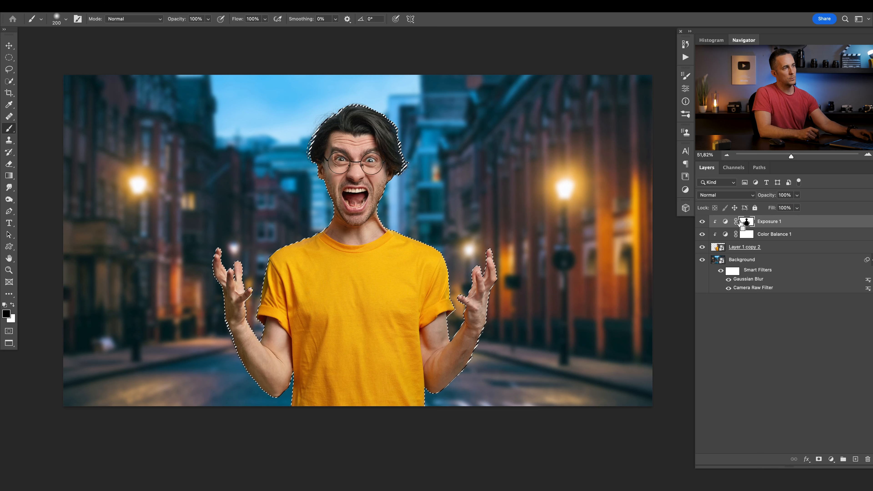
key(ctrl+d)
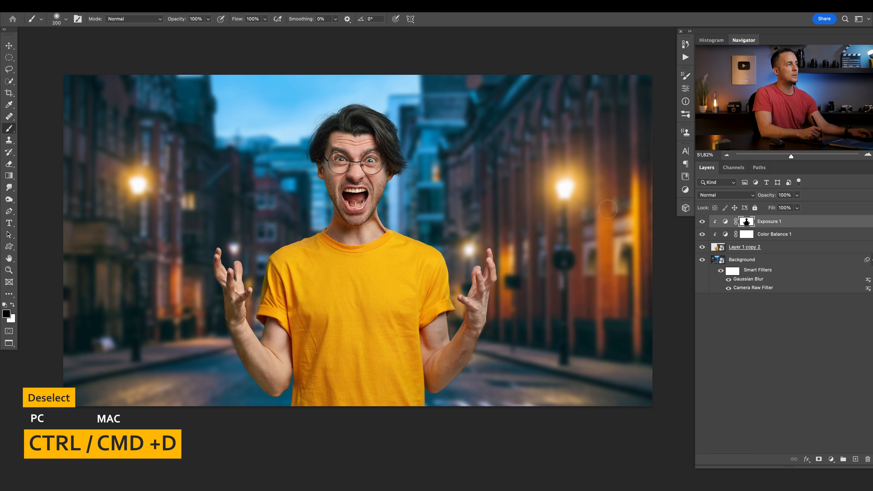
key(ctrl+i)
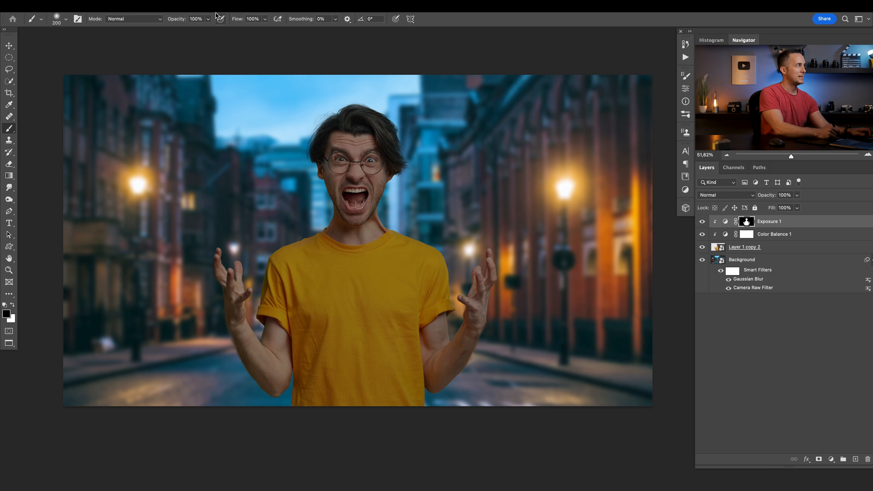
Step: Shrink the white area of the Exposure mask with the Minimum filter at a 21-pixel radius, preserving squareness
click(208, 6)
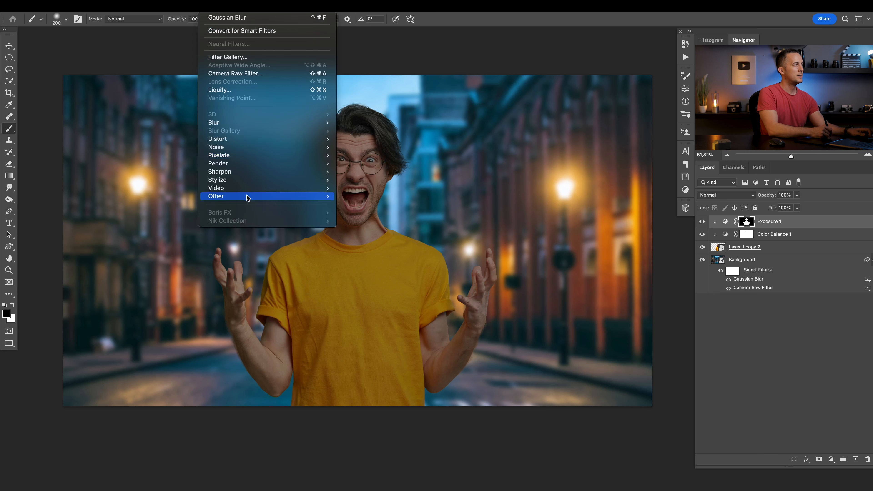
mouse_move(302, 198)
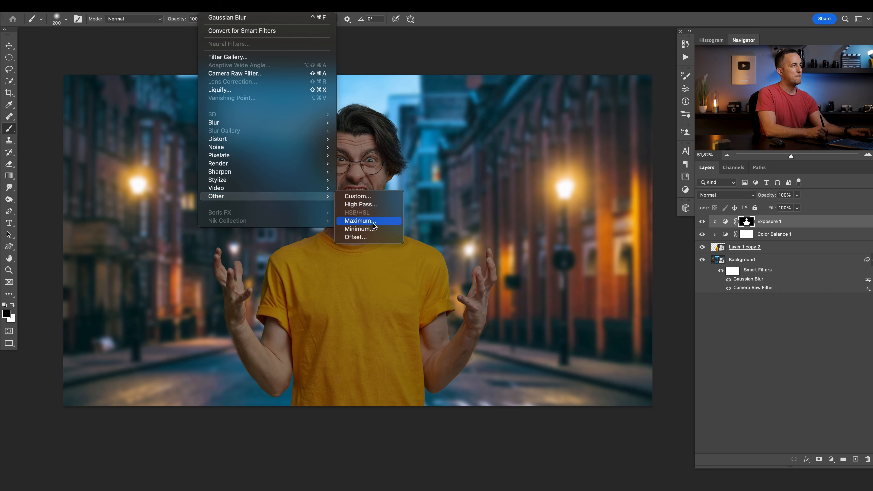
click(372, 232)
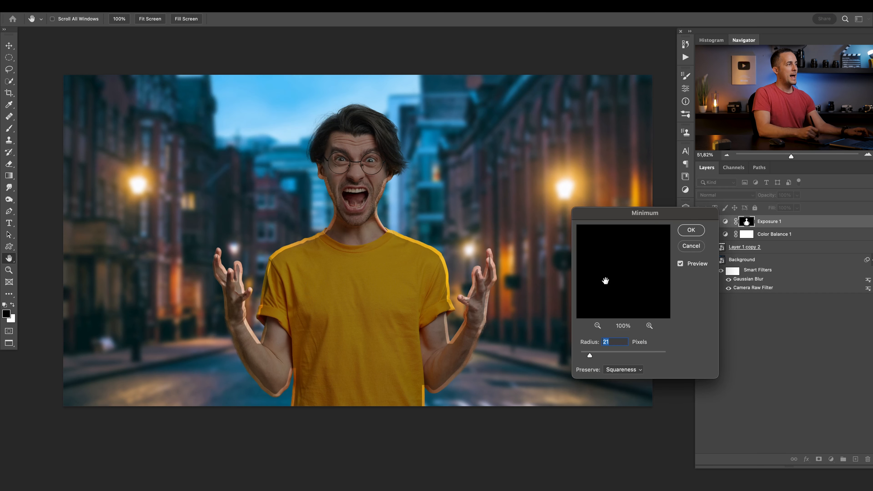
mouse_move(589, 355)
mouse_down()
mouse_move(610, 356)
mouse_move(595, 357)
mouse_up()
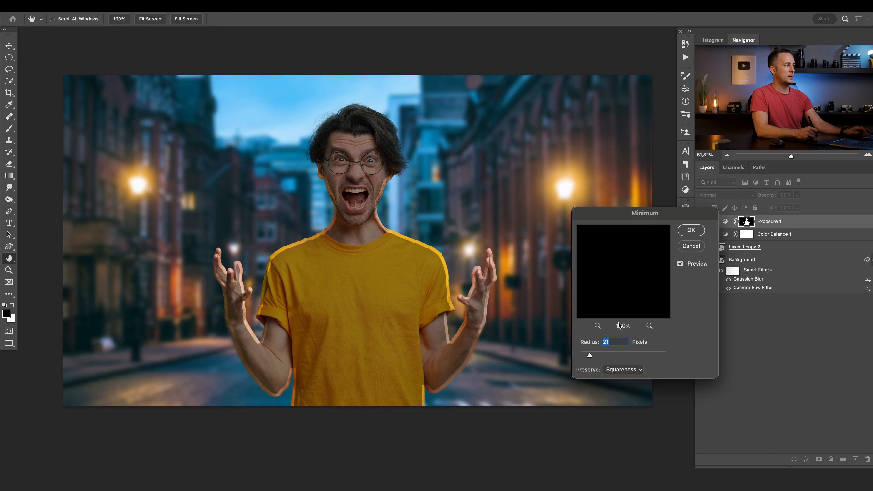
click(691, 230)
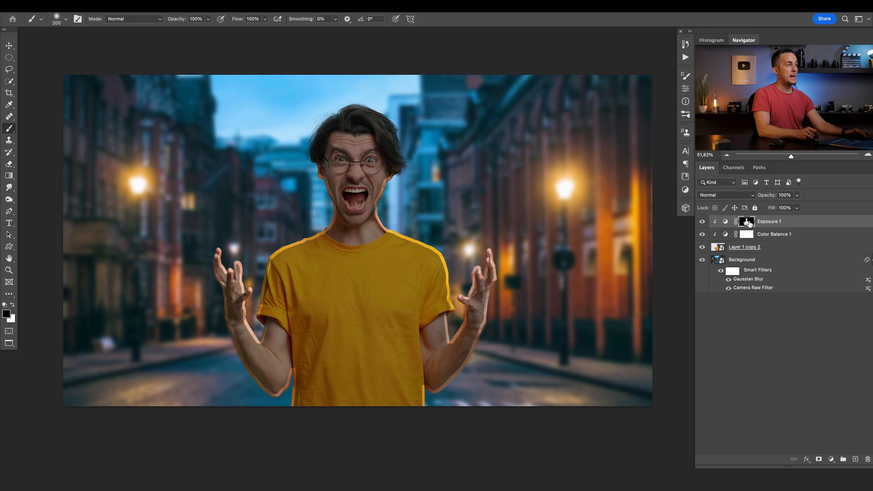
Step: Feather the Exposure layer mask by 19.4 px
double_click(746, 223)
drag(548, 164, 595, 169)
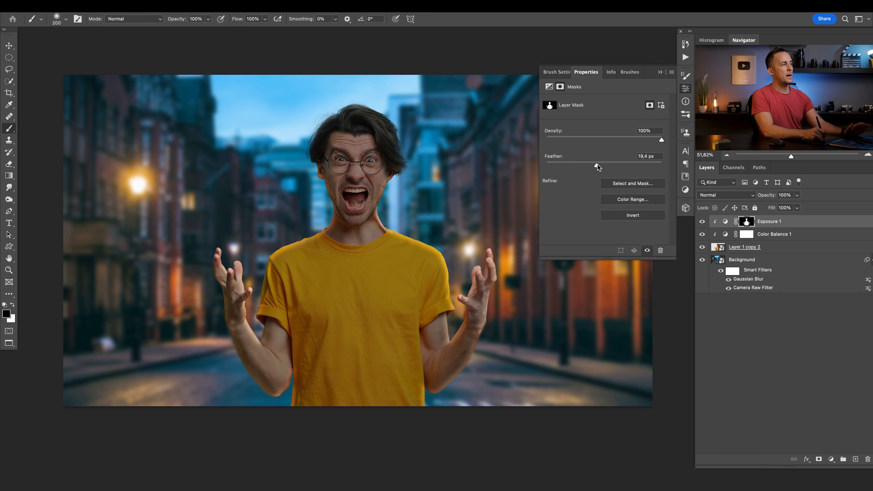
click(660, 72)
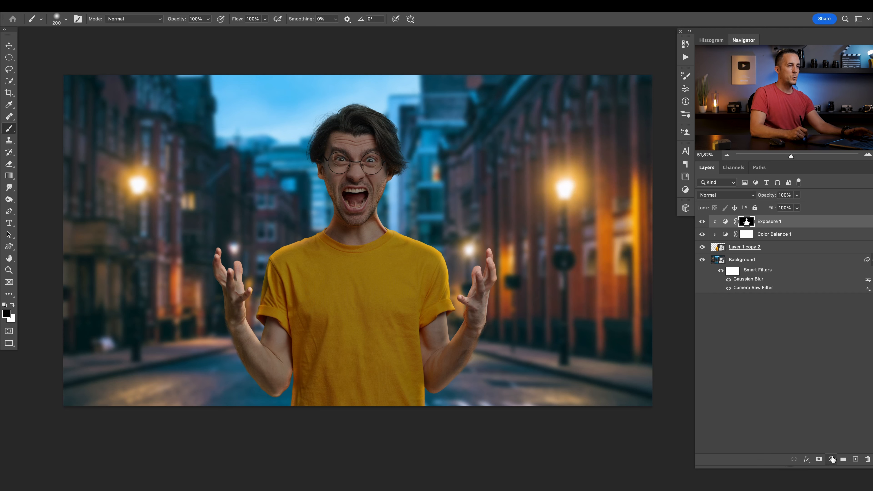
Step: Add a Curves adjustment layer clipped to the man's layer and raise the midpoint of its RGB curve
click(832, 459)
click(825, 325)
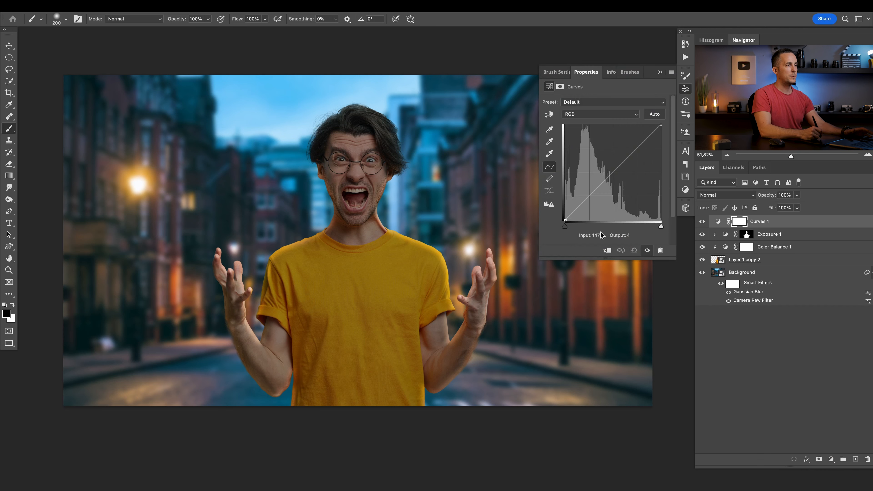
click(607, 250)
drag(608, 173, 599, 164)
Step: Copy the Exposure layer's mask onto the Curves layer and invert the copy so only the man's edges brighten
drag(747, 235, 752, 223)
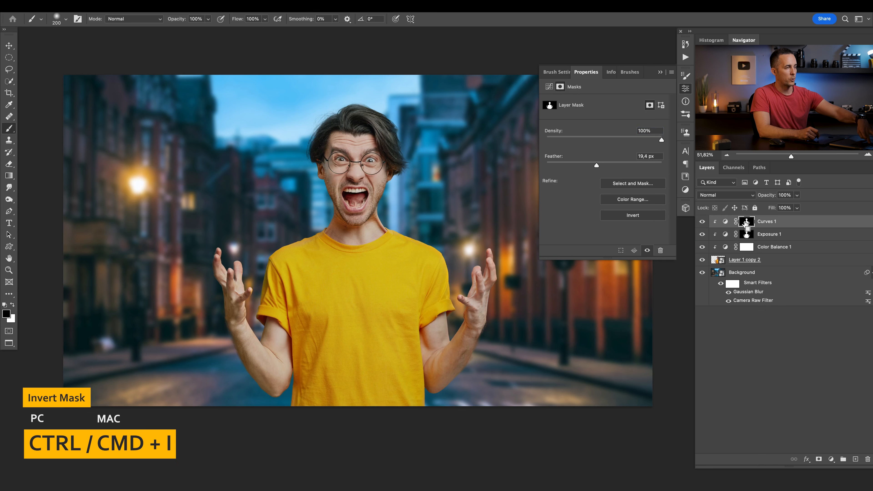
key(ctrl+i)
click(724, 221)
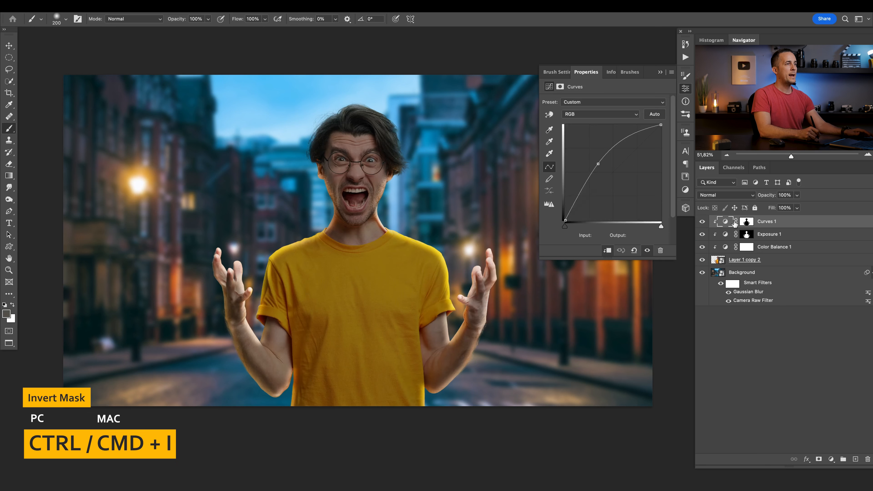
Step: Rename the Curves layer as Rim light and lower its RGB curve point to input 99, output 144
double_click(767, 221)
text(Ri)
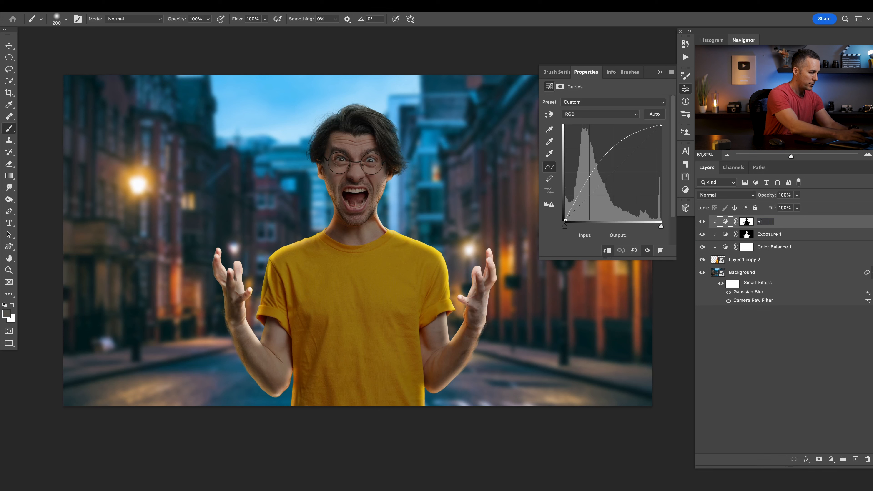
text(m ligh)
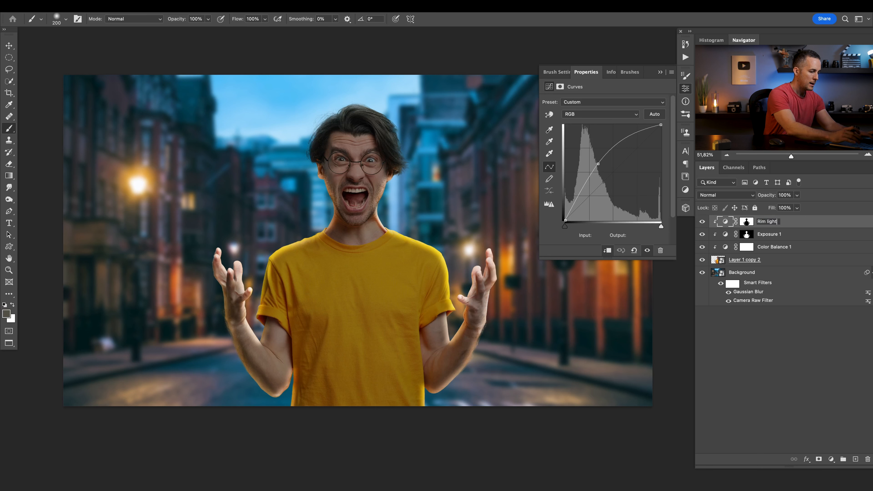
text(t)
key(Return)
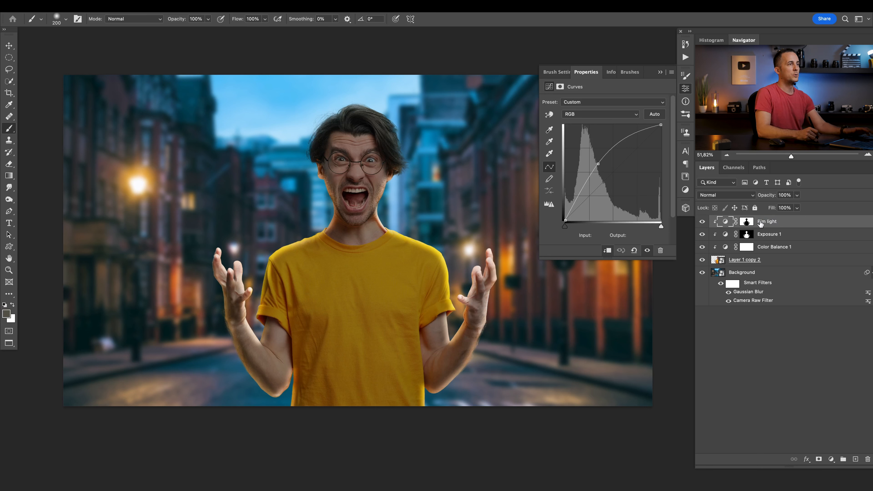
drag(598, 164, 604, 169)
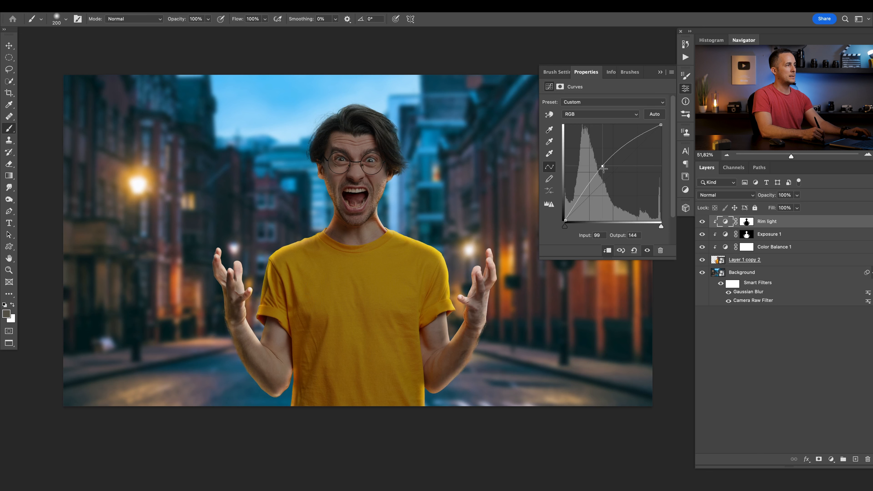
click(608, 114)
click(598, 124)
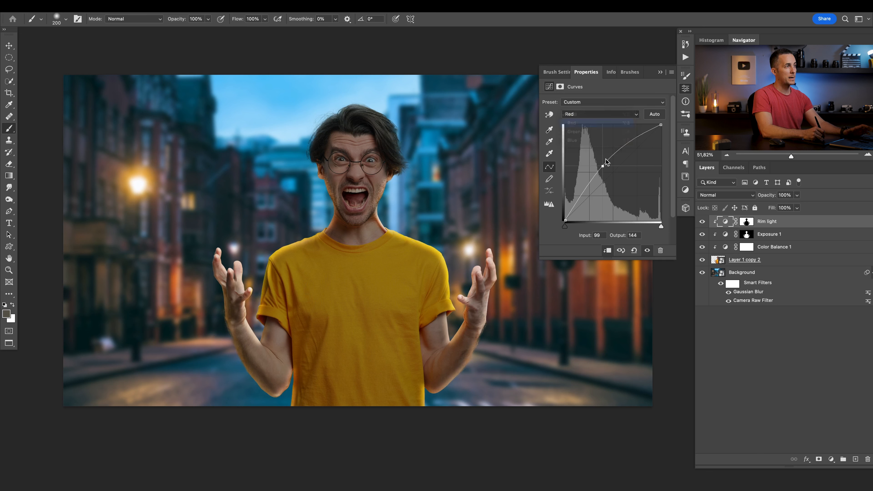
drag(599, 162, 623, 185)
key(Delete)
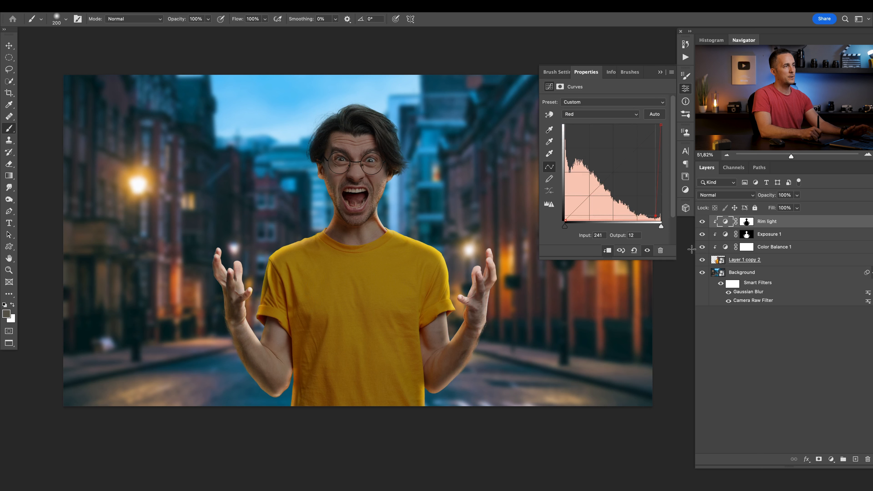
click(606, 115)
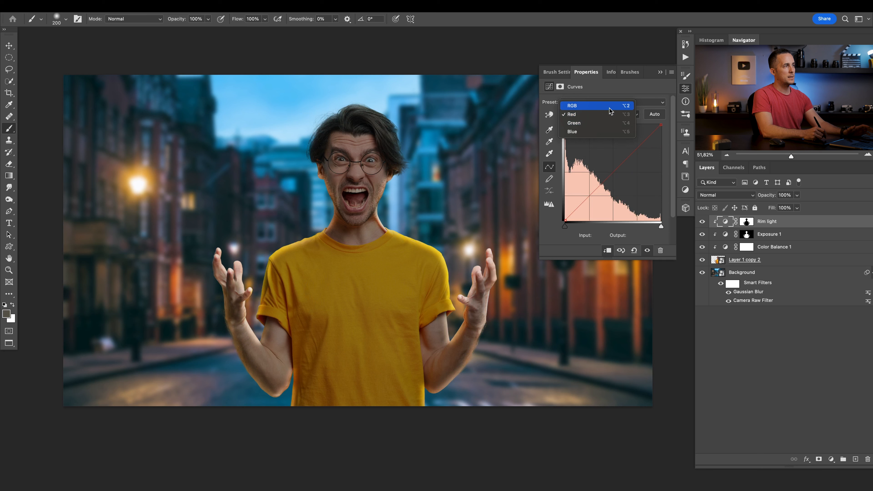
click(572, 105)
Step: Fine-tune the midpoint of the Rim light RGB curve and slightly lower the exposure value in the Exposure 1 layer
click(602, 167)
drag(603, 168, 604, 169)
click(725, 234)
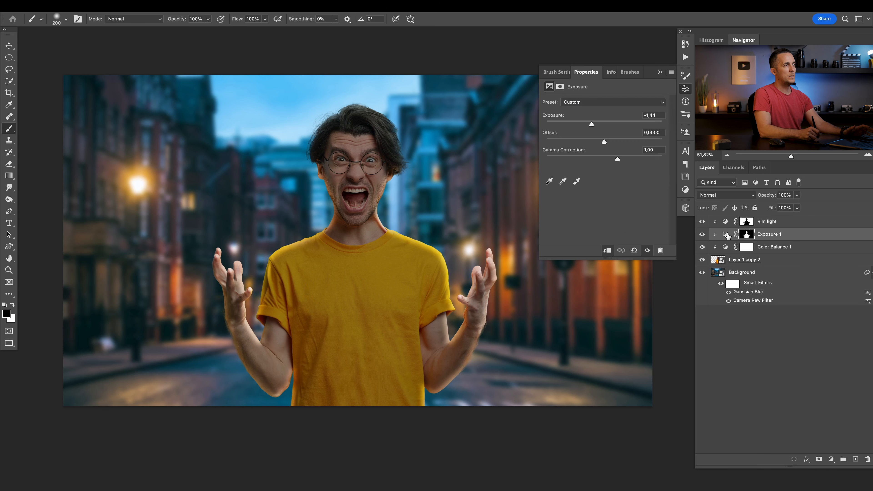
drag(592, 124, 584, 129)
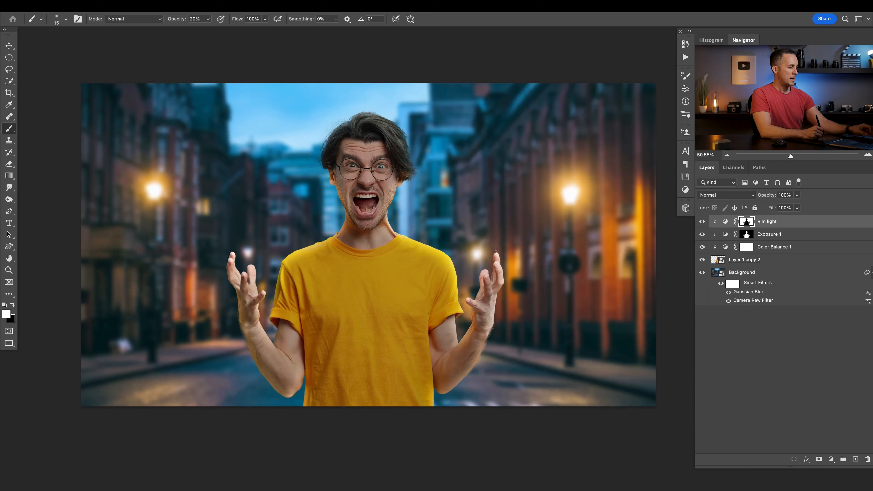
Step: Merge all visible layers into a new layer at the top of the stack and open it in the Camera Raw Filter
key(x)
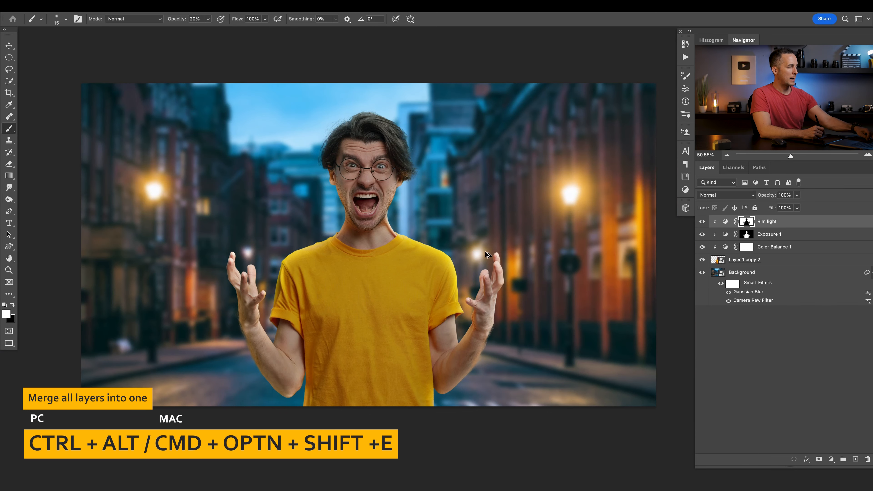
key(ctrl+alt+shift+e)
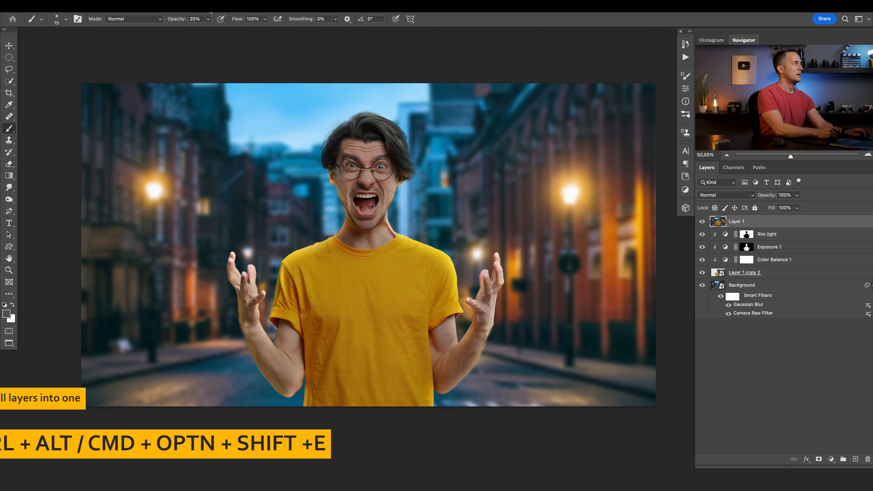
click(206, 5)
mouse_move(248, 123)
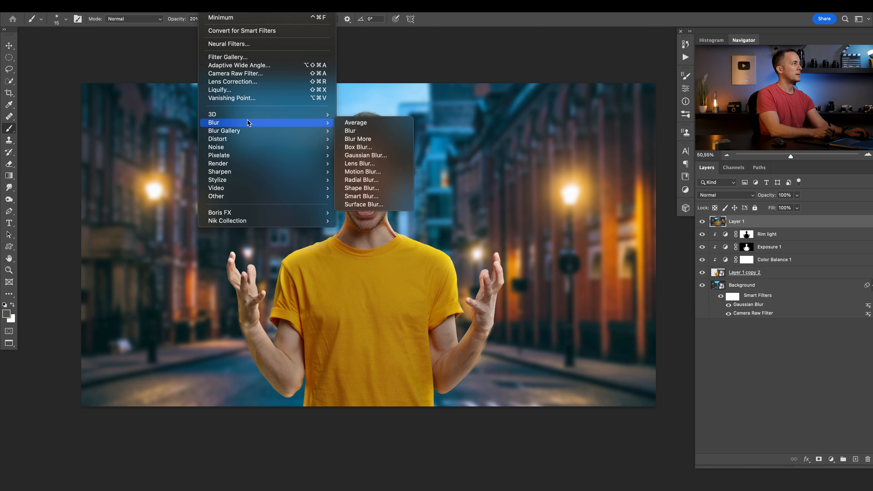
click(244, 73)
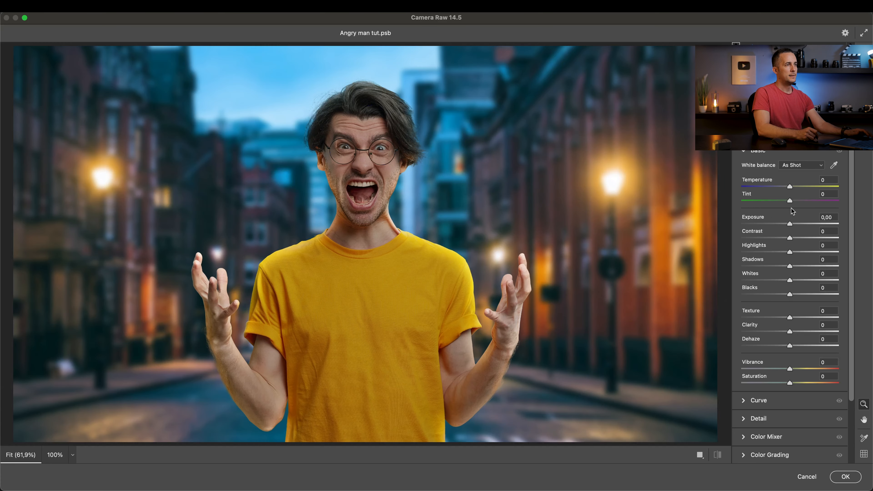
Step: Set Temperature +4, Contrast +19, Texture +7, Clarity +16 and Vibrance +12 in Camera Raw, and apply the filter
drag(791, 186, 794, 188)
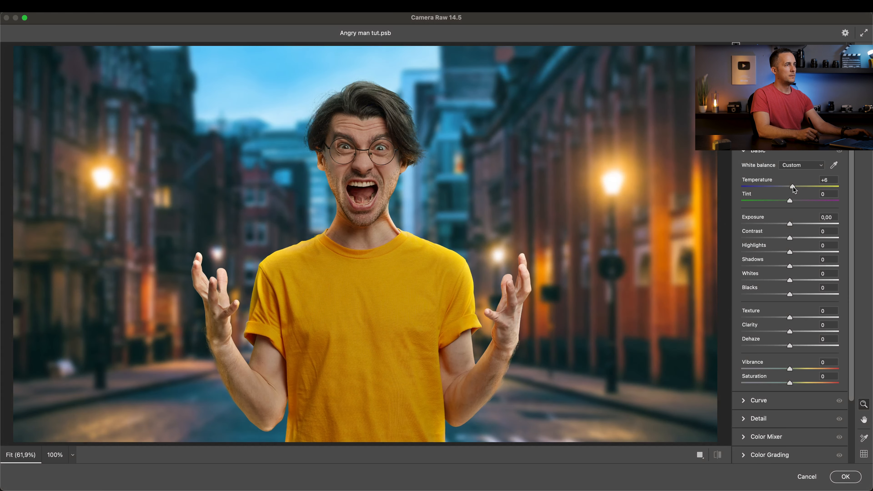
drag(790, 238, 799, 238)
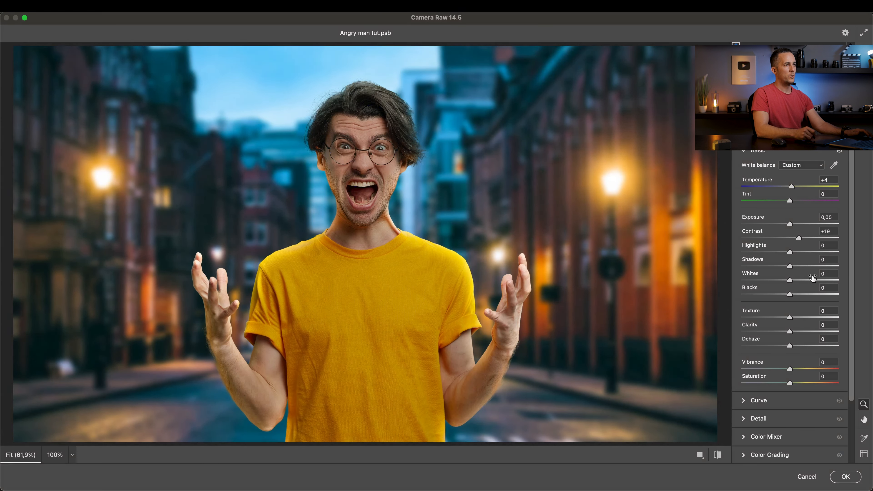
mouse_move(791, 332)
mouse_down()
mouse_move(798, 333)
mouse_move(793, 318)
mouse_up()
drag(790, 369, 797, 370)
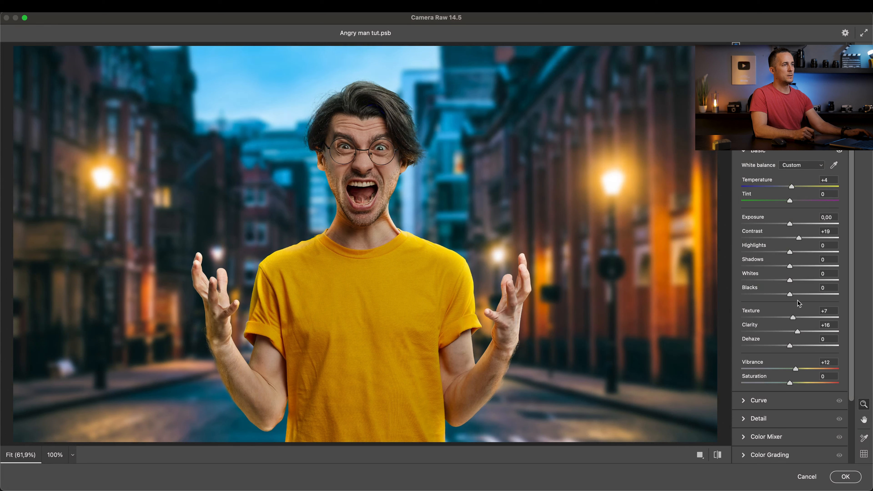
drag(851, 306, 851, 312)
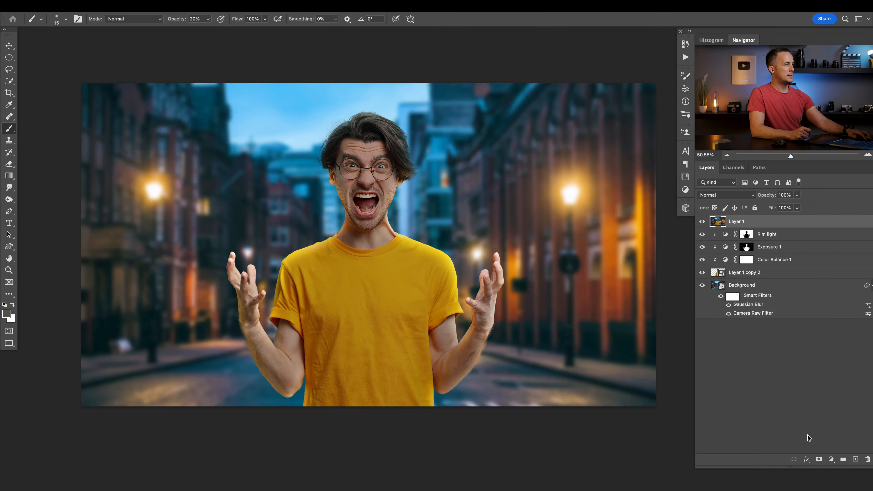
key(z)
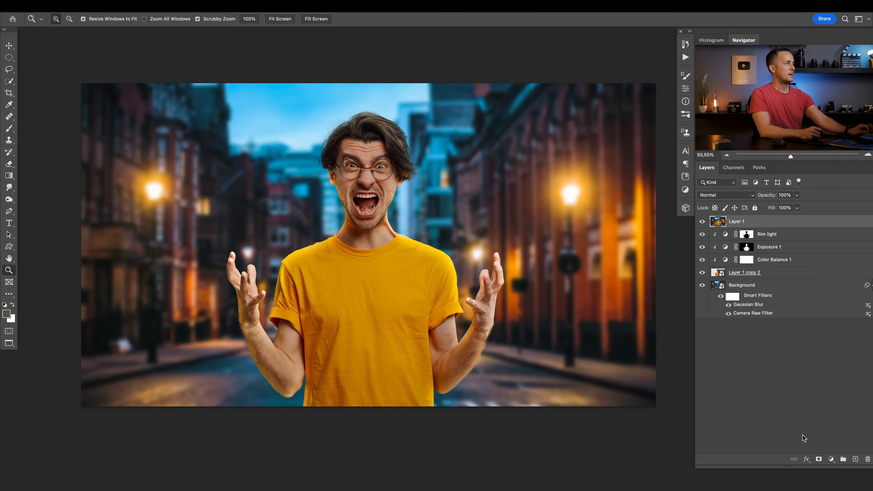
Step: Compare the composite with and without the merged, graded Layer 1
click(703, 223)
click(702, 223)
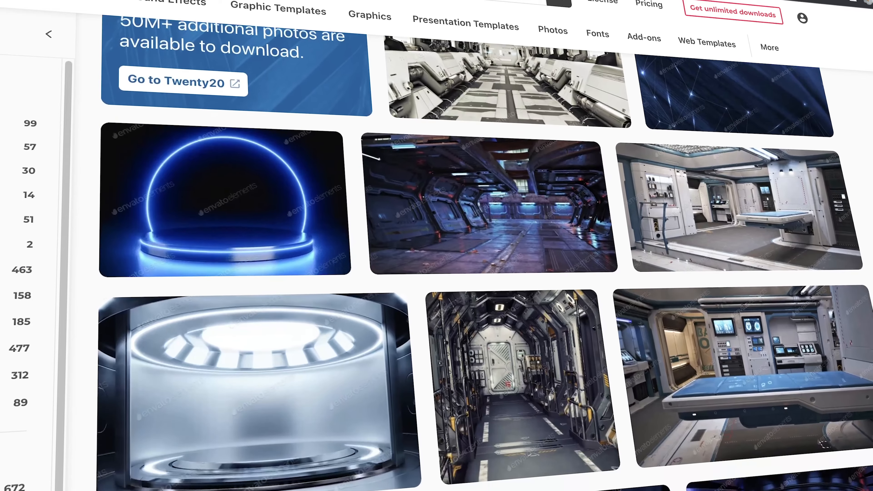
Step: Browse stock photos and music on Envato Elements and rotate the Castle Wall Section, Dragon Standing and Fire 3D models
scroll(481, 275, down, 5)
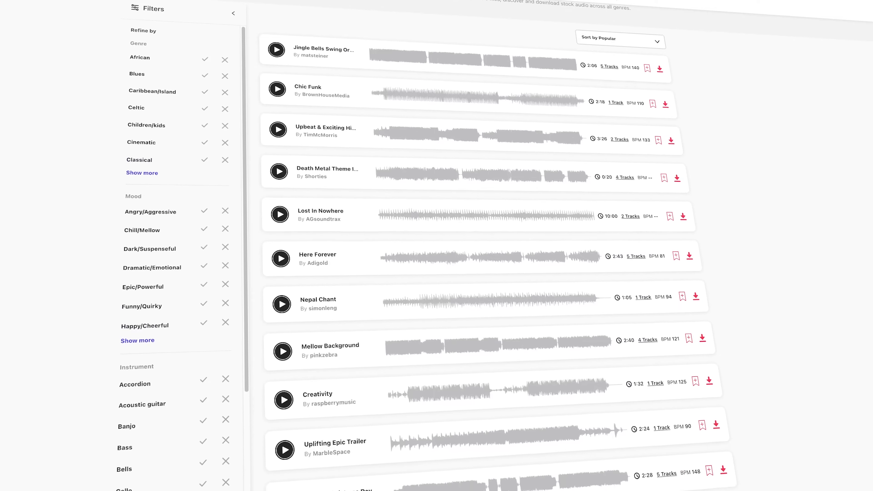
scroll(870, 112, down, 5)
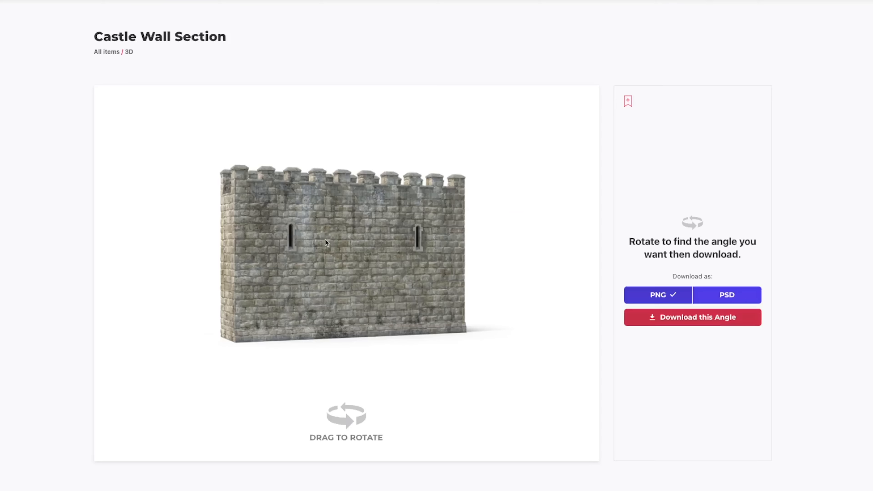
drag(325, 239, 314, 265)
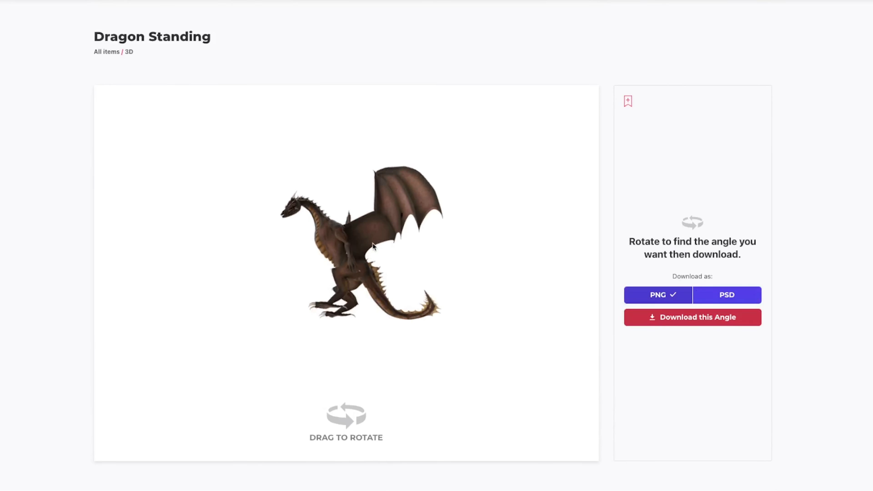
drag(372, 243, 303, 258)
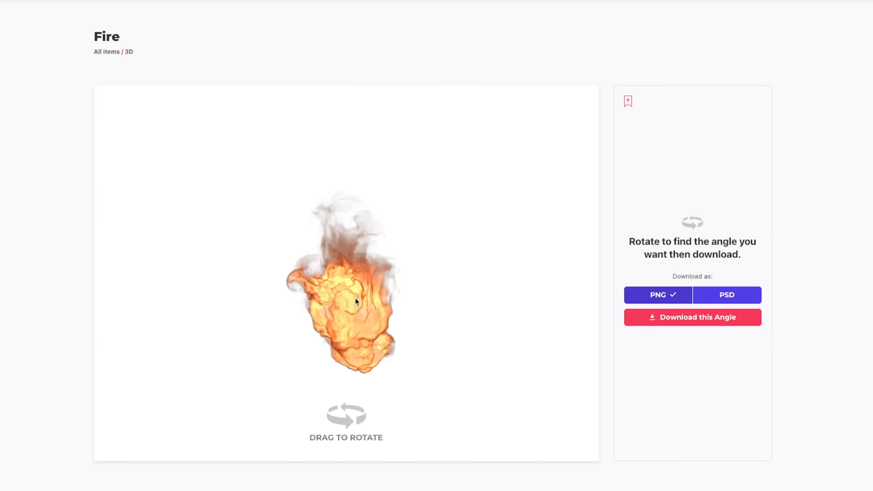
drag(356, 299, 330, 318)
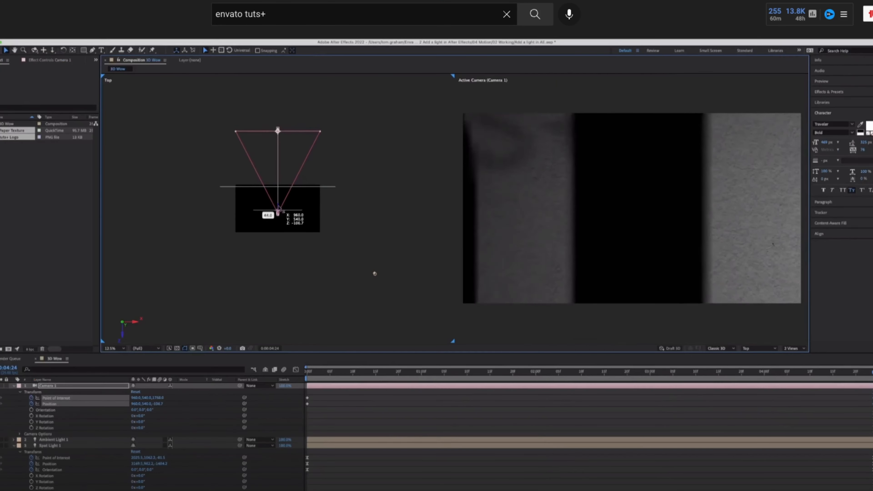
drag(278, 211, 280, 217)
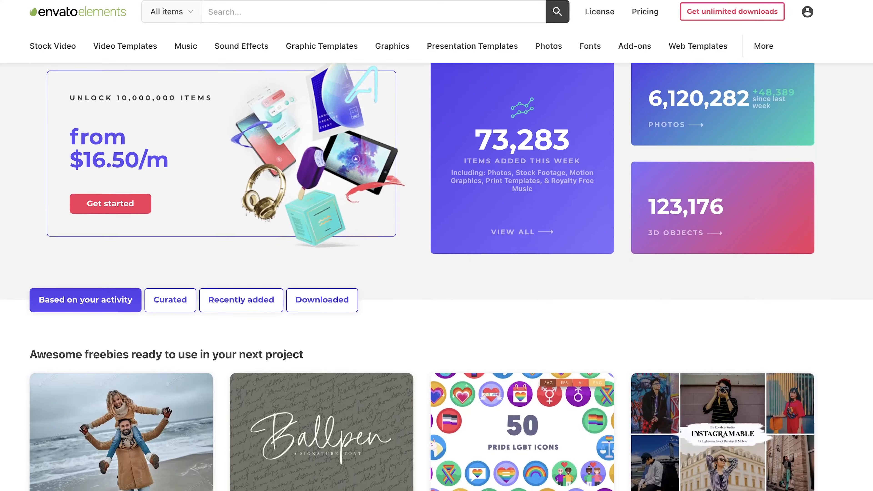
scroll(437, 277, down, 3)
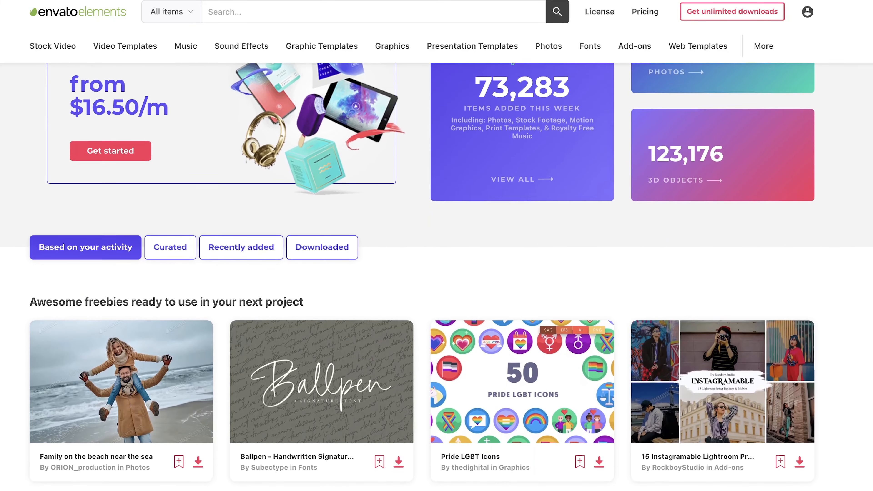
scroll(436, 277, down, 2)
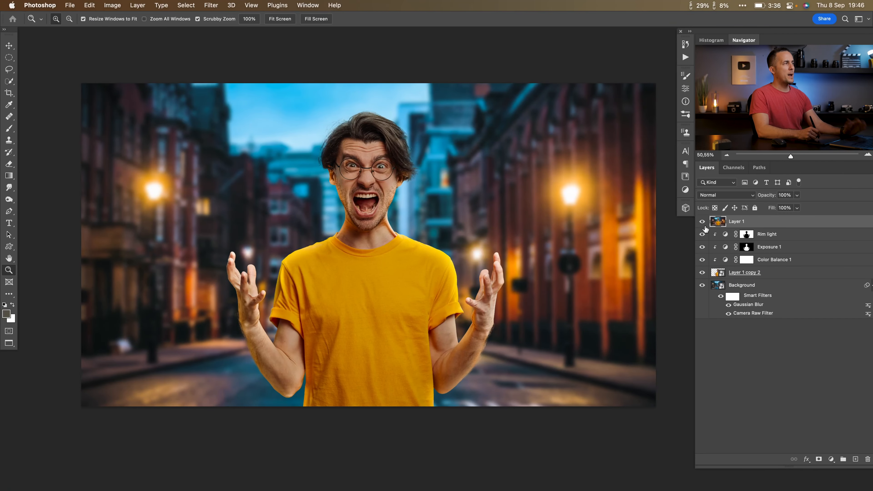
Step: Delete the merged Layer 1 and place the Meteor rocks 06 image between the Background and the man's layer
drag(720, 223, 868, 459)
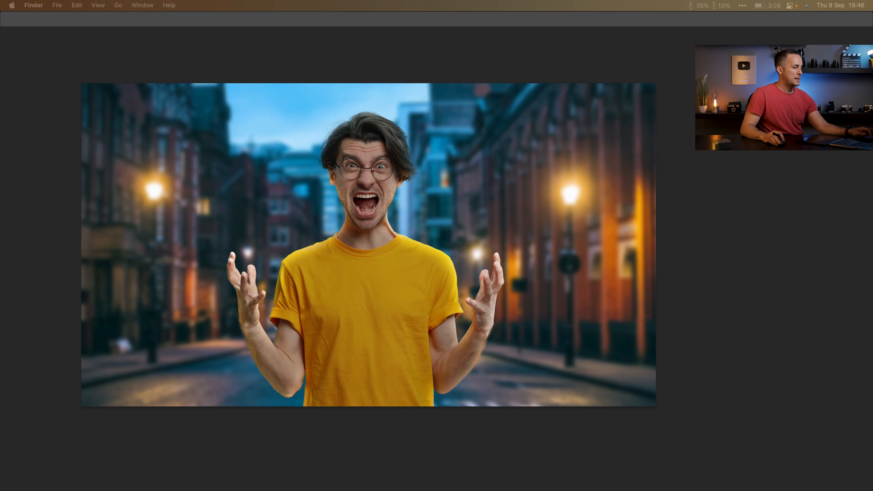
drag(384, 245, 375, 232)
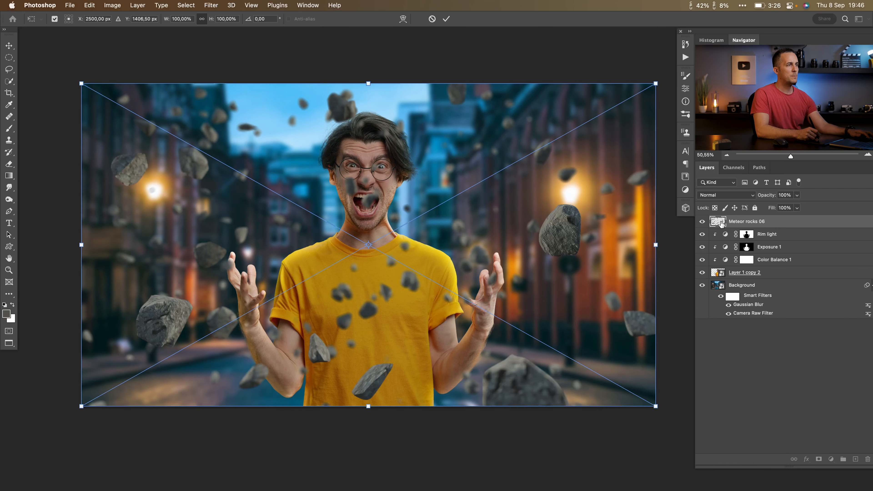
key(Return)
drag(721, 223, 712, 285)
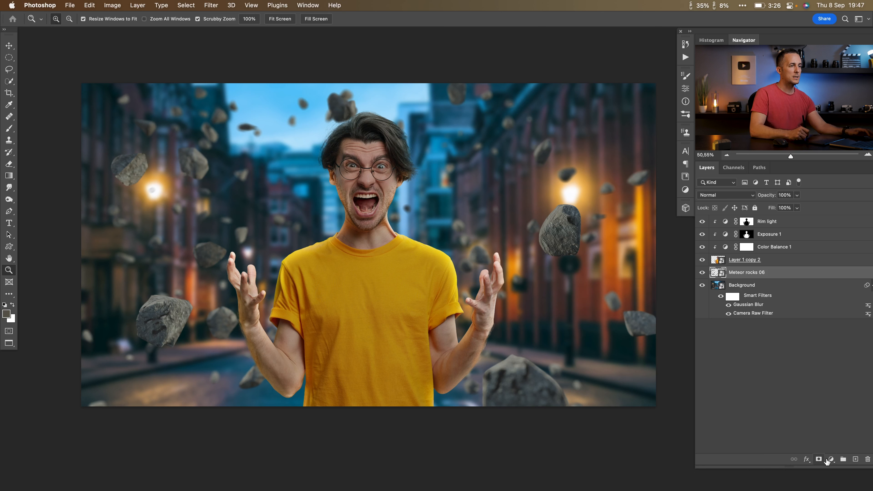
Step: Add a Color Balance adjustment clipped to the rocks and set its midtones to Cyan/Red +21 and Yellow/Blue -15
click(834, 462)
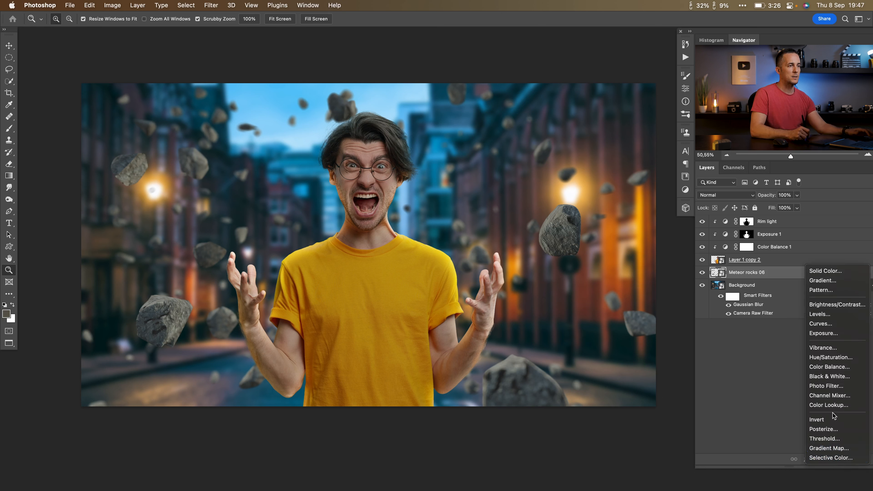
click(829, 367)
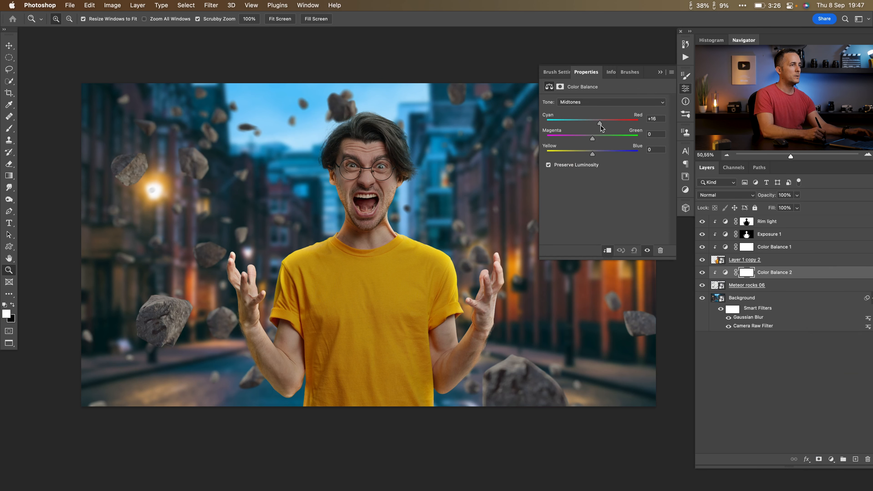
drag(586, 154, 585, 154)
Step: Set the shadows of the rocks' Color Balance to Cyan/Red +6 and Yellow/Blue -2
click(599, 102)
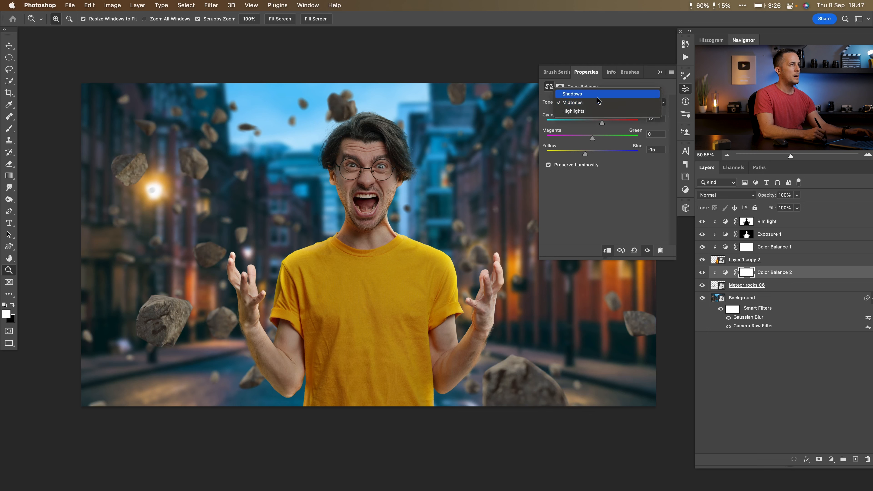
click(593, 97)
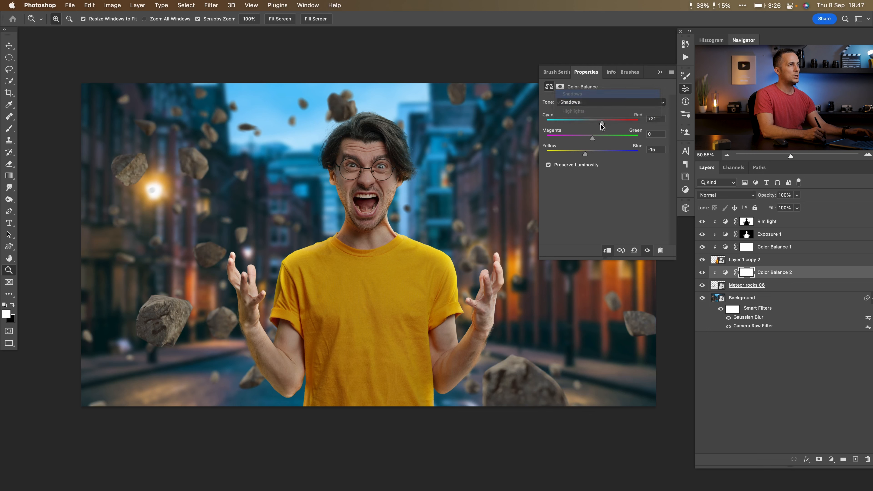
drag(594, 123, 593, 124)
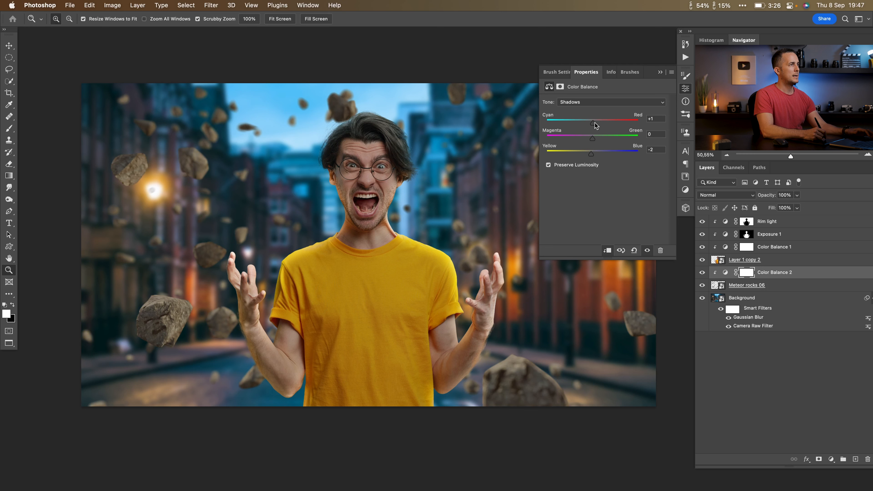
drag(594, 123, 594, 145)
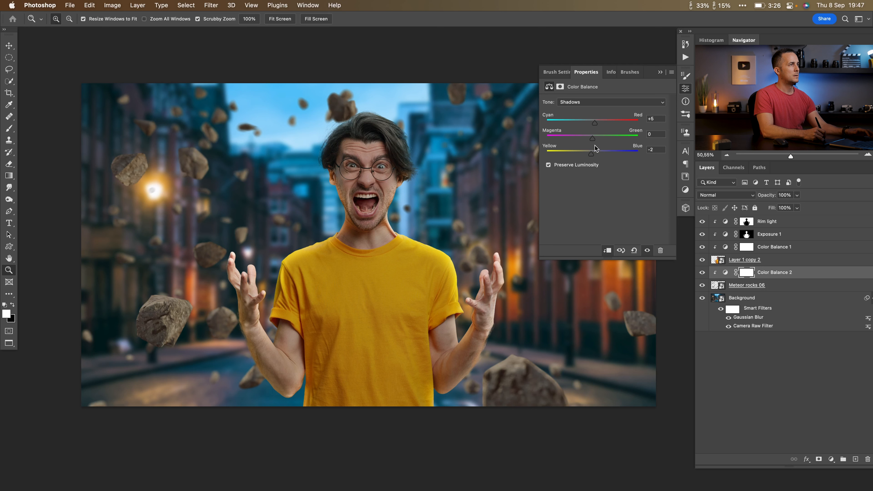
Step: Set the highlights of the rocks' Color Balance to Magenta/Green -5 and Yellow/Blue -8
click(598, 102)
click(590, 120)
mouse_move(592, 154)
mouse_down()
mouse_move(581, 153)
mouse_move(590, 155)
mouse_up()
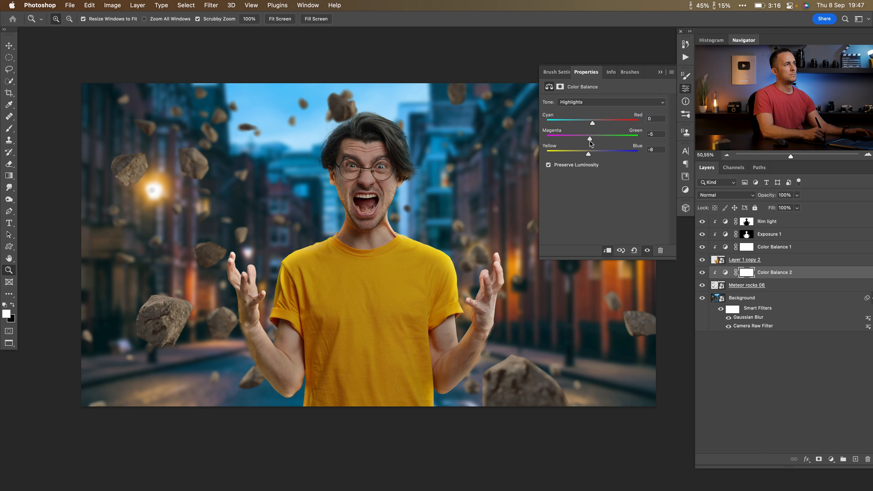
click(660, 72)
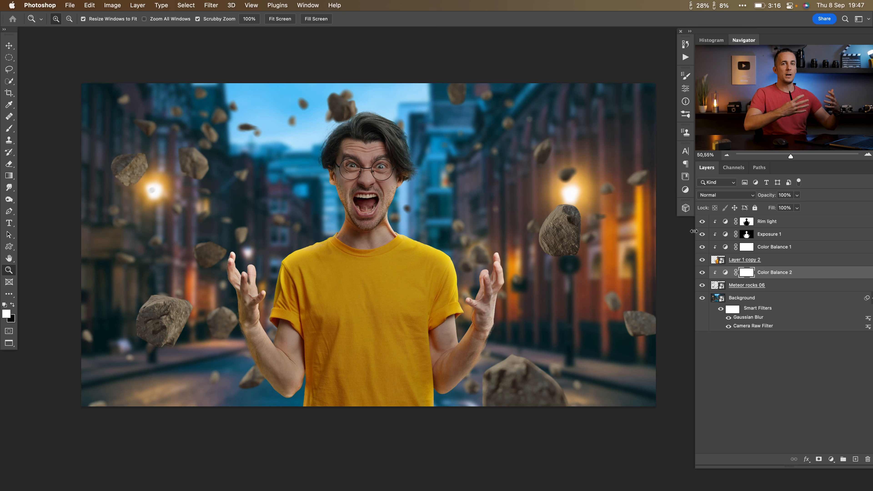
Step: Edit the Background's Camera Raw smart filter, setting Blues saturation to -41 and Vibrance to -20
click(721, 296)
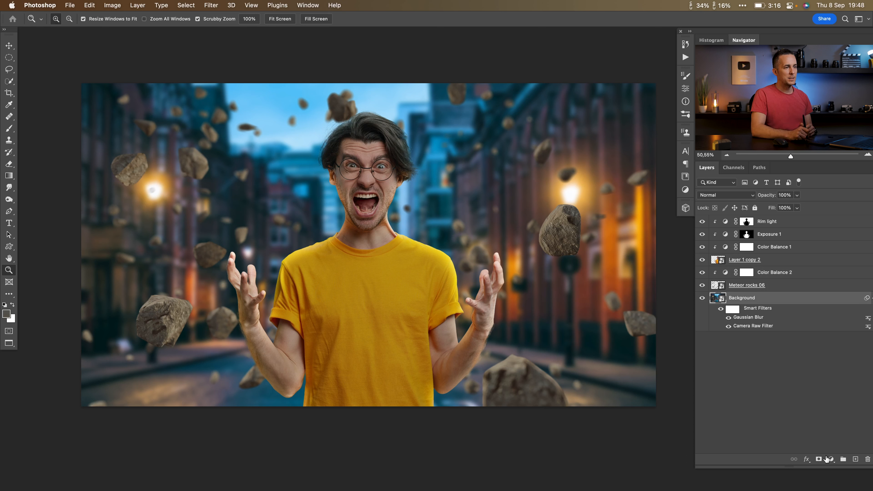
double_click(752, 327)
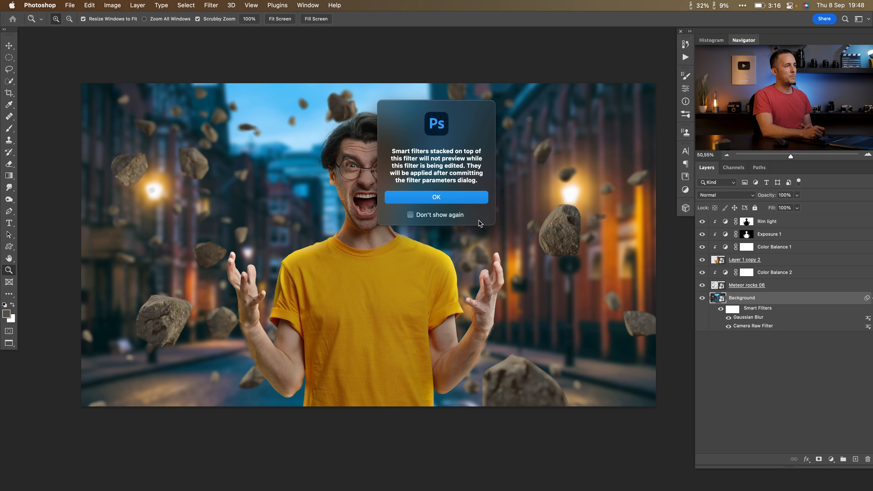
key(Return)
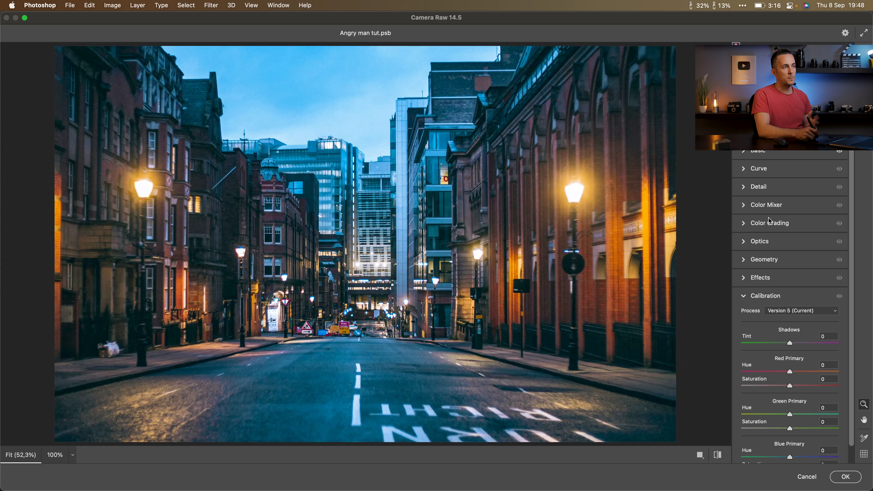
click(744, 152)
click(745, 436)
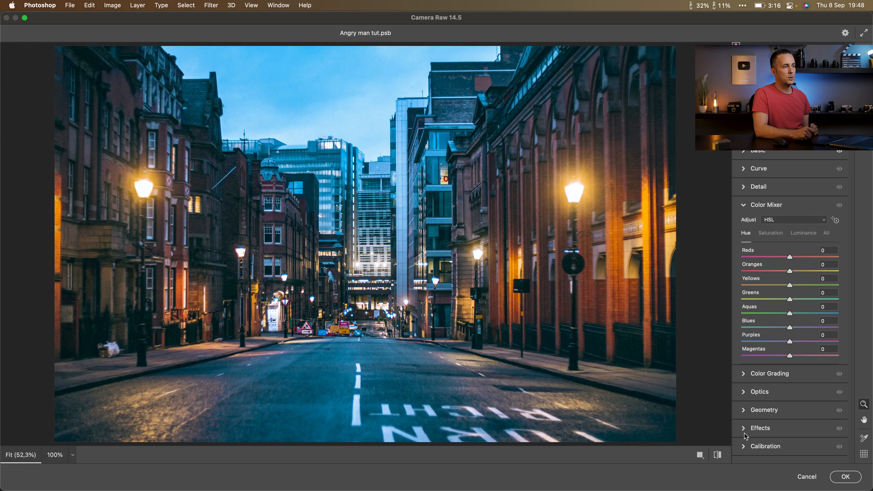
drag(792, 330, 770, 331)
click(770, 240)
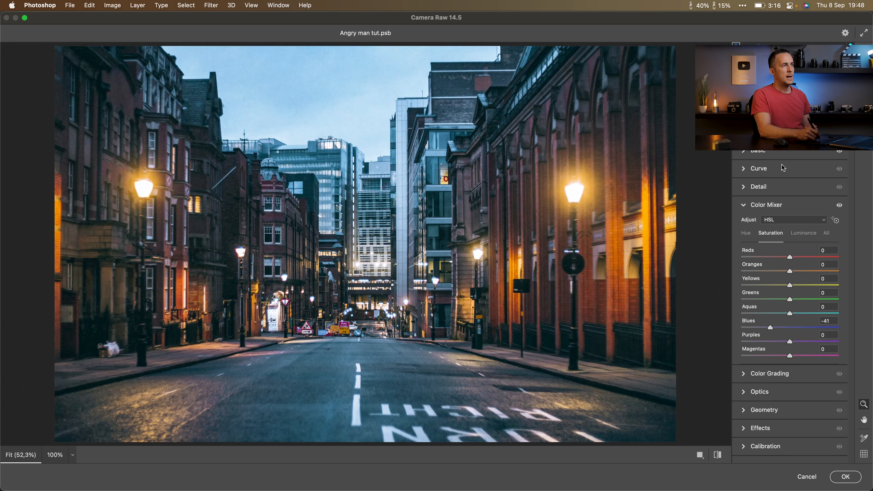
click(776, 156)
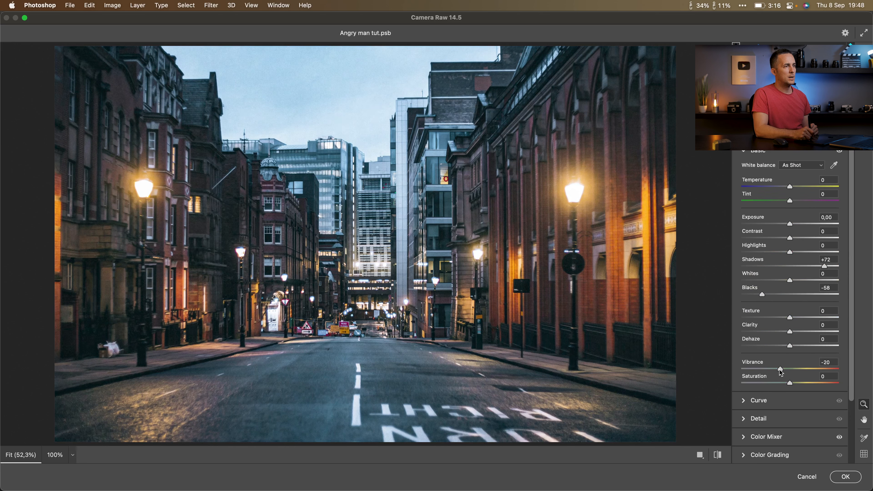
click(845, 477)
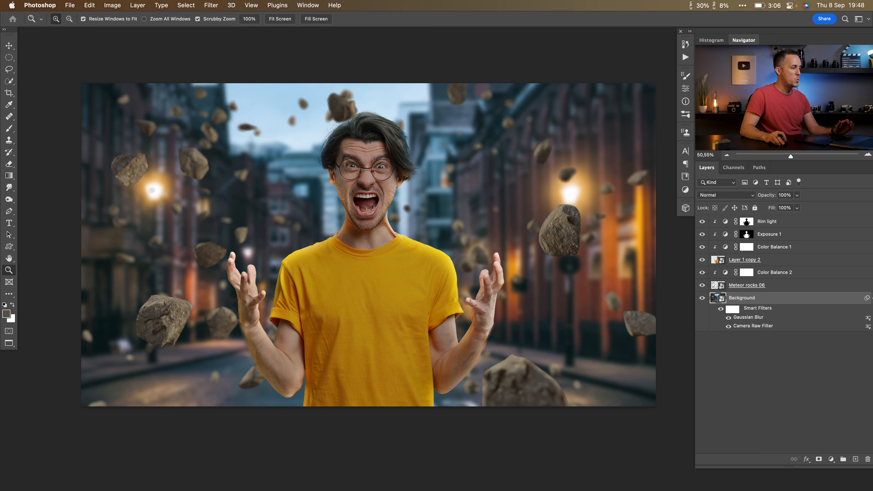
Step: Place the Transit School Bus.K02.2k image directly above the Background layer and enlarge it to 530.51%
key(Tab)
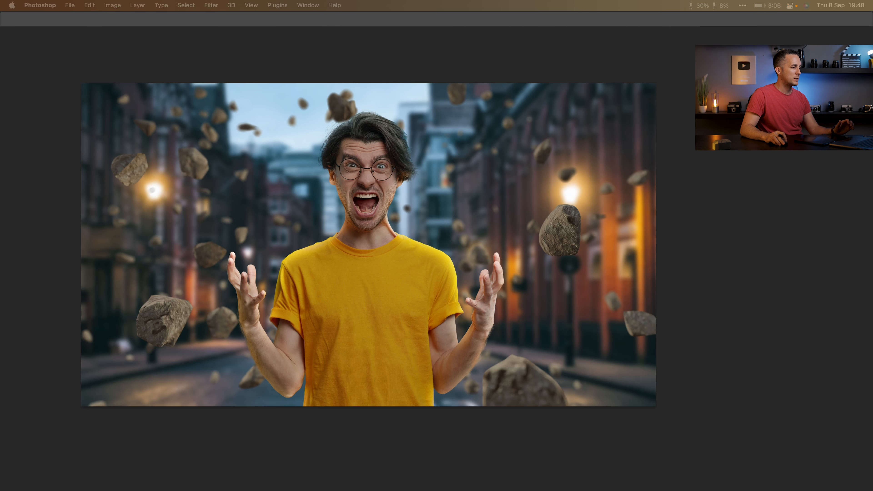
drag(407, 251, 406, 251)
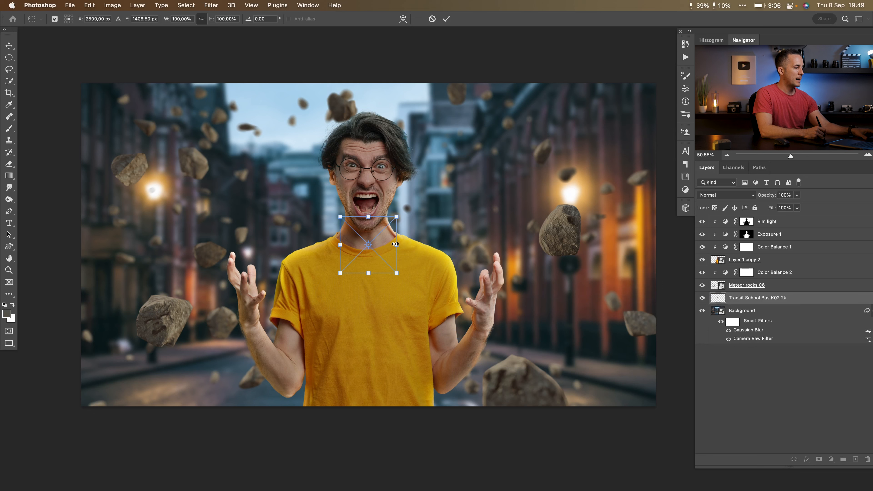
key(super+z)
key(super+shift+z)
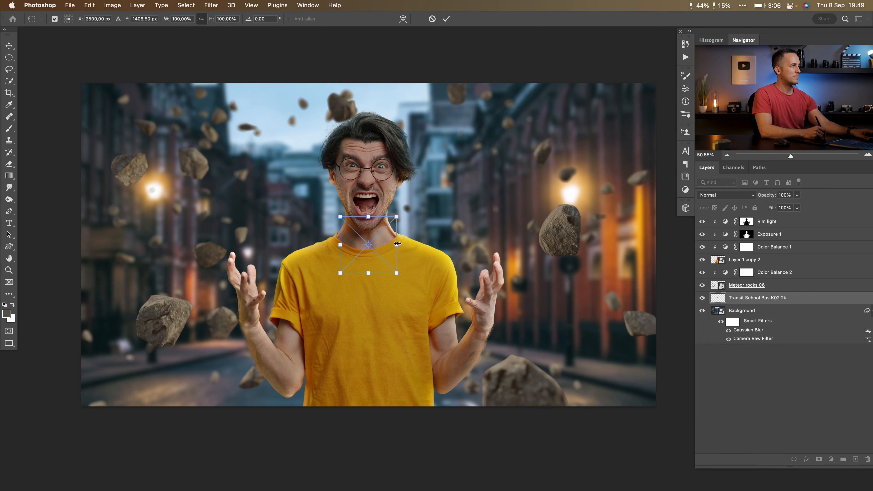
drag(397, 245, 519, 245)
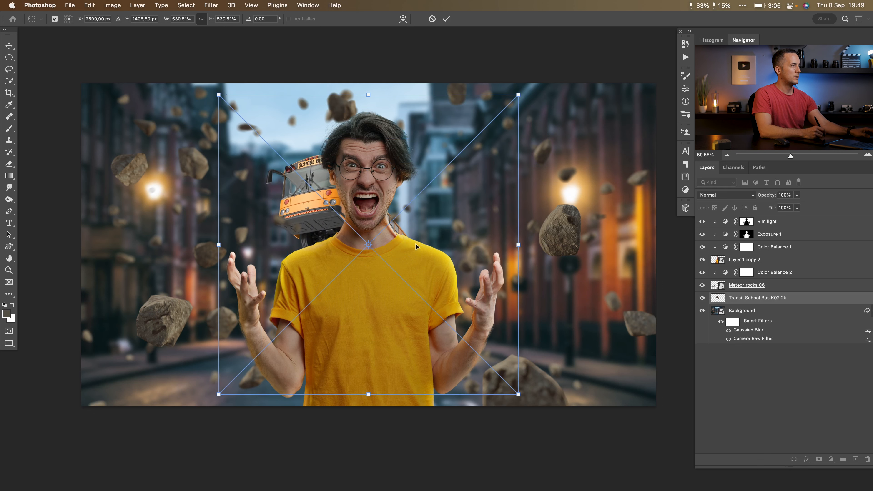
right_click(412, 219)
click(423, 226)
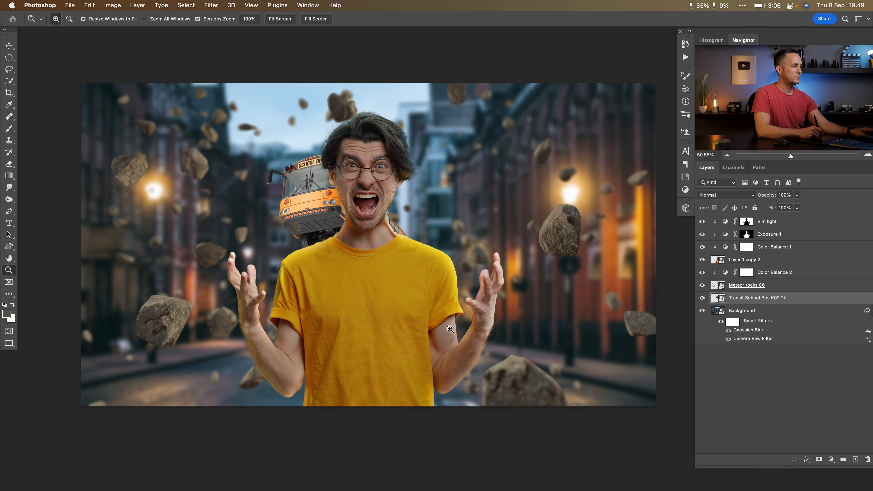
Step: Flip the school bus horizontally, enlarge it to about 653% by 648%, and place it behind the man's head, partly cropped by the canvas's upper edge
key(super+t)
right_click(446, 311)
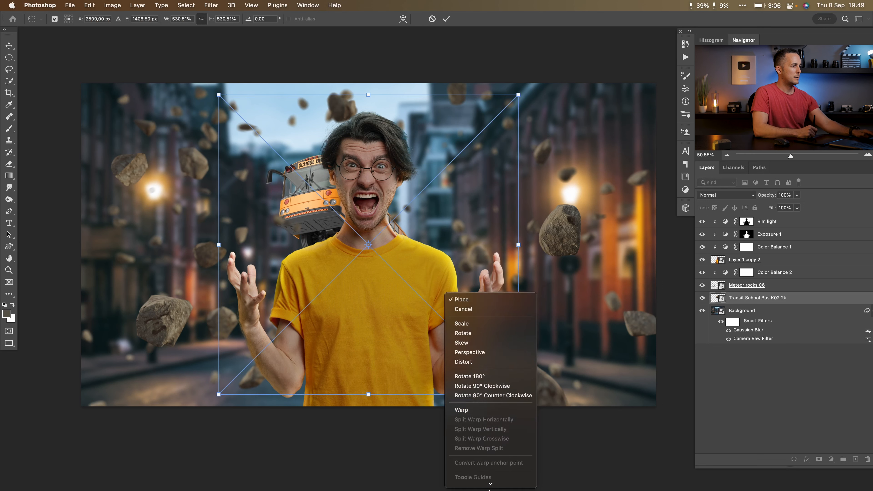
click(474, 471)
drag(417, 314, 515, 254)
drag(617, 187, 647, 186)
drag(555, 217, 530, 201)
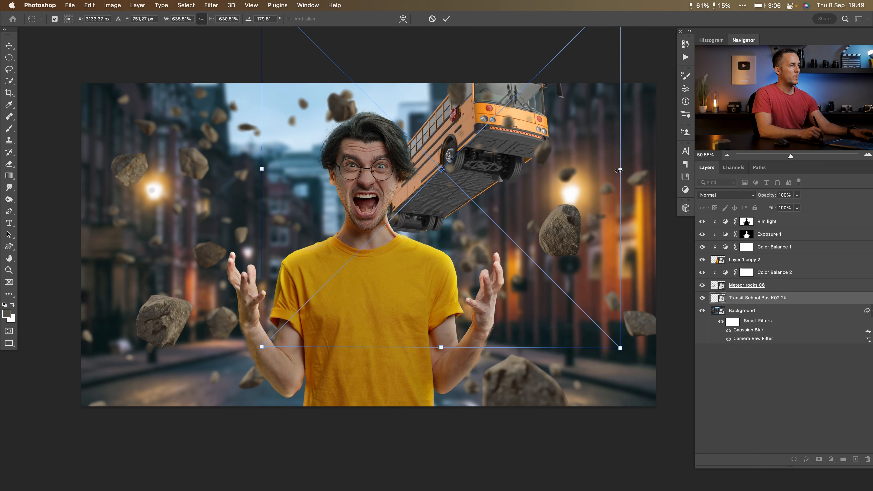
drag(621, 170, 595, 180)
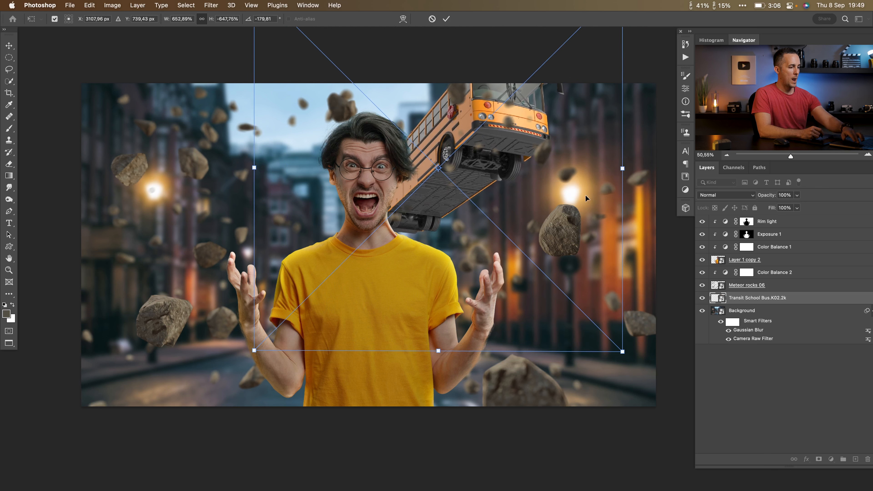
key(Return)
key(z)
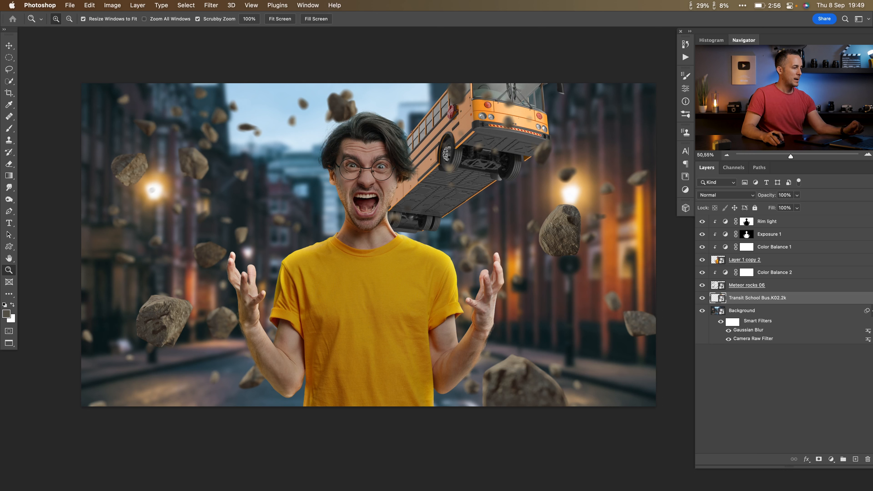
Step: Place the Post Office Truck.J10.2k image at 410.01%, rotated -11.07°, partly cropped by the canvas's left edge below the street lamp
drag(1, 331, 474, 245)
drag(428, 265, 233, 302)
drag(293, 281, 288, 262)
mouse_move(264, 276)
mouse_down()
mouse_move(240, 284)
mouse_move(235, 265)
mouse_move(238, 286)
mouse_move(263, 276)
mouse_up()
drag(240, 293, 240, 276)
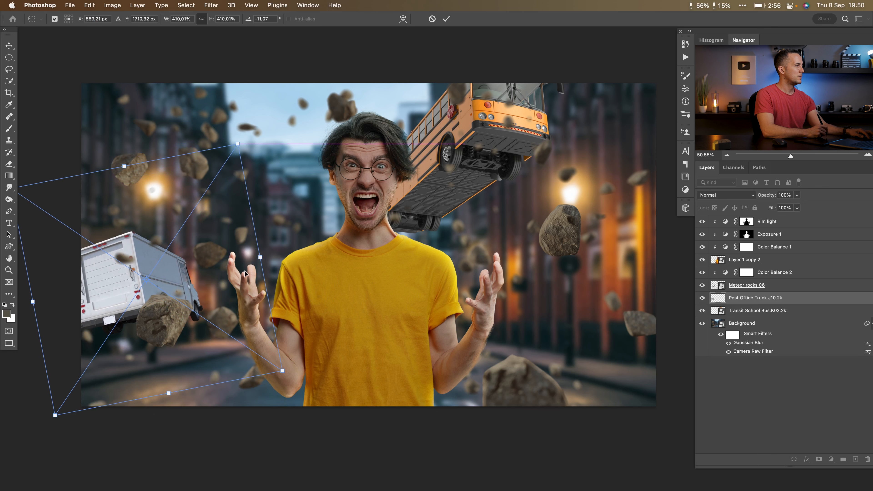
key(Return)
key(z)
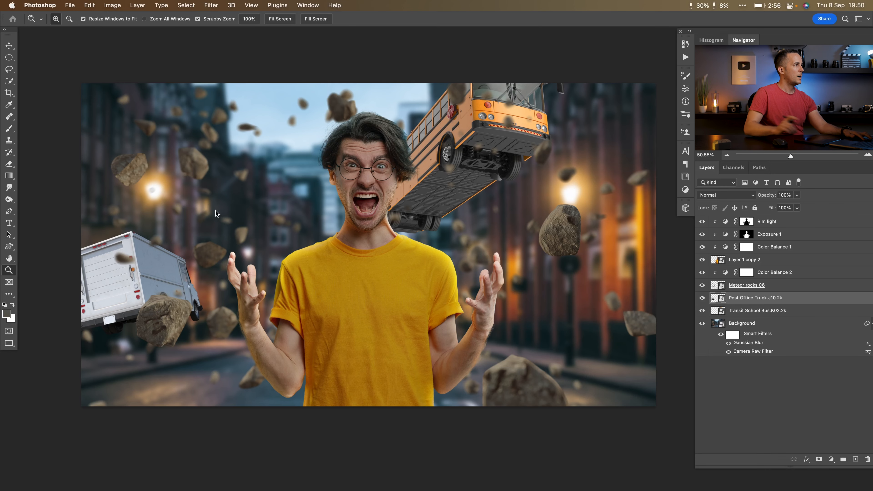
Step: Place the Modern New York City Taxi.K02.2k image small in the sky to the left of the man's head
drag(381, 249, 294, 128)
drag(311, 133, 297, 125)
key(Return)
key(z)
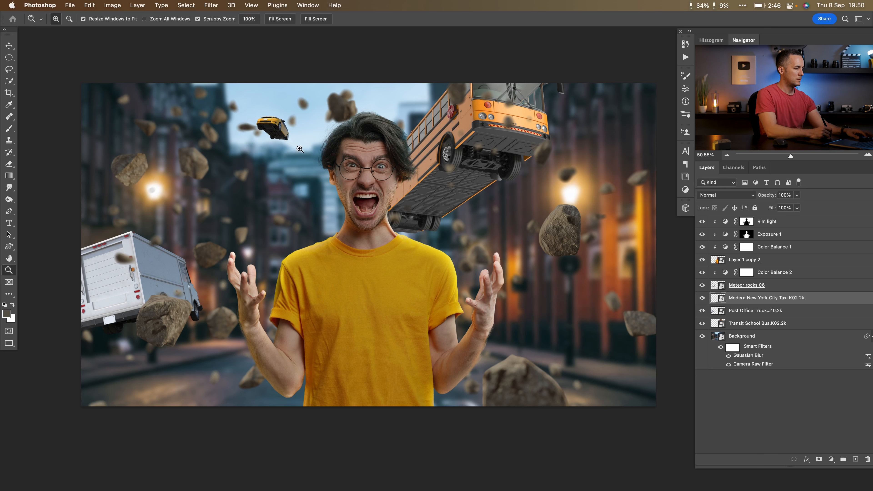
key(v)
mouse_move(295, 157)
mouse_down()
mouse_move(280, 155)
mouse_move(286, 146)
mouse_up()
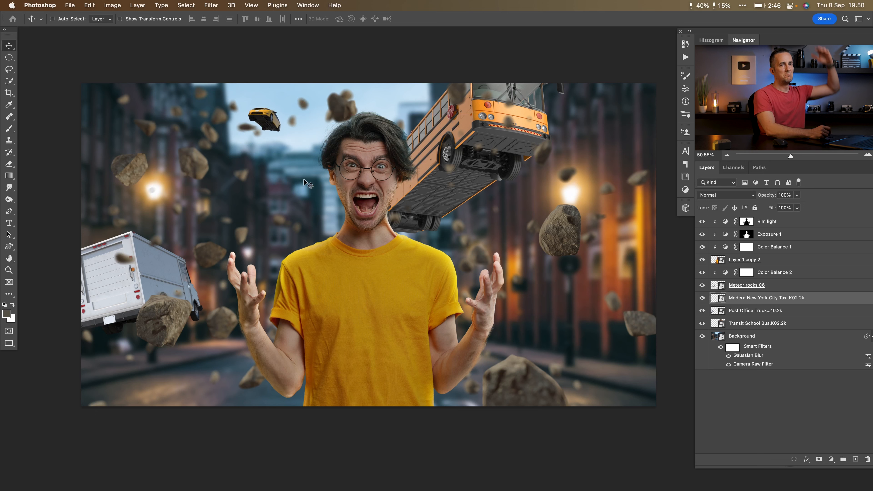
mouse_move(288, 171)
mouse_down()
mouse_move(284, 229)
mouse_move(292, 179)
mouse_up()
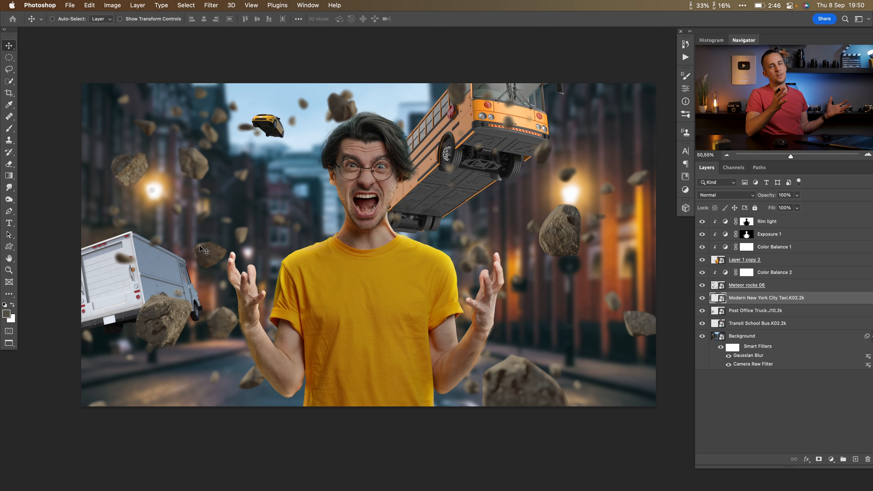
Step: Group the taxi, truck and school bus layers and name the group V
shift+click(723, 323)
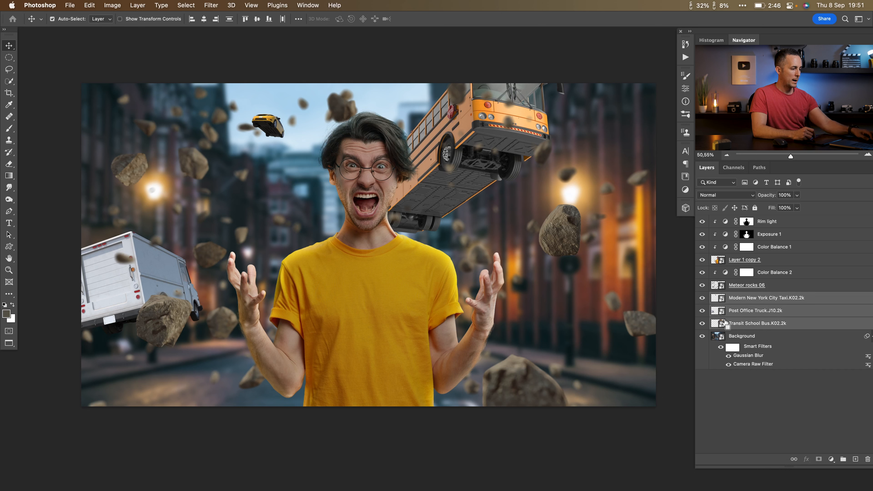
key(super+g)
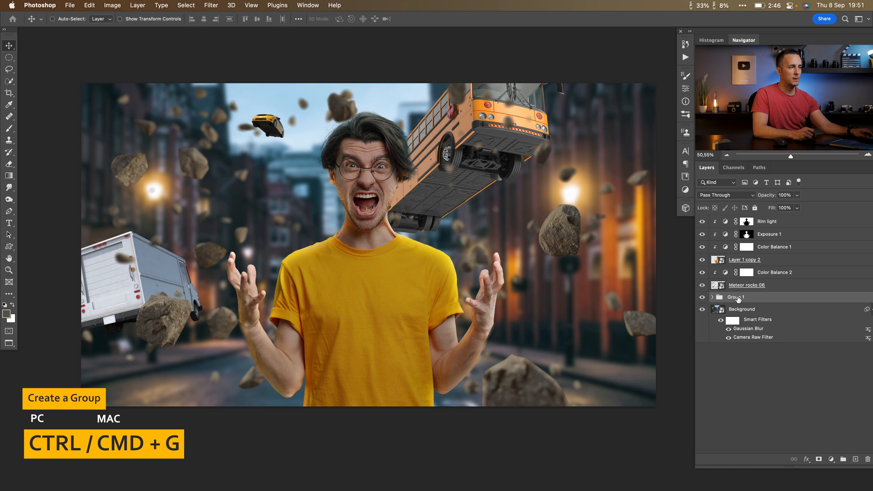
double_click(736, 297)
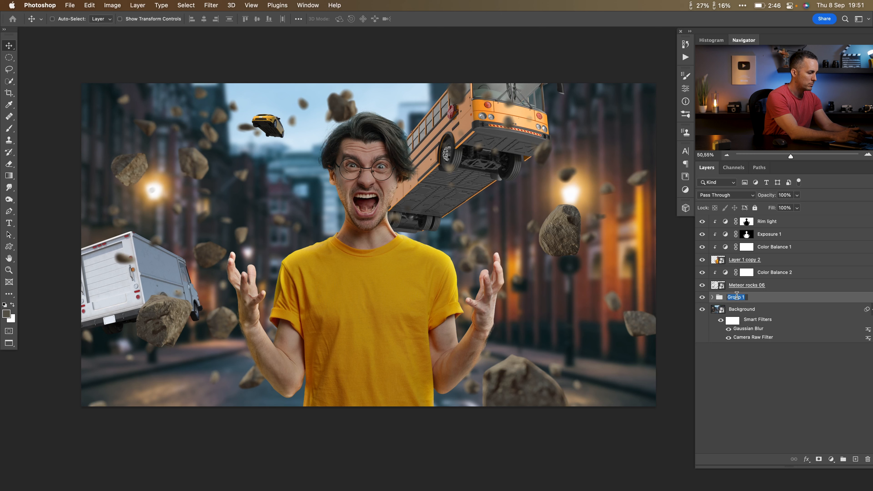
text(V)
key(Return)
Step: Add an Exposure adjustment clipped to the V group, set its exposure to -3.27, and invert its mask to black
click(831, 459)
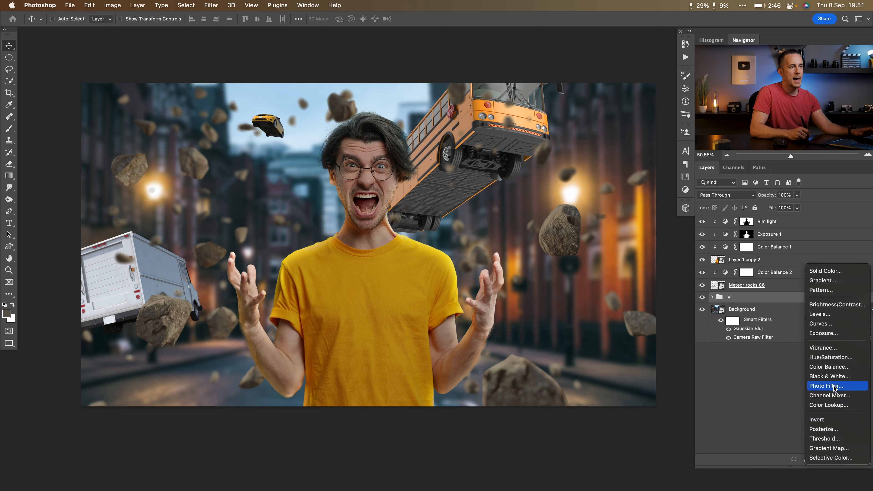
click(836, 334)
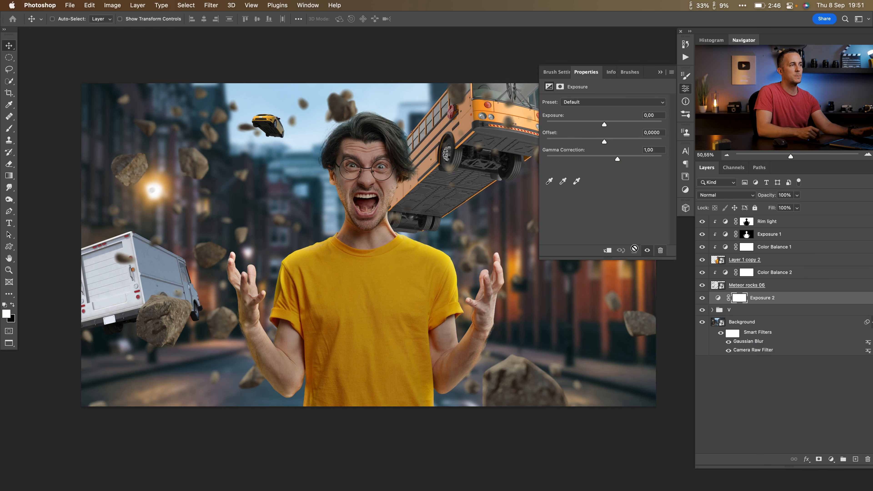
click(606, 251)
drag(605, 125, 577, 129)
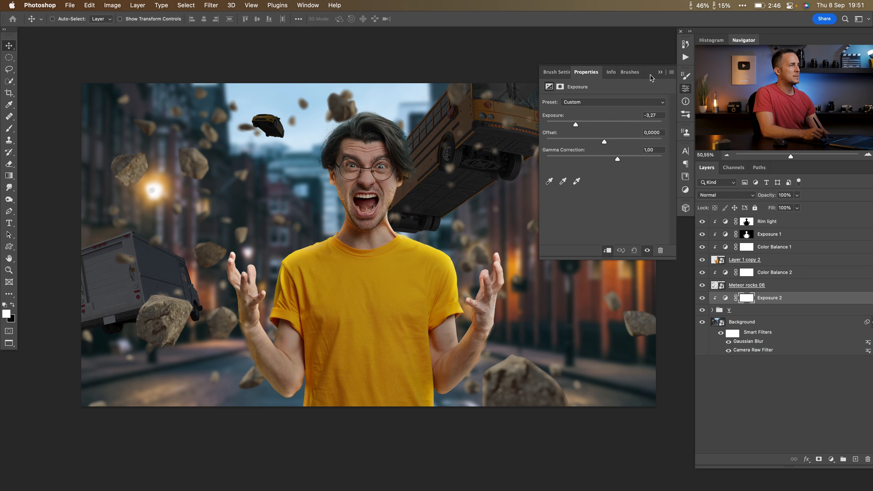
click(660, 73)
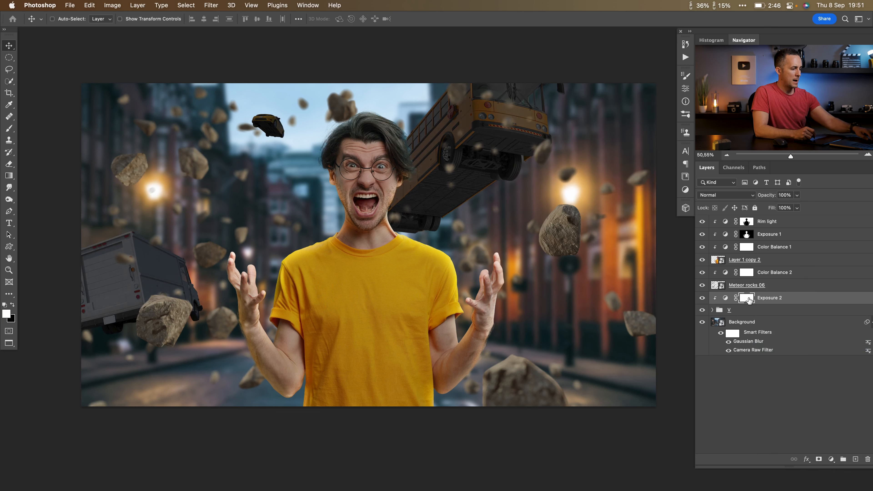
key(super+i)
Step: Paint white on the Exposure 2 mask over the bus's underside and wheels, raising the brush opacity to 100%
key(b)
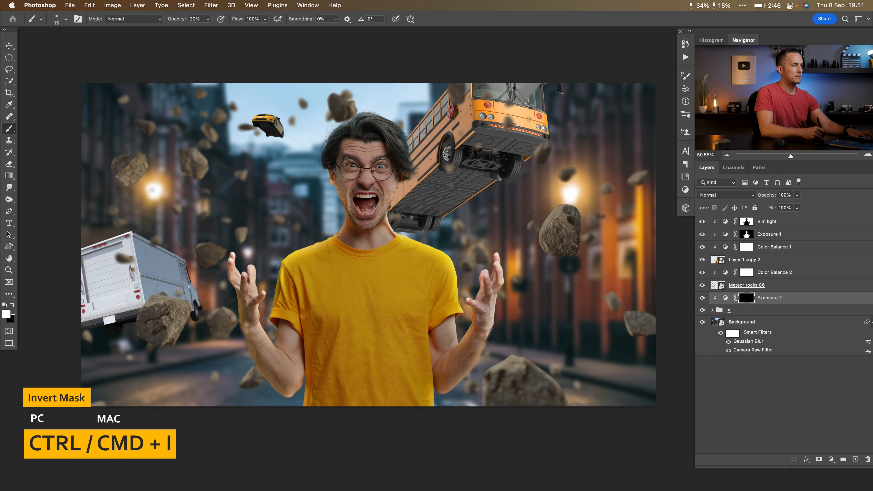
drag(507, 166, 519, 234)
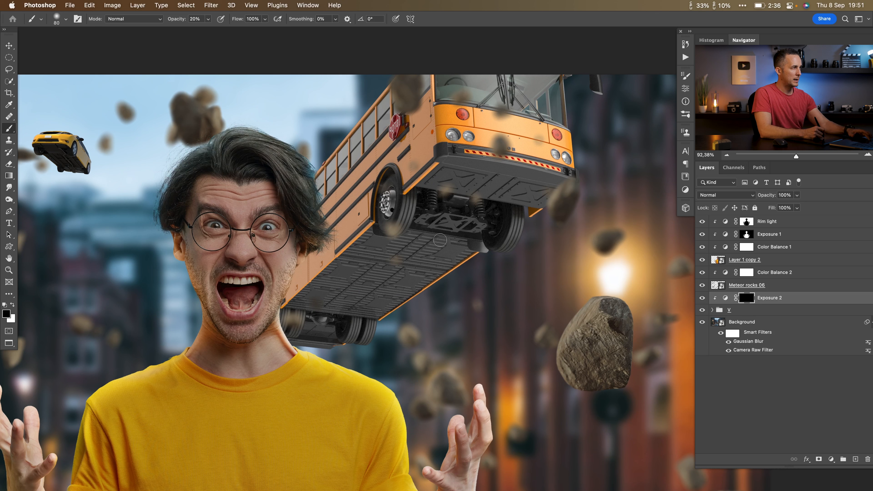
key(x)
key(bracketright)
key(bracketright)
key(bracketright)
key(bracketright)
key(bracketright)
key(bracketright)
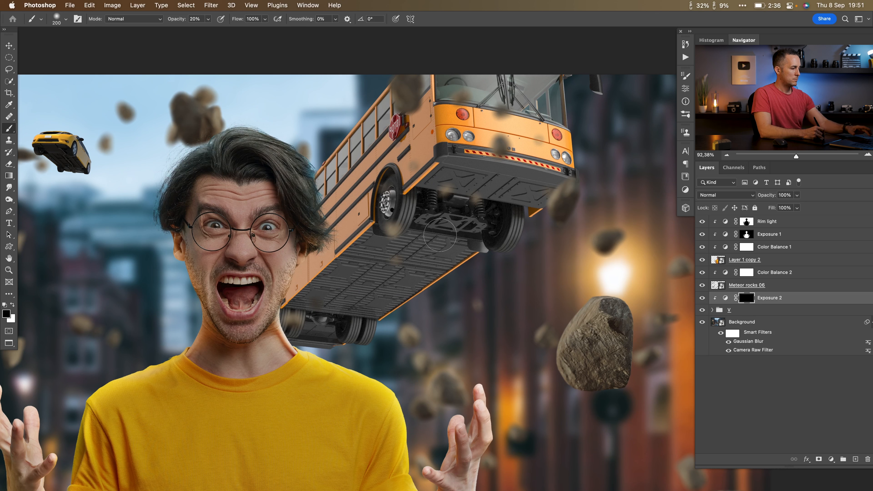
mouse_move(406, 237)
mouse_down()
mouse_move(481, 201)
mouse_move(477, 233)
mouse_move(395, 240)
mouse_move(331, 282)
mouse_up()
key(0)
mouse_move(389, 225)
mouse_down()
mouse_move(446, 106)
mouse_move(444, 90)
mouse_move(457, 91)
mouse_move(464, 67)
mouse_move(505, 71)
mouse_move(487, 110)
mouse_move(510, 130)
mouse_move(530, 120)
mouse_move(533, 150)
mouse_move(485, 55)
mouse_move(419, 119)
mouse_move(316, 248)
mouse_move(329, 216)
mouse_move(340, 280)
mouse_move(441, 198)
mouse_move(467, 195)
mouse_move(440, 263)
mouse_move(458, 224)
mouse_up()
Step: Extend the white painting on the Exposure 2 mask over the bus's front and side, varying the brush size
key(bracketright)
key(bracketright)
key(bracketright)
key(bracketright)
key(bracketright)
key(bracketright)
key(bracketright)
key(bracketright)
key(bracketleft)
key(bracketleft)
key(bracketleft)
key(bracketleft)
key(bracketleft)
key(bracketleft)
key(bracketleft)
key(bracketleft)
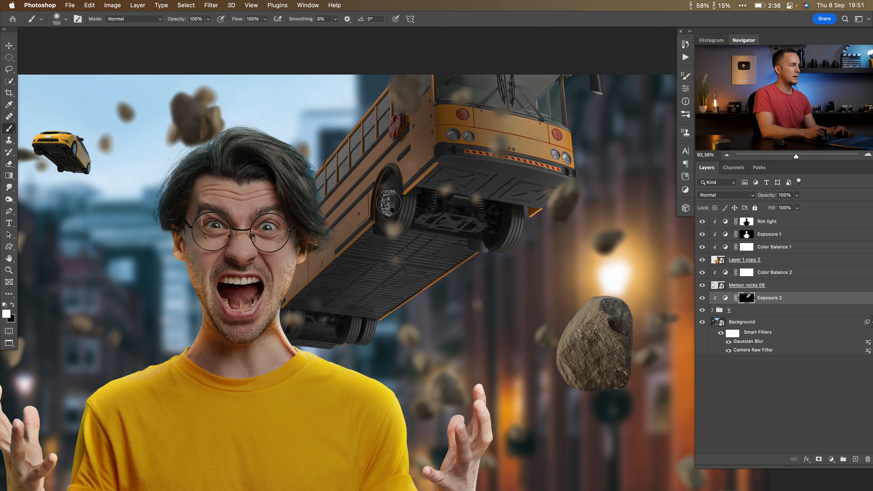
key(bracketright)
mouse_move(406, 95)
mouse_down()
mouse_move(403, 153)
mouse_move(386, 194)
mouse_move(324, 298)
mouse_up()
key(bracketright)
key(bracketright)
key(bracketright)
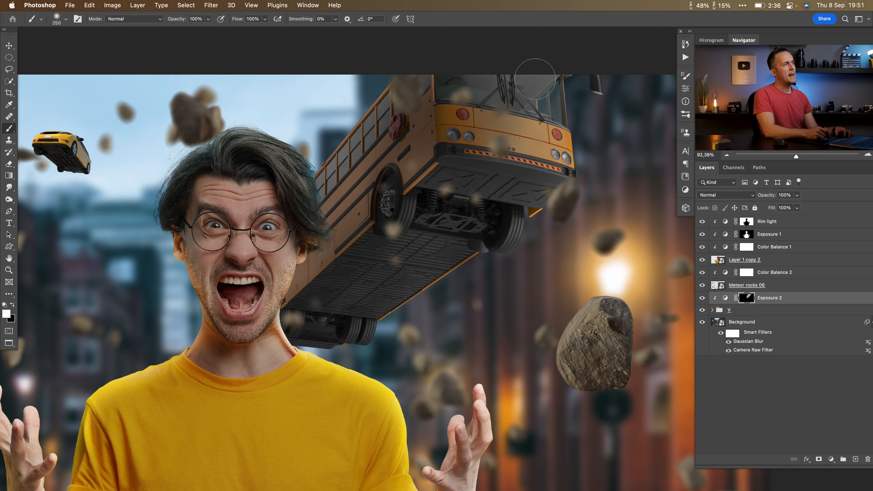
Step: Switch to black and vary the brush size, small and then large, to refine the Exposure 2 mask around the bus
key(bracketleft)
key(bracketleft)
key(bracketleft)
key(bracketleft)
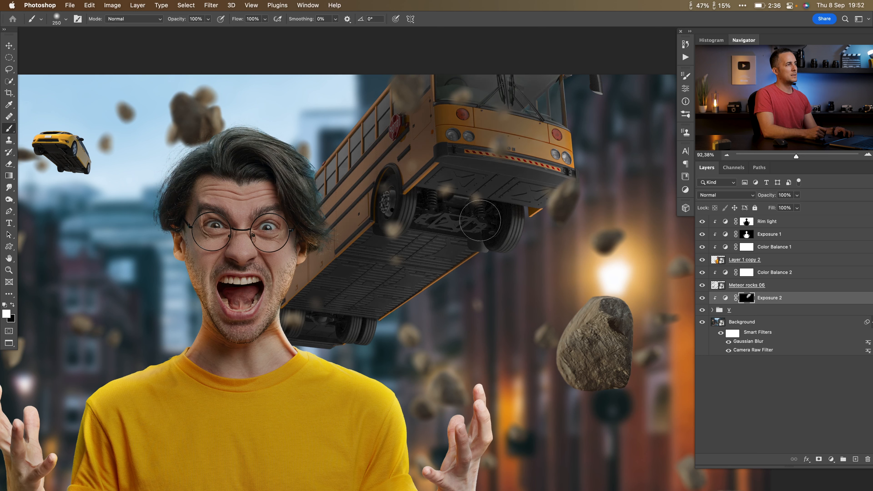
key(x)
key(bracketleft)
key(bracketleft)
key(bracketleft)
key(bracketleft)
key(bracketleft)
key(bracketleft)
key(bracketleft)
key(bracketleft)
key(bracketleft)
key(bracketleft)
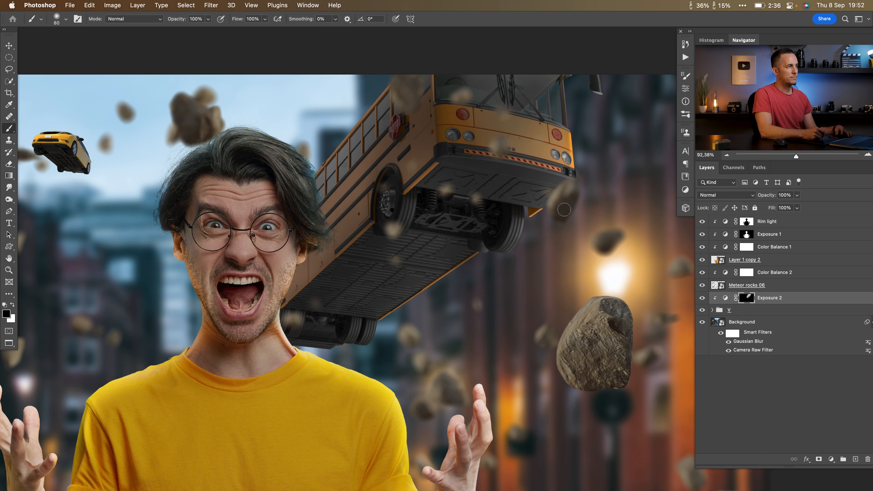
key(bracketleft)
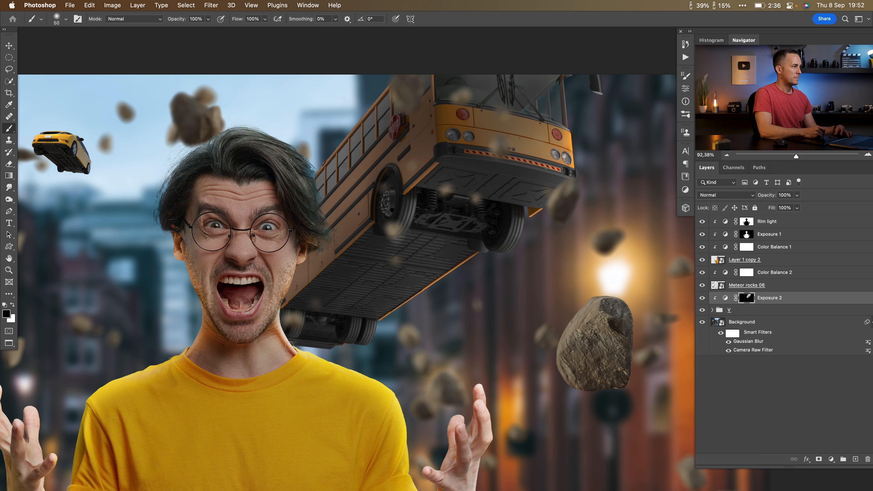
key(bracketright)
key(bracketright)
key(bracketright)
key(bracketright)
key(bracketright)
key(bracketright)
key(bracketright)
key(bracketright)
key(bracketright)
key(bracketright)
key(bracketright)
key(bracketright)
key(bracketright)
key(bracketleft)
key(bracketleft)
key(bracketleft)
key(bracketleft)
key(bracketleft)
key(bracketleft)
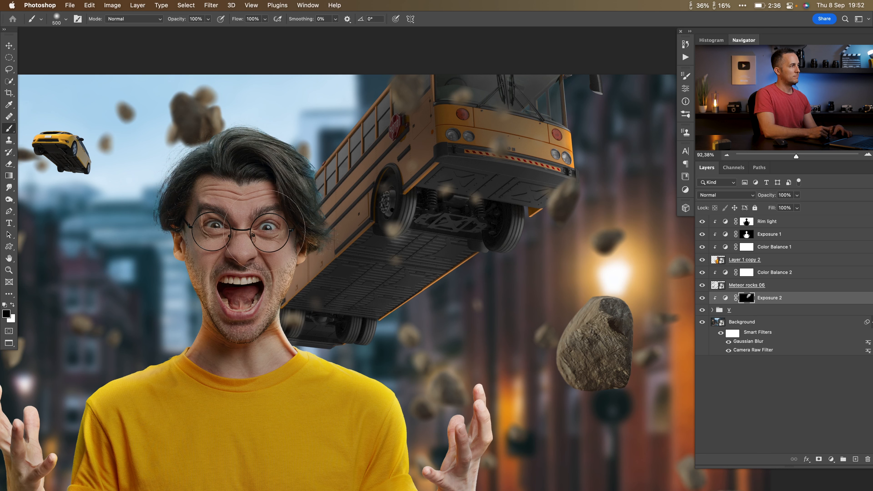
Step: Paint the Exposure 2 mask with a smaller brush to darken the post office truck's rear and side, easing the effect with black along its roof edge
key(bracketleft)
key(bracketleft)
key(bracketleft)
key(bracketleft)
key(bracketleft)
key(bracketleft)
key(bracketleft)
key(bracketleft)
key(bracketleft)
key(bracketleft)
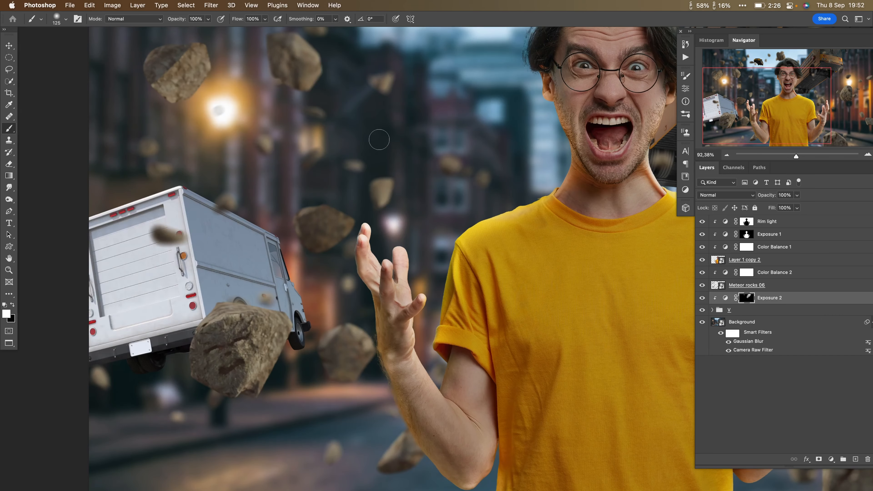
mouse_move(206, 214)
mouse_down()
mouse_move(130, 261)
mouse_move(83, 232)
mouse_move(137, 348)
mouse_up()
key(x)
drag(261, 230, 213, 202)
key(x)
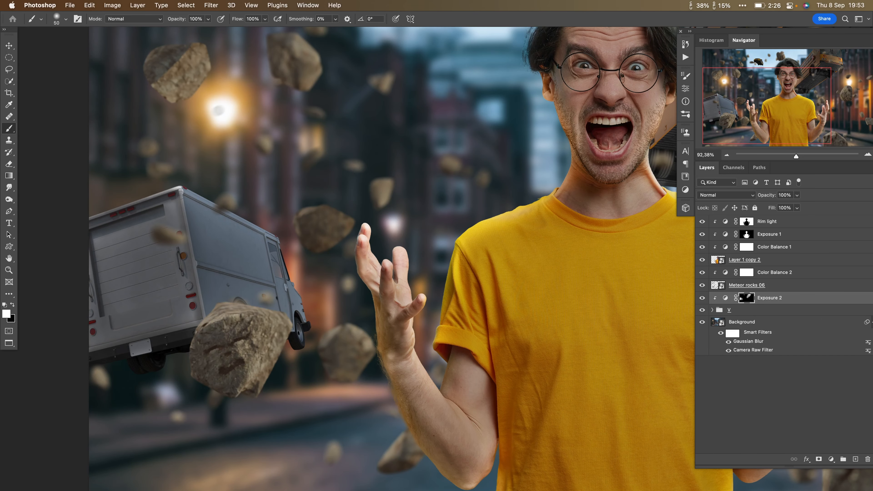
drag(138, 206, 275, 223)
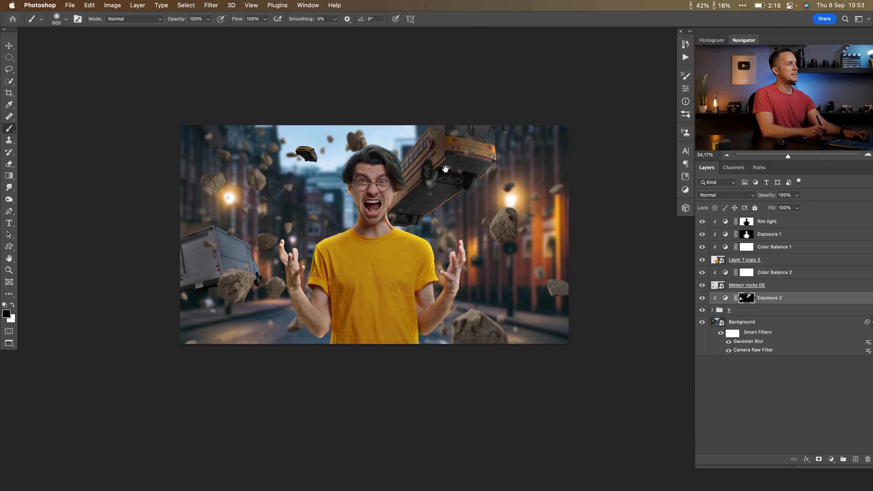
Step: Add a Curves adjustment clipped to the V group, raise the curve from input 99 to output 163, and invert its mask to black
click(832, 459)
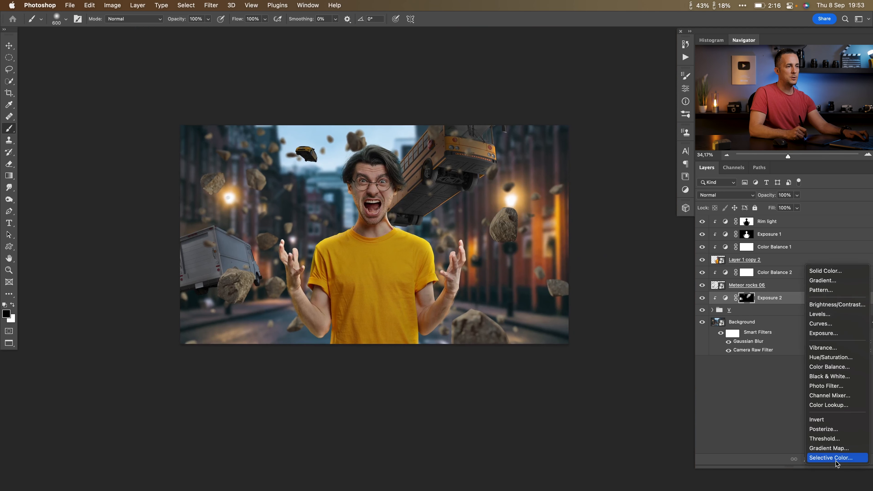
click(822, 323)
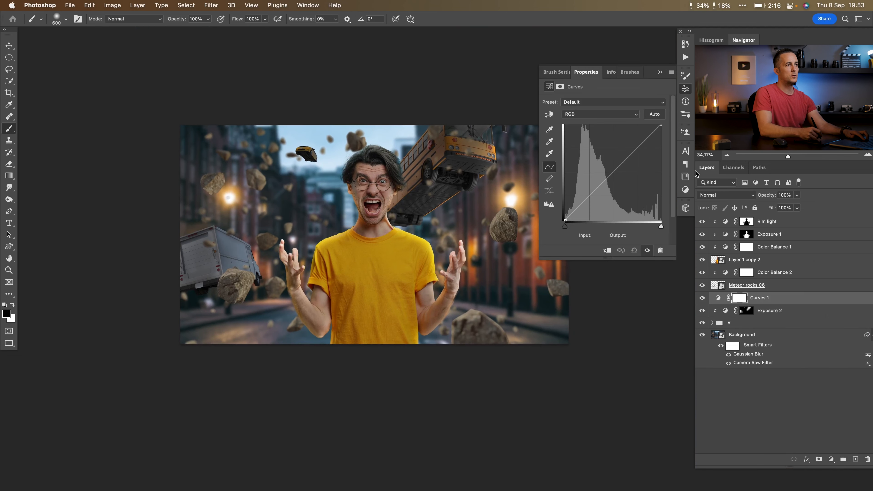
click(614, 171)
drag(606, 163, 601, 161)
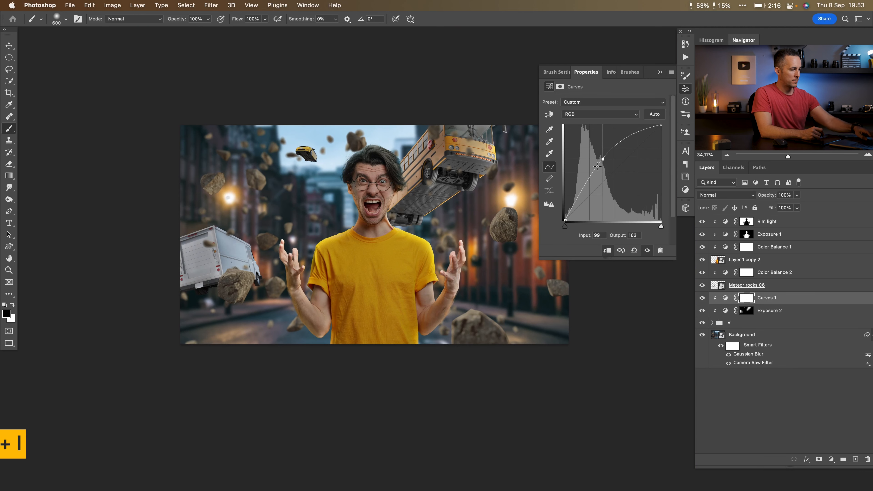
key(super+i)
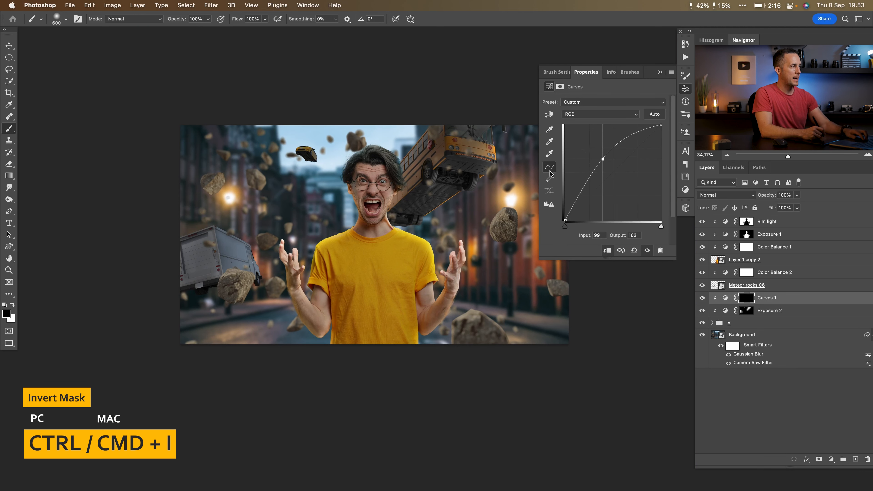
click(660, 73)
Step: Target the Curves 1 mask and paint white over the bus's wheels with a small brush of about 45 px
scroll(463, 172, up, 5)
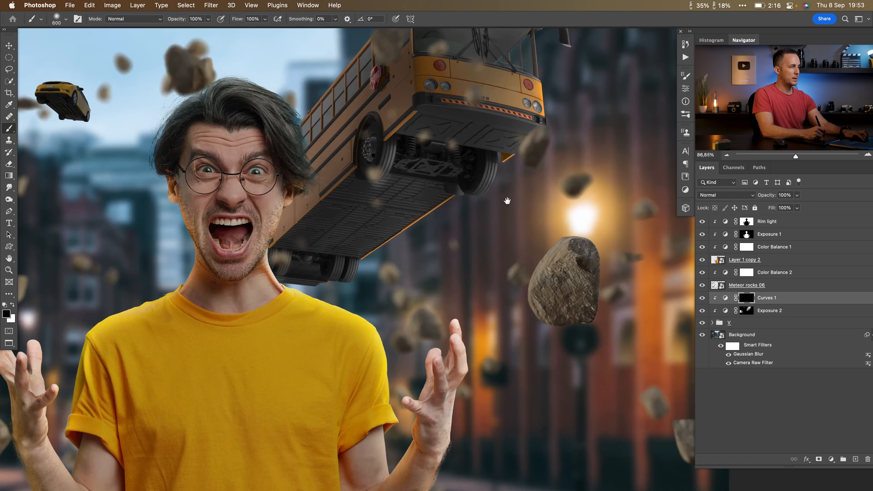
key([)
key([)
key([)
click(724, 299)
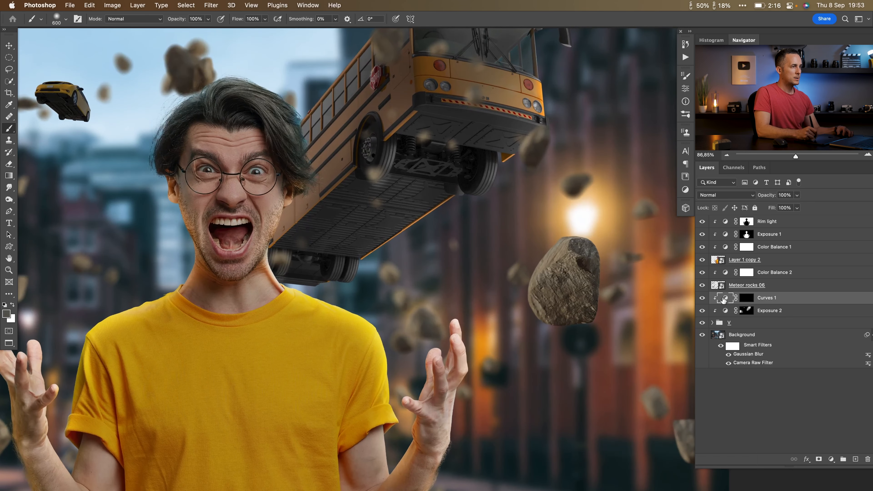
click(747, 298)
key([)
key([)
key([)
key([)
key([)
key([)
key([)
key([)
key(x)
key([)
key([)
key([)
key([)
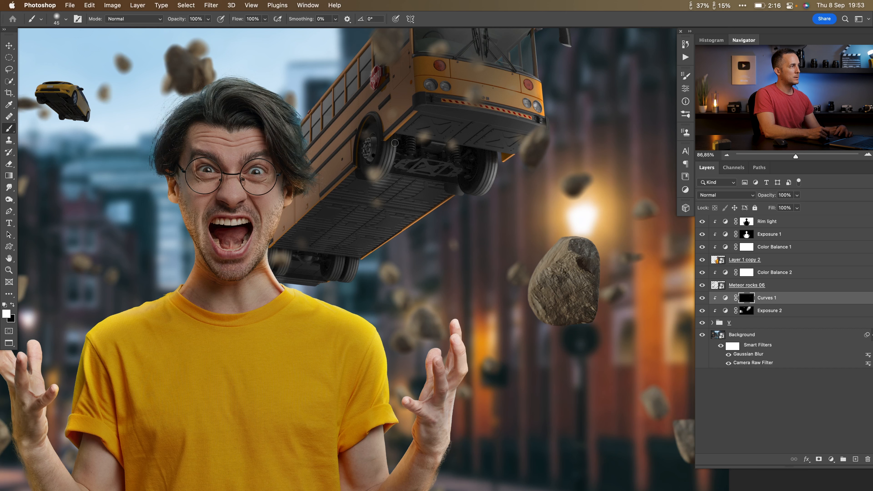
Step: Paint more white on the Curves 1 mask over the bus's underside and the taxi, varying the brush size up to 250 px
key(bracketright)
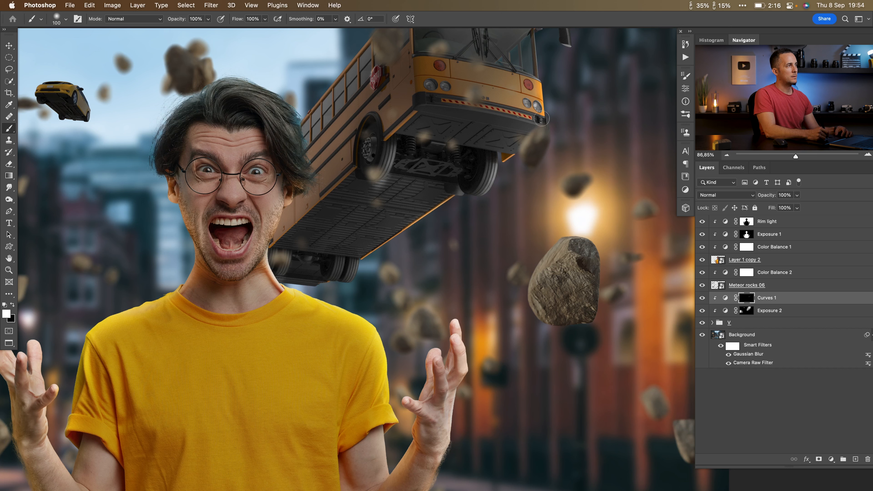
key(bracketright)
key(bracketright)
key(bracketright)
key(bracketright)
key(bracketright)
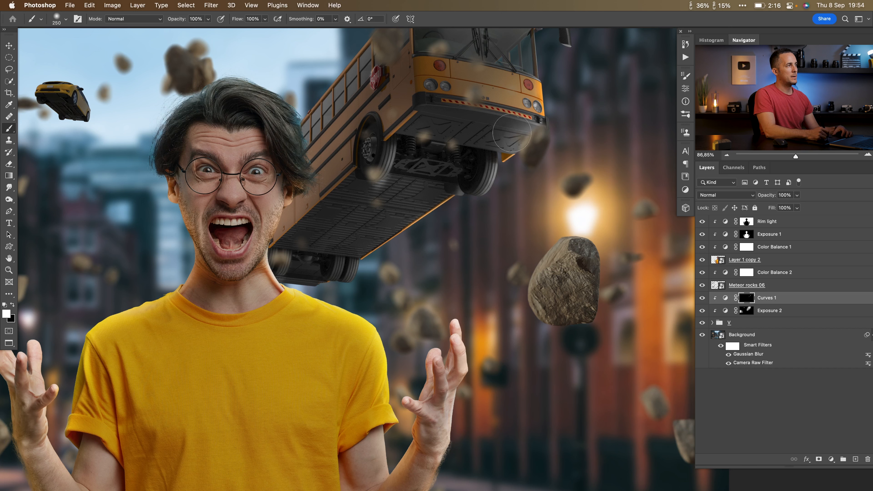
key(bracketleft)
key(bracketleft)
key(bracketleft)
key(bracketleft)
key(bracketleft)
key(bracketleft)
key(bracketleft)
key(bracketleft)
key(bracketleft)
key(bracketleft)
key(bracketleft)
key(bracketleft)
key(bracketleft)
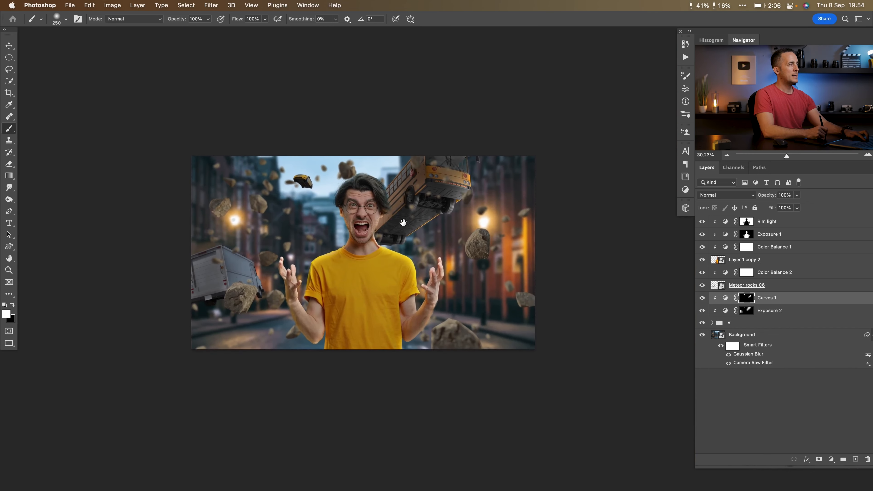
Step: Expand the V group and apply a Gaussian Blur with a 15-pixel radius to the Transit School Bus layer
scroll(403, 223, up, 3)
mouse_move(453, 257)
mouse_down()
mouse_move(480, 264)
mouse_move(468, 287)
mouse_up()
scroll(461, 256, up, 3)
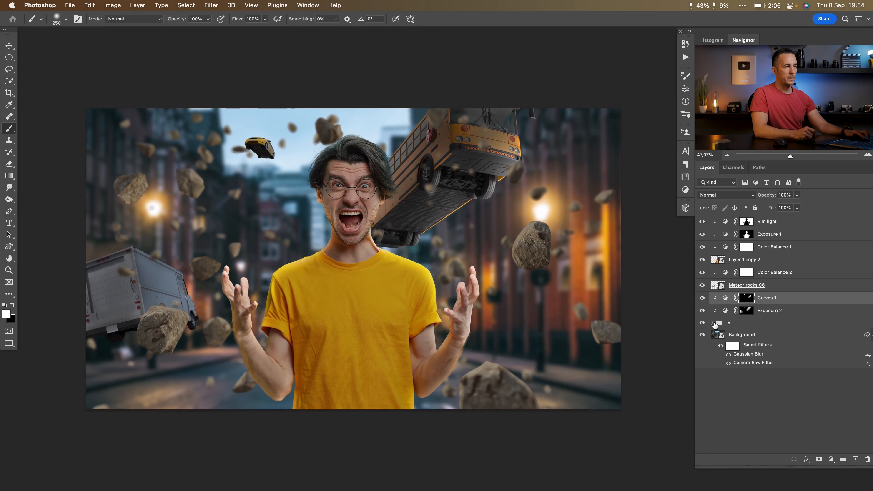
click(712, 322)
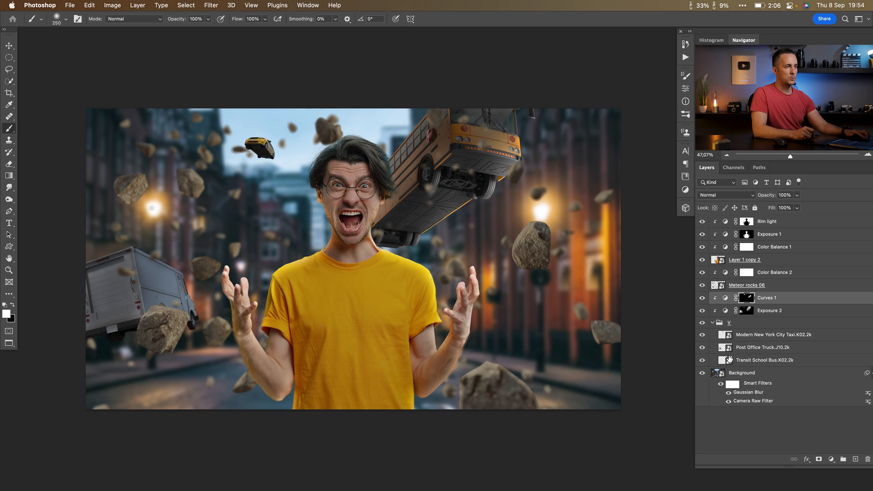
click(728, 361)
key(x)
click(211, 5)
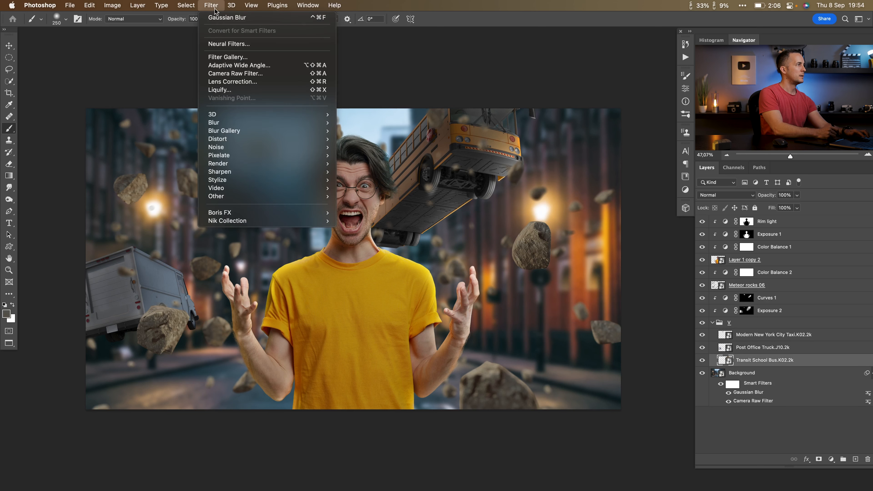
mouse_move(273, 123)
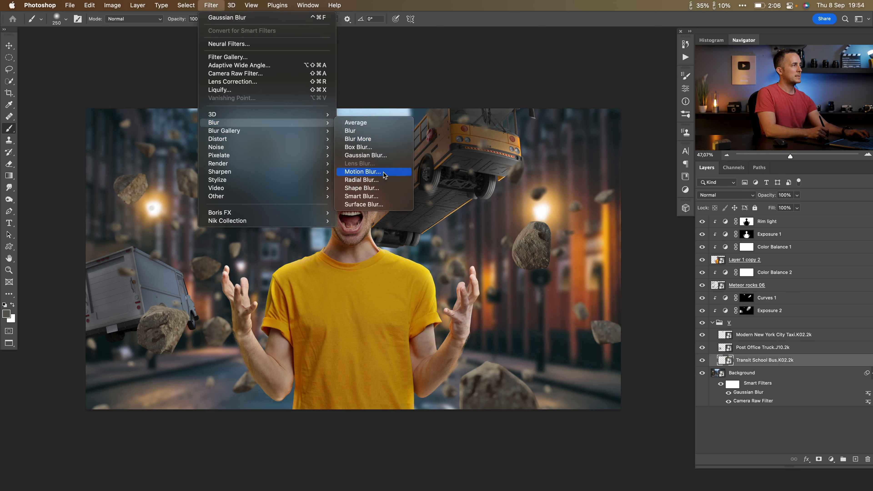
click(377, 156)
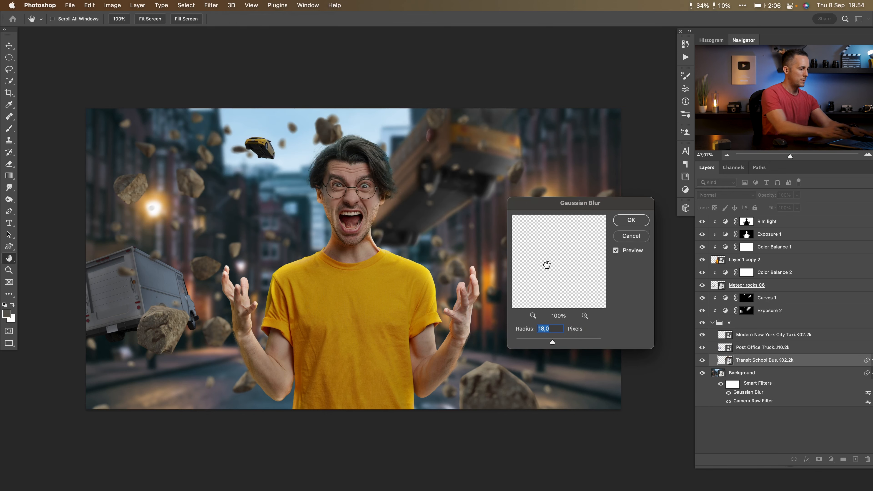
text(15)
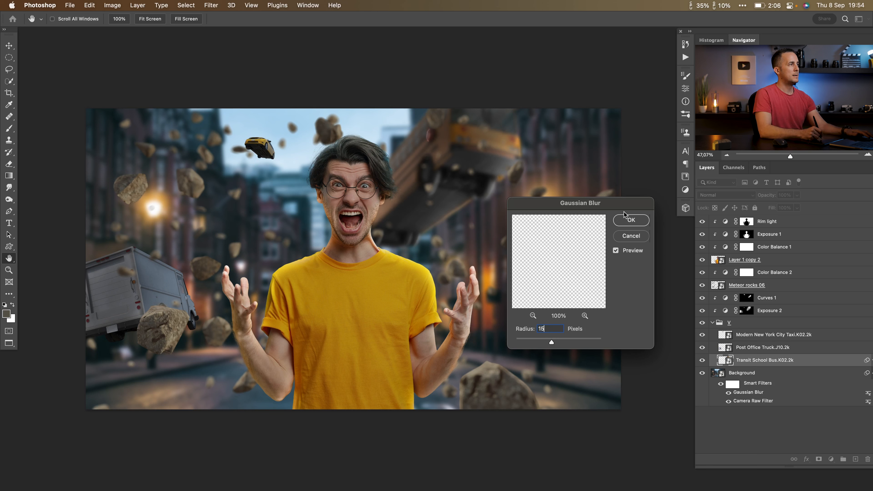
click(630, 220)
key(b)
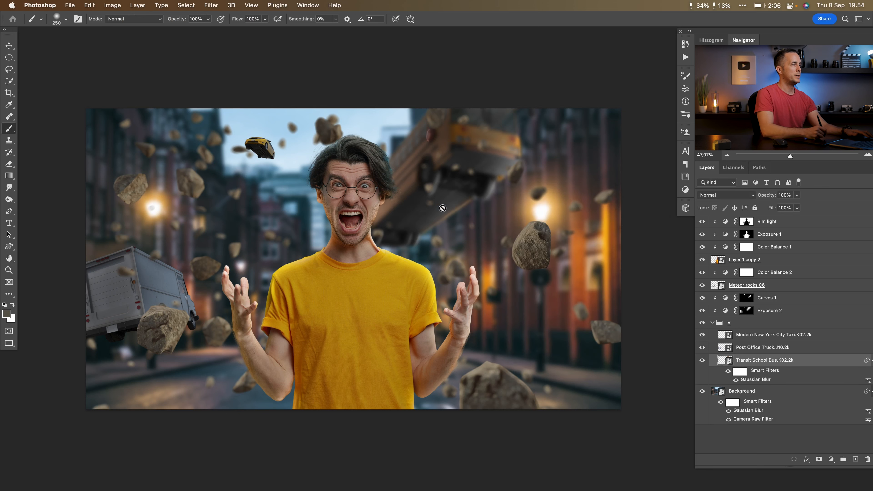
Step: Apply a Motion Blur to the Transit School Bus layer at a -90° angle with a distance of 43 pixels
click(213, 6)
mouse_move(265, 124)
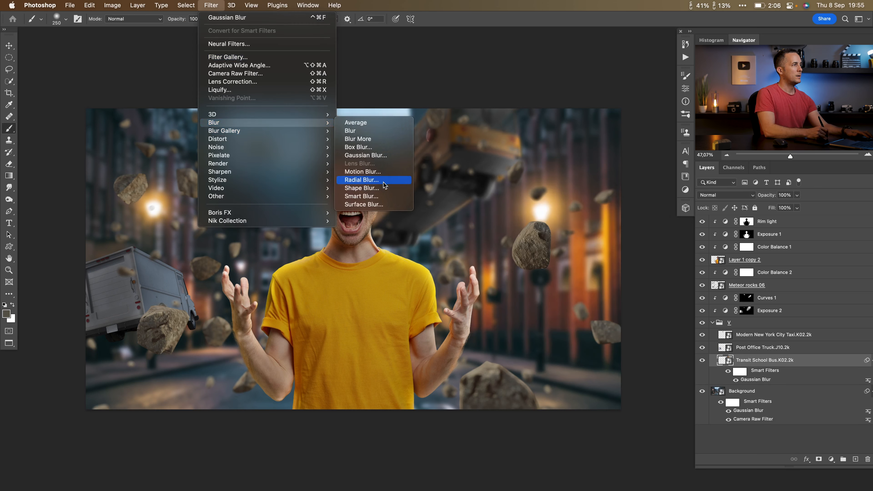
click(385, 171)
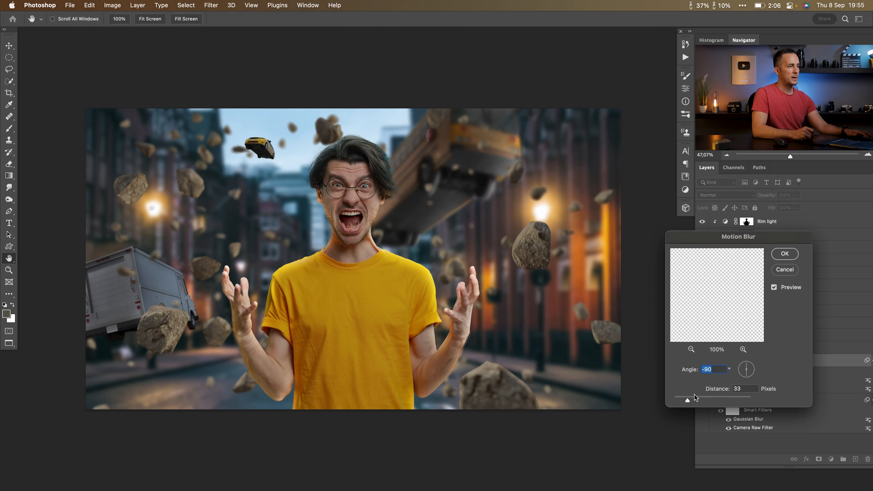
drag(699, 401, 693, 400)
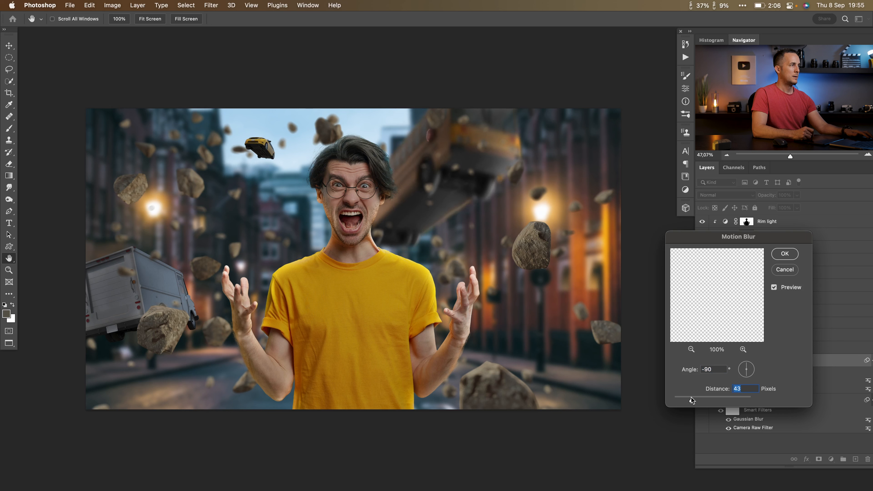
click(785, 254)
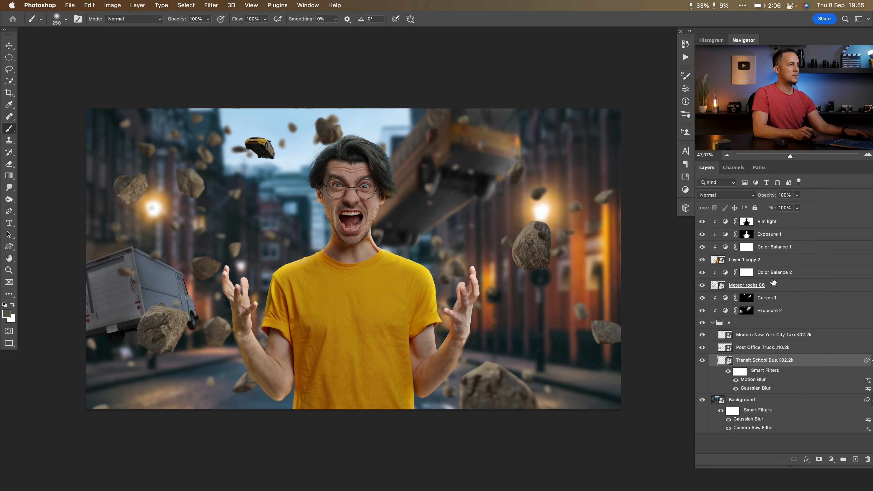
Step: Increase the feather of the Exposure 2 and Curves 1 masks, and inspect the Curves 1 mask on its own
double_click(746, 311)
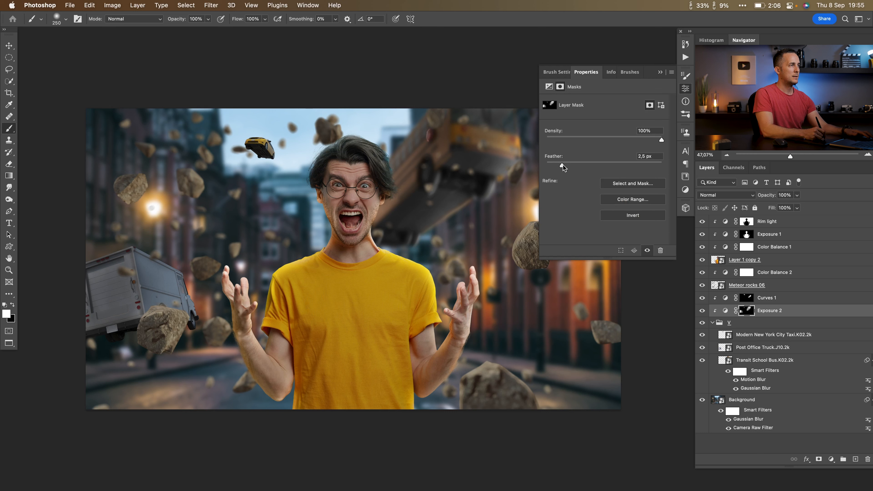
drag(564, 166, 599, 167)
key(alt+bracketright)
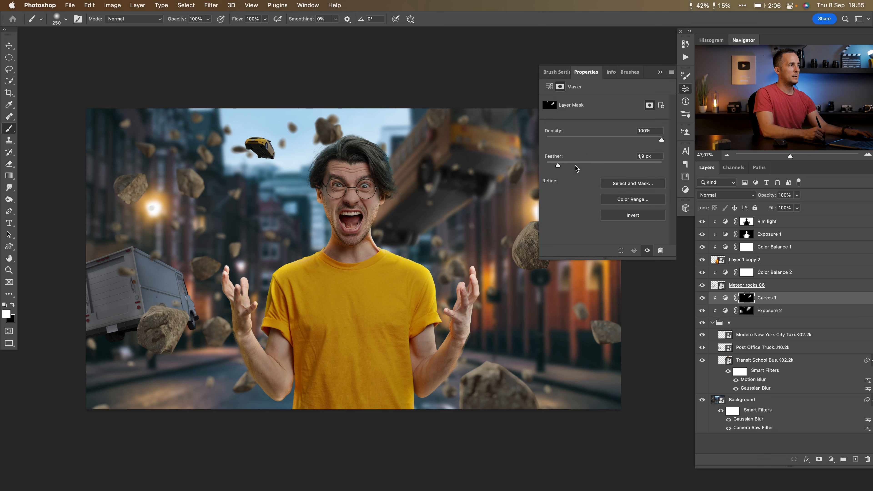
drag(582, 164, 607, 166)
click(661, 72)
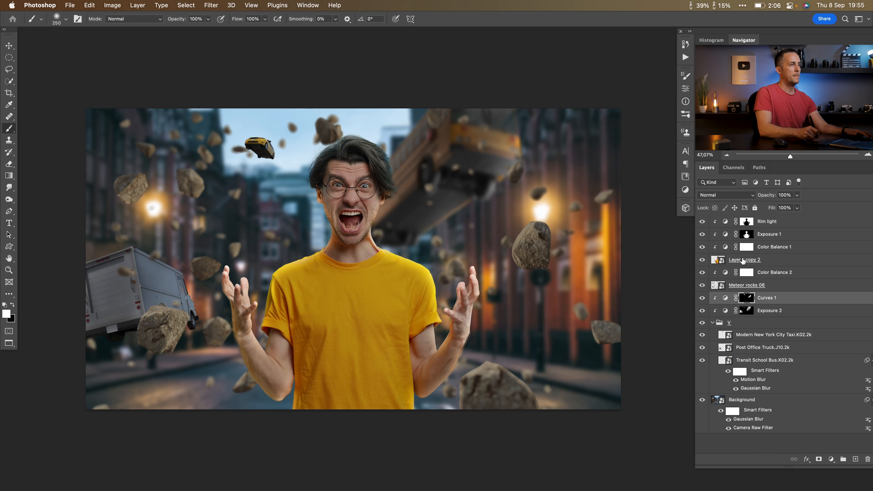
alt+click(750, 301)
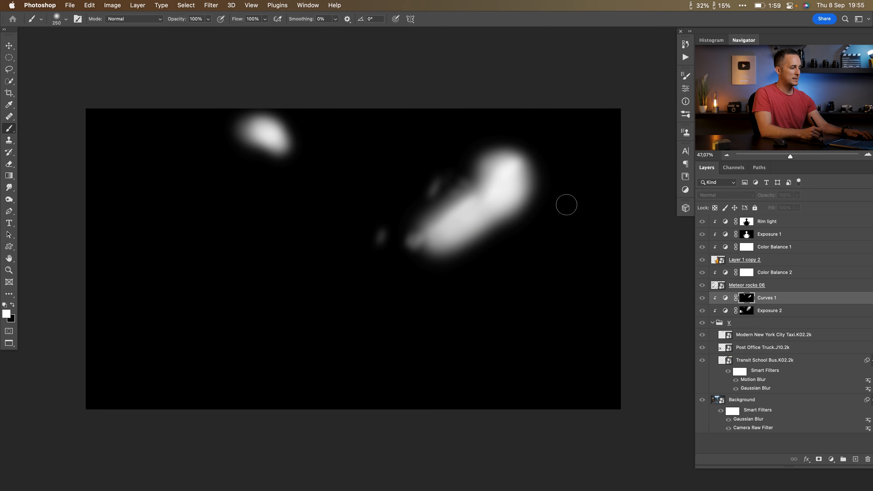
alt+click(751, 298)
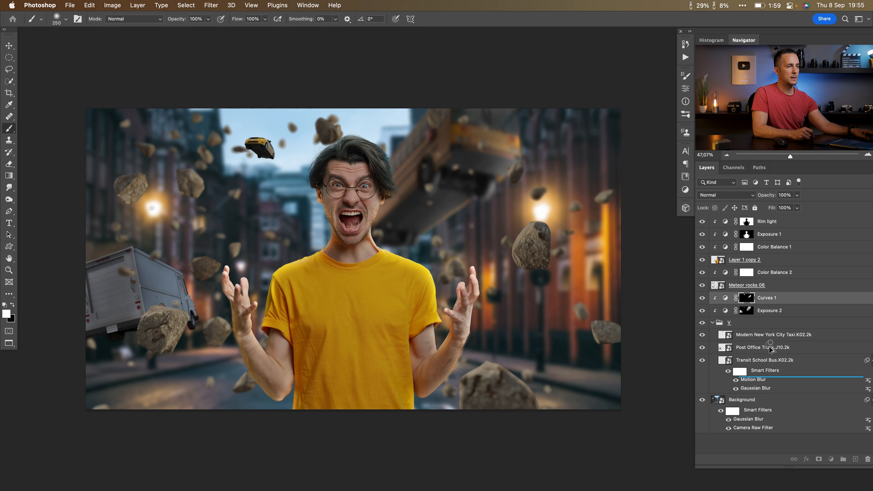
Step: Copy the bus's smart filters to the Post Office Truck layer, collapse the bus's filter list and expand the truck's
click(764, 375)
drag(758, 389, 773, 351)
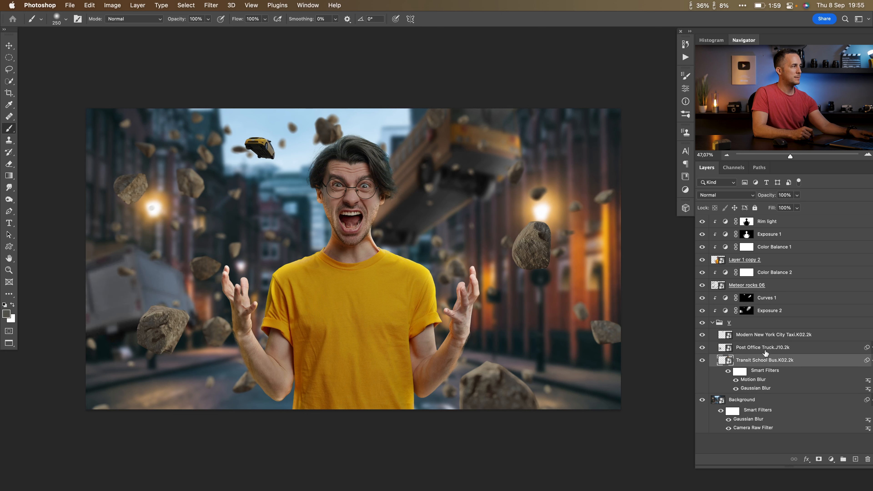
click(871, 361)
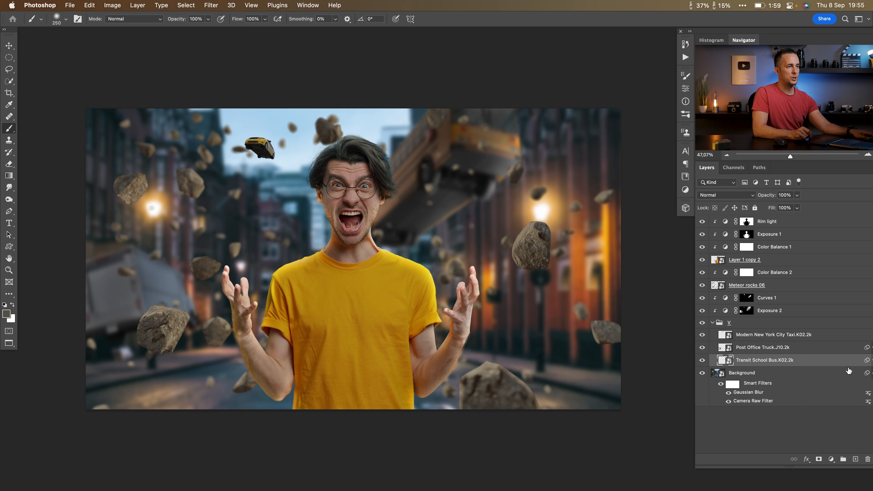
click(872, 348)
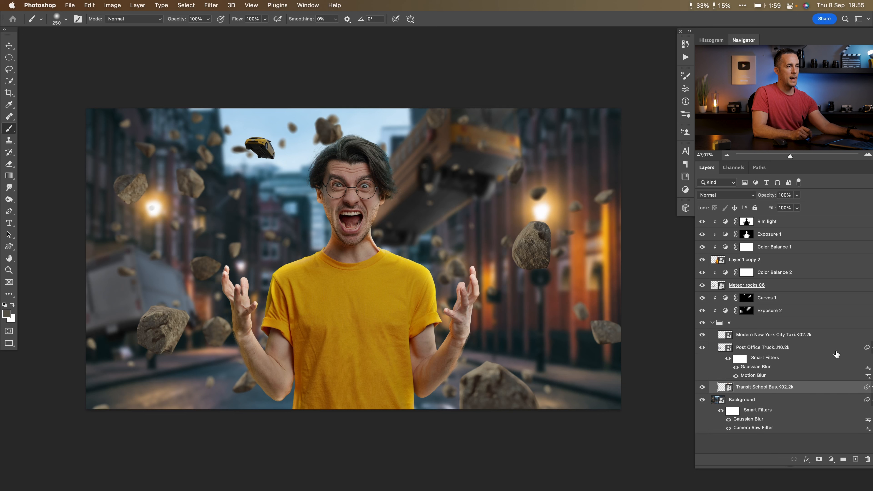
Step: Set the Post Office Truck's Gaussian Blur radius to 12 pixels
double_click(758, 367)
text(12)
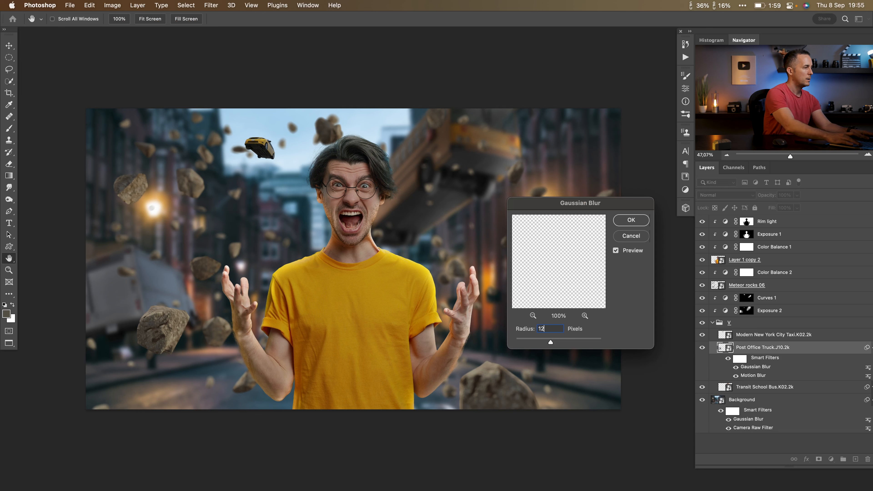
key(Return)
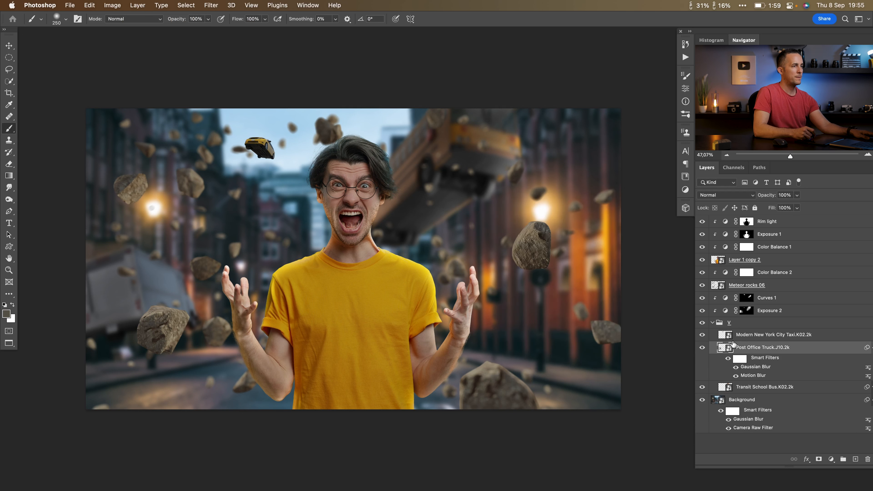
Step: Copy the truck's smart filters to the Modern New York City Taxi layer and fine-tune the taxi's Motion Blur distance
drag(754, 375, 773, 335)
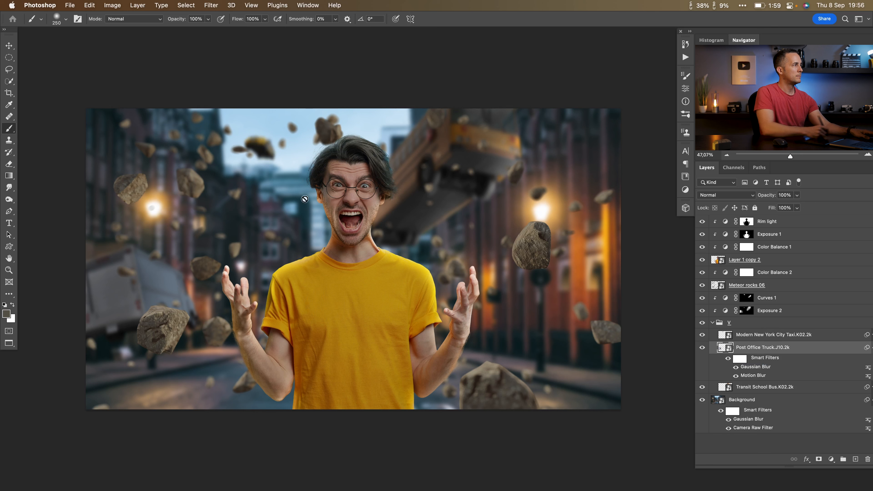
click(871, 336)
double_click(760, 363)
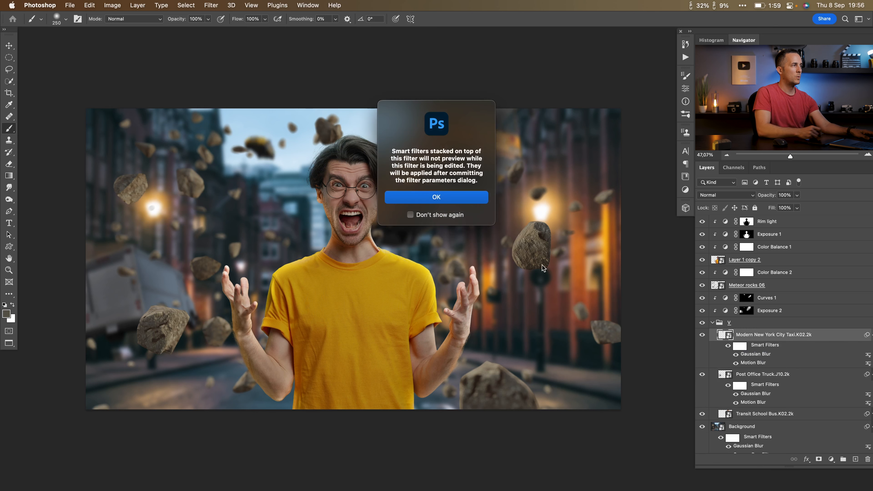
click(486, 205)
drag(694, 400, 696, 401)
click(785, 255)
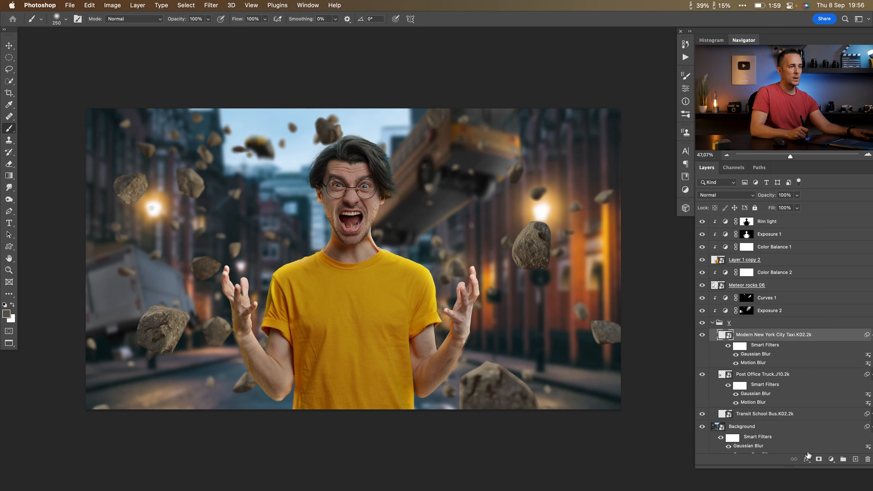
Step: Add a Color Balance adjustment clipped to the taxi, with midtones at Cyan–Red -28 and Yellow–Blue +31
click(832, 459)
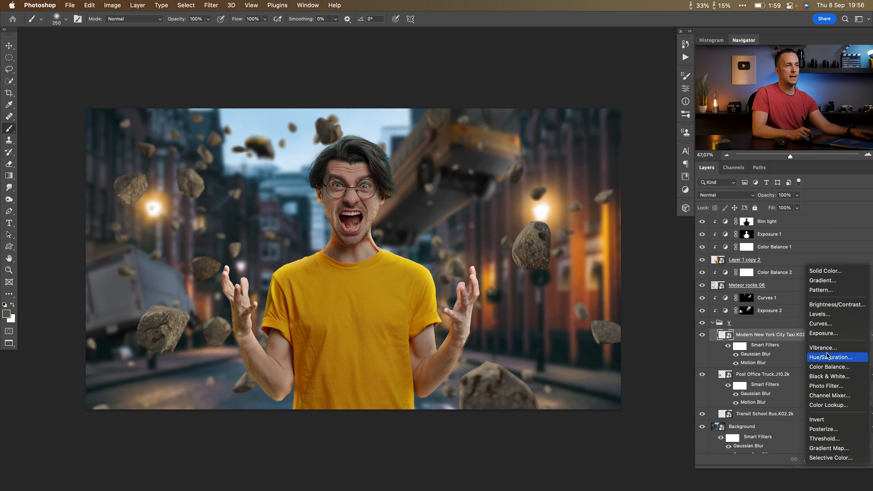
click(827, 367)
click(608, 251)
drag(593, 123, 580, 122)
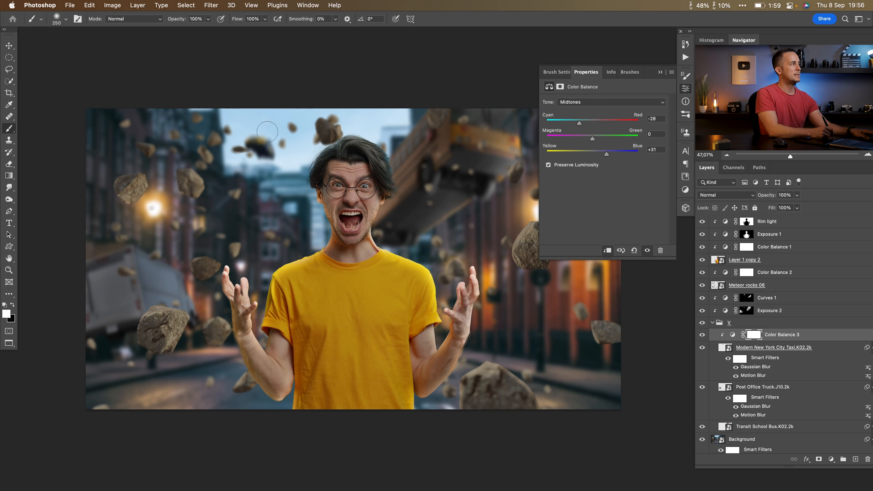
click(660, 72)
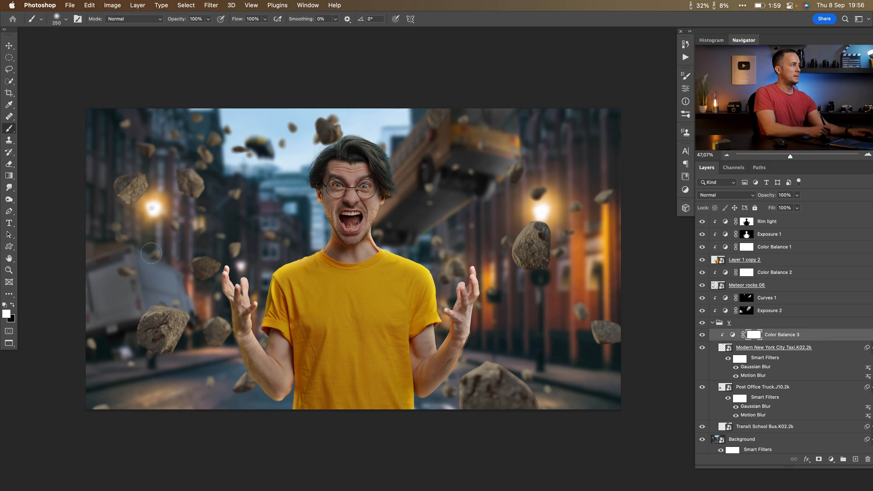
Step: Add a Color Balance adjustment clipped to the Post Office Truck, with midtones at Yellow–Blue -22 and Cyan–Red shifted toward red
click(729, 391)
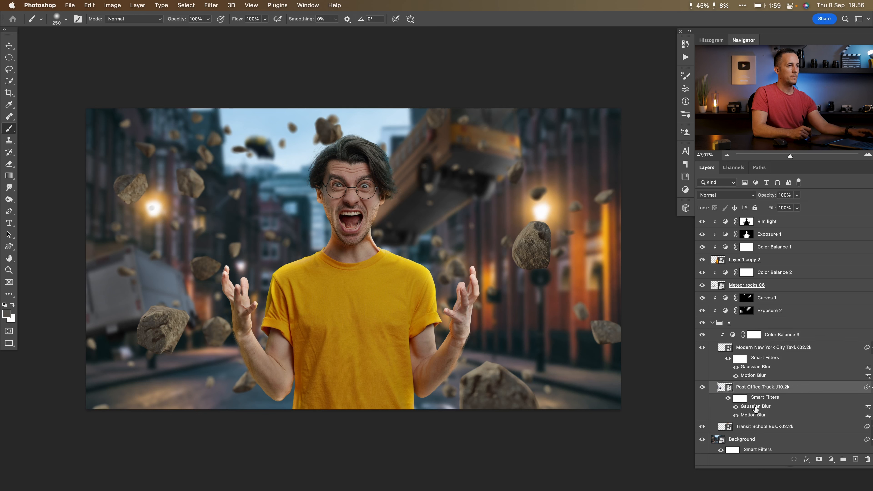
click(831, 459)
click(821, 367)
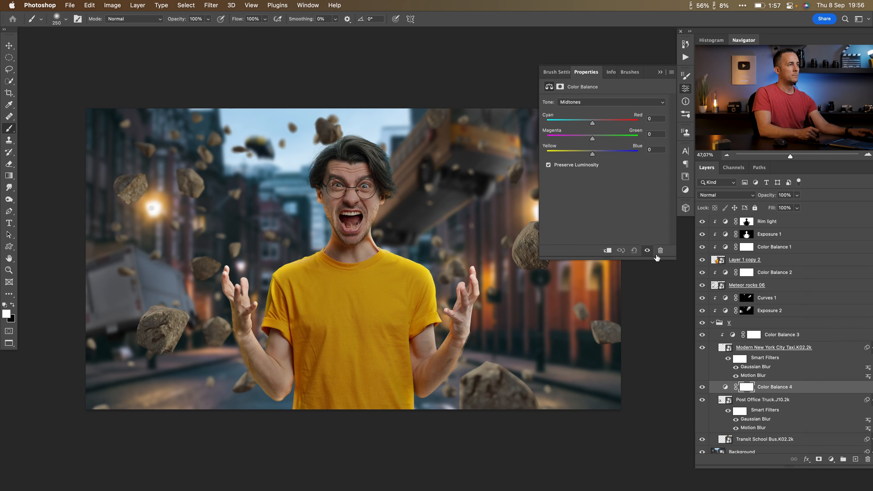
click(607, 250)
drag(593, 155, 583, 156)
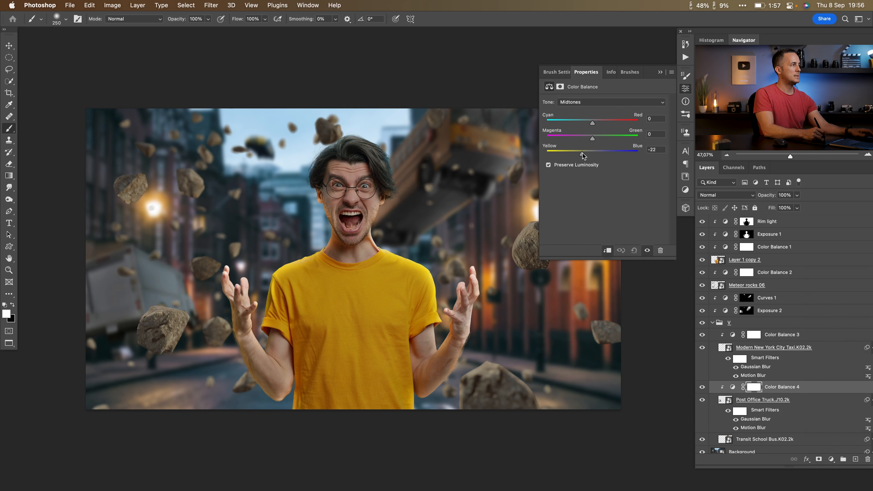
drag(594, 124, 607, 125)
Step: Set the truck's Color Balance highlights to Cyan–Red +6, Magenta–Green -10 and Yellow–Blue -19
click(602, 103)
click(600, 110)
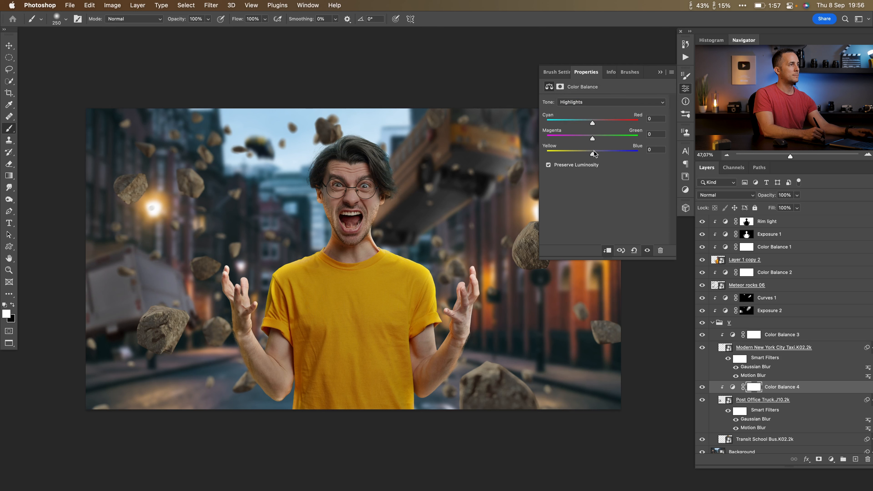
drag(594, 123, 596, 124)
mouse_move(592, 155)
mouse_down()
mouse_move(576, 154)
mouse_move(587, 155)
mouse_move(588, 139)
mouse_up()
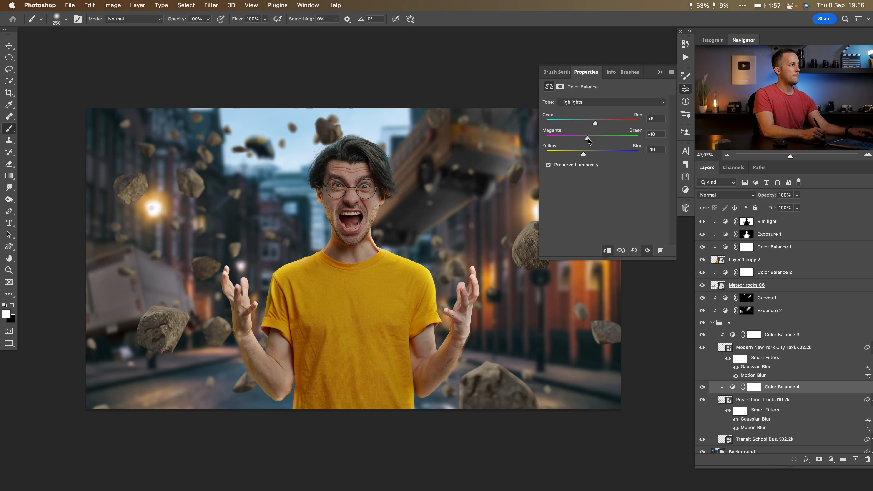
click(659, 72)
Step: Lower the opacity of the truck's Color Balance adjustment to 79%
drag(437, 236, 407, 237)
drag(427, 262, 395, 259)
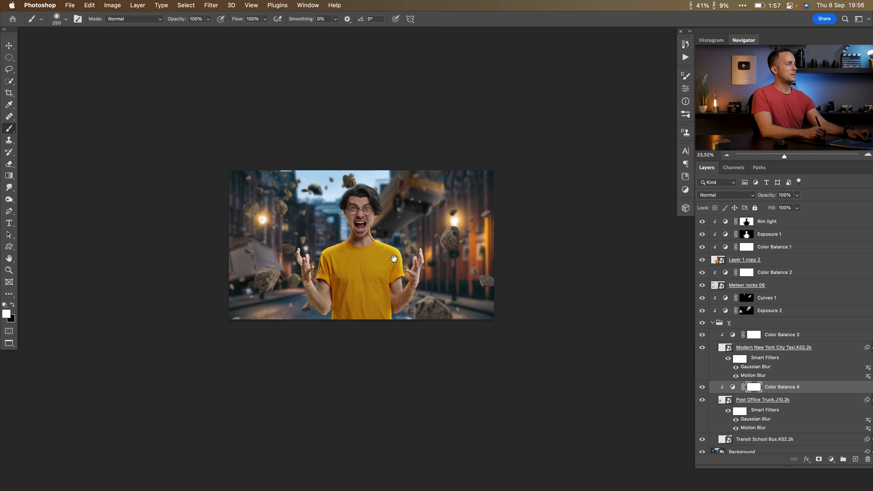
scroll(381, 251, up, 3)
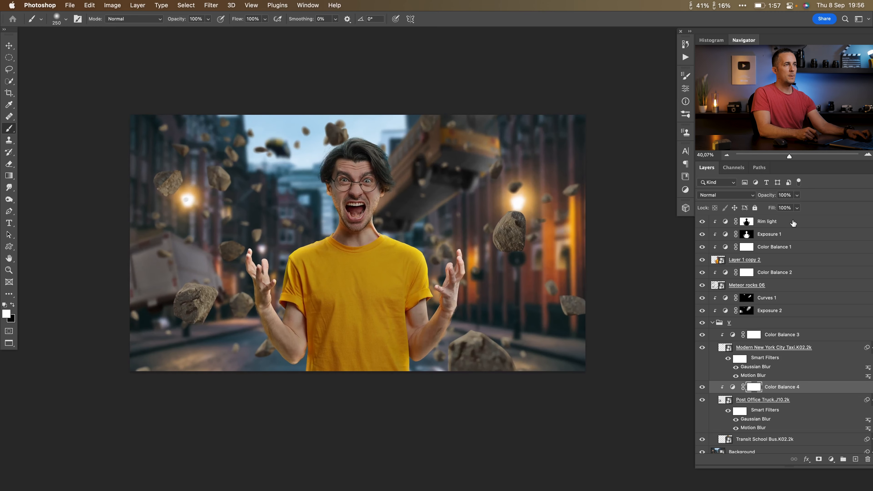
drag(771, 198, 762, 195)
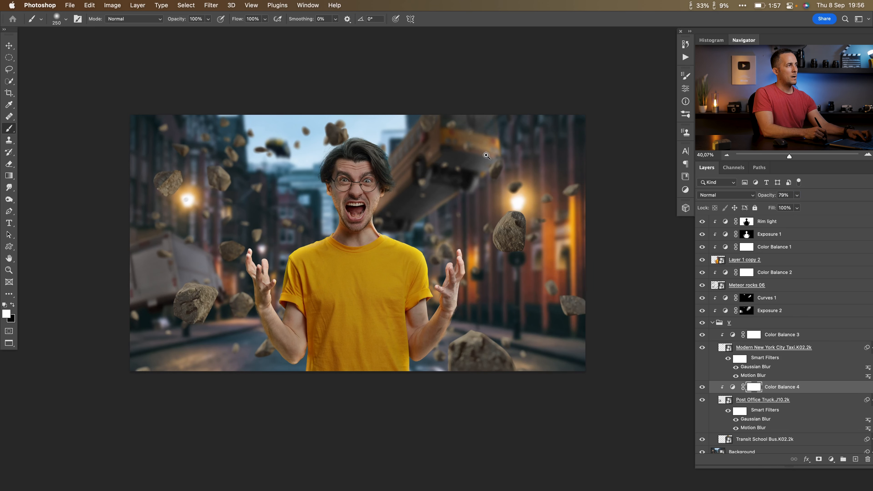
drag(495, 160, 484, 174)
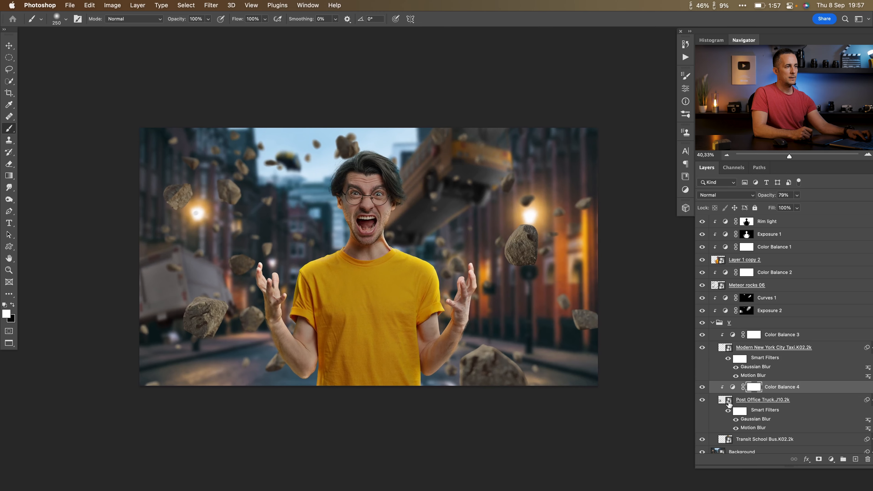
Step: Add a Curves adjustment layer clipped to the Transit School Bus layer
click(724, 437)
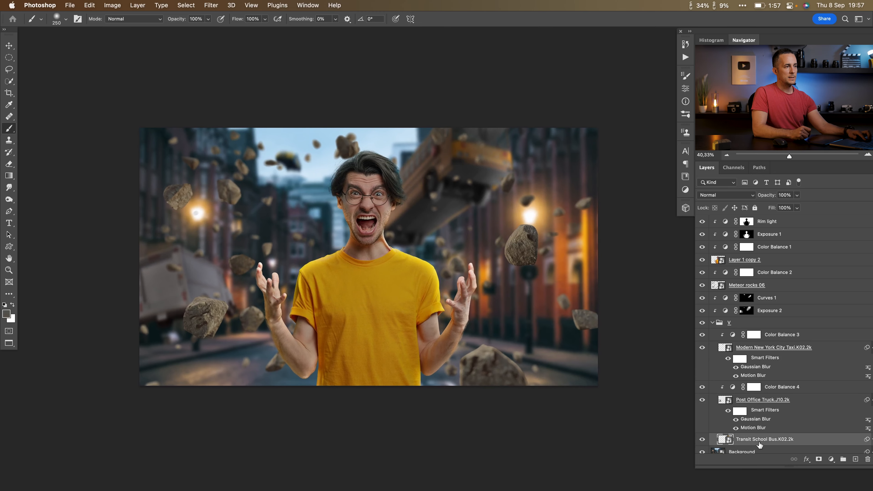
click(830, 461)
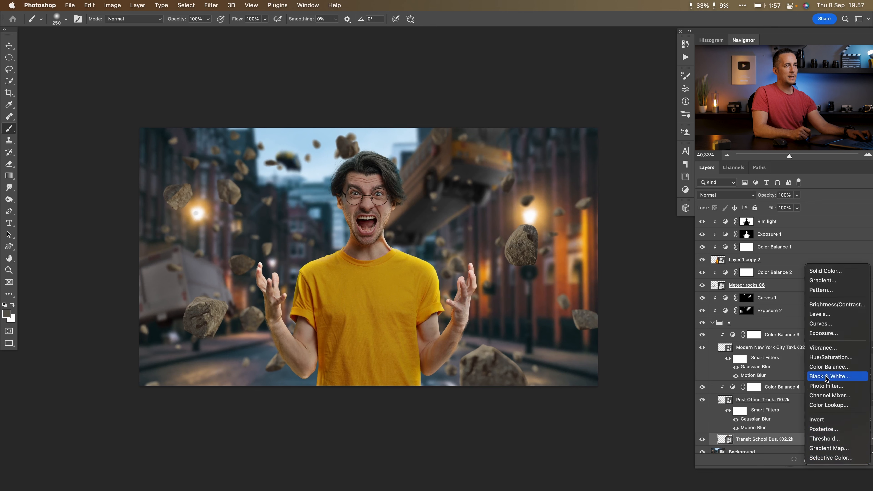
click(828, 324)
click(607, 250)
Step: Anchor the shadows on the bus's curve and raise its highlights with a point near input 171, output 183
click(590, 198)
drag(630, 161, 629, 152)
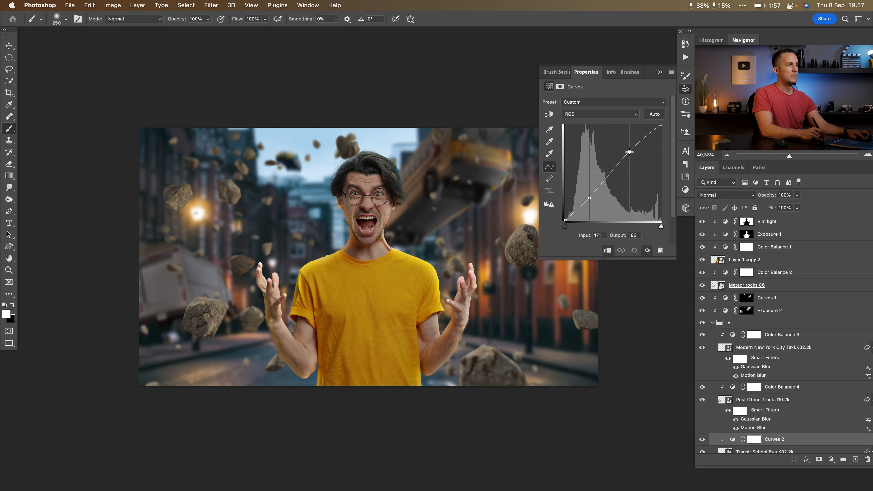
drag(589, 198, 591, 198)
drag(632, 153, 630, 152)
click(661, 72)
drag(474, 219, 454, 188)
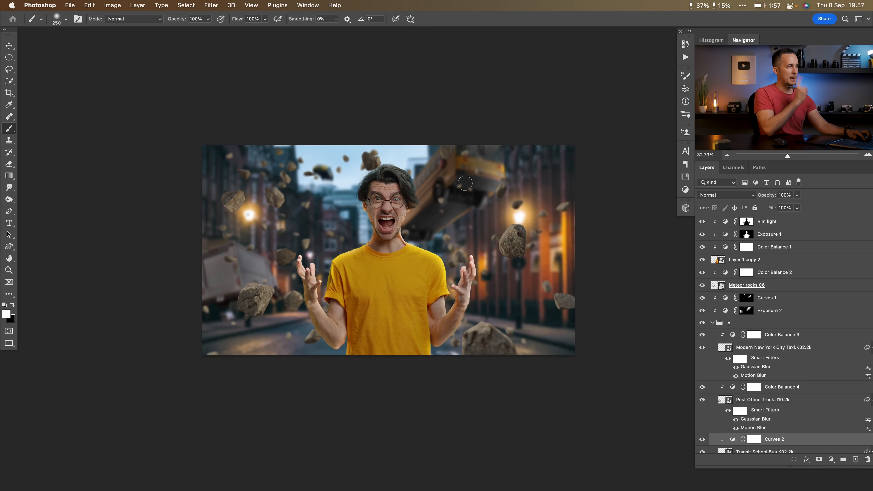
Step: Add a clipped Vibrance adjustment above the bus's Curves, with Vibrance +4 and Saturation +4
click(831, 459)
click(830, 348)
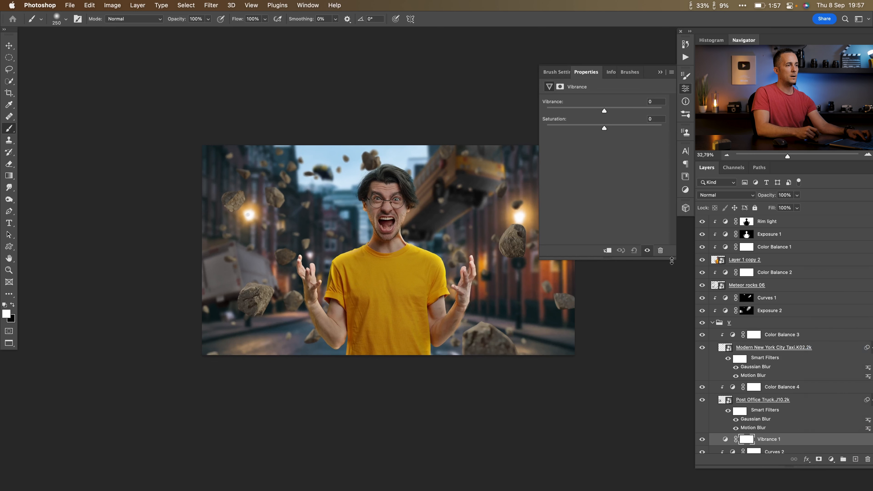
click(606, 251)
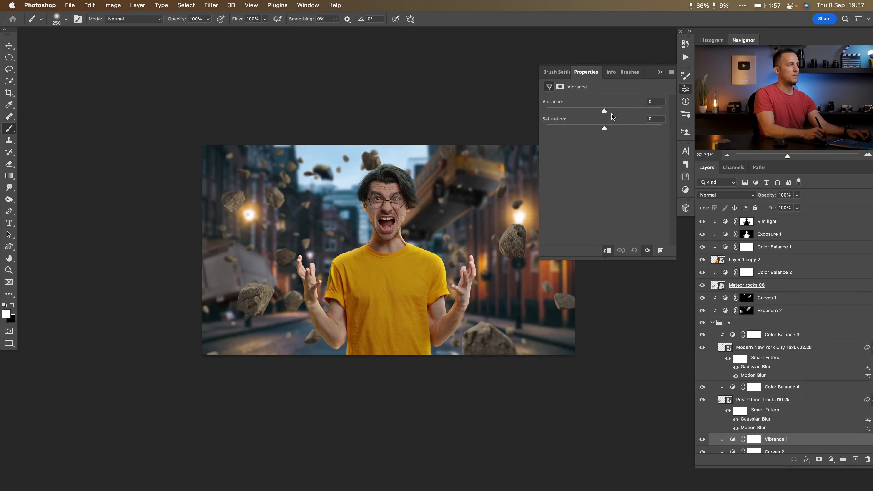
mouse_move(610, 110)
mouse_down()
mouse_move(618, 109)
mouse_move(607, 111)
mouse_up()
drag(606, 125, 606, 127)
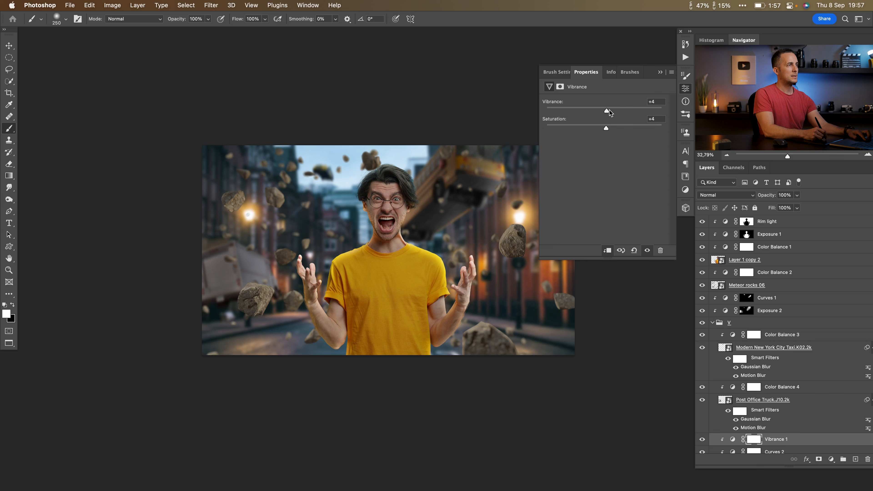
click(660, 73)
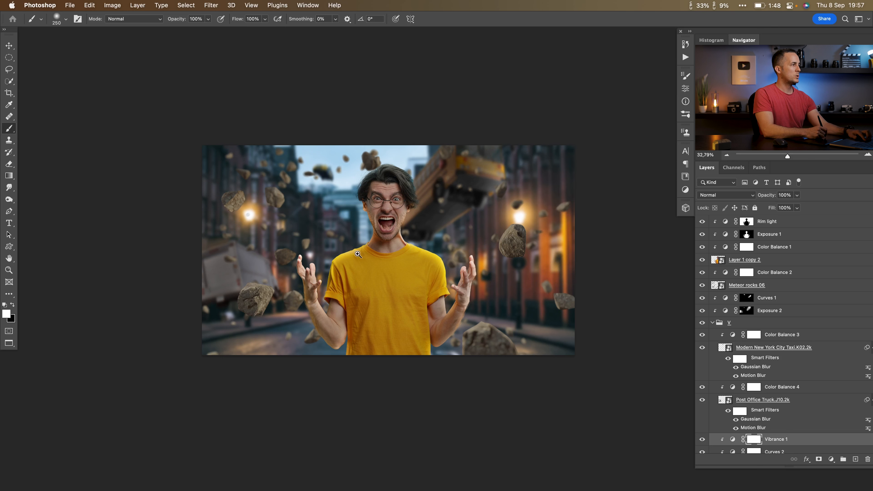
Step: Apply a Motion Blur smart filter to the Meteor rocks 06 layer, with angle -90° and distance about 31 pixels
scroll(357, 254, up, 2)
key(v)
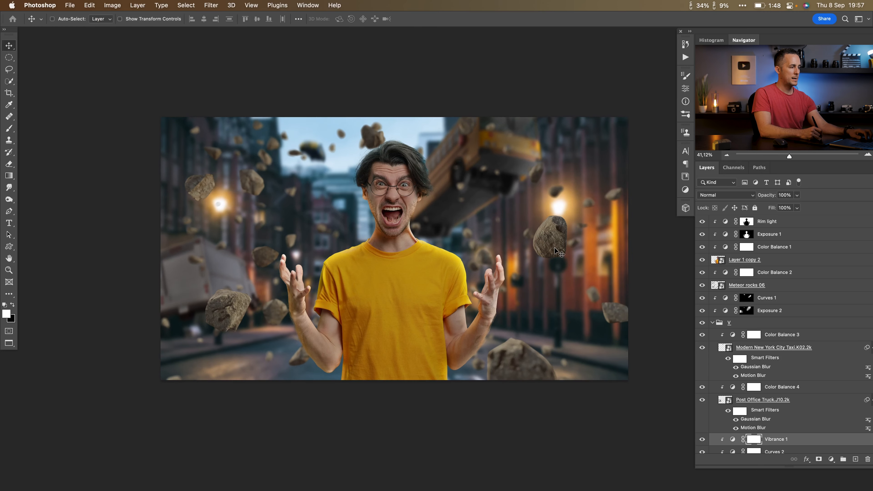
super+click(560, 251)
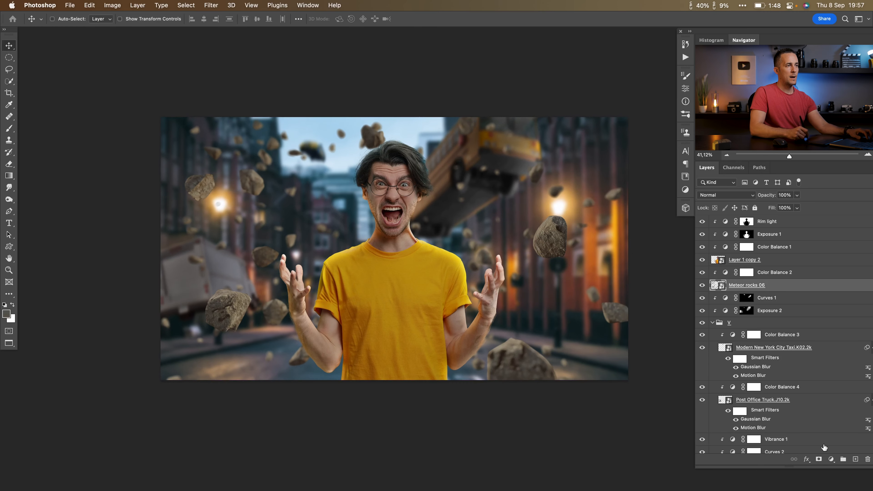
click(831, 460)
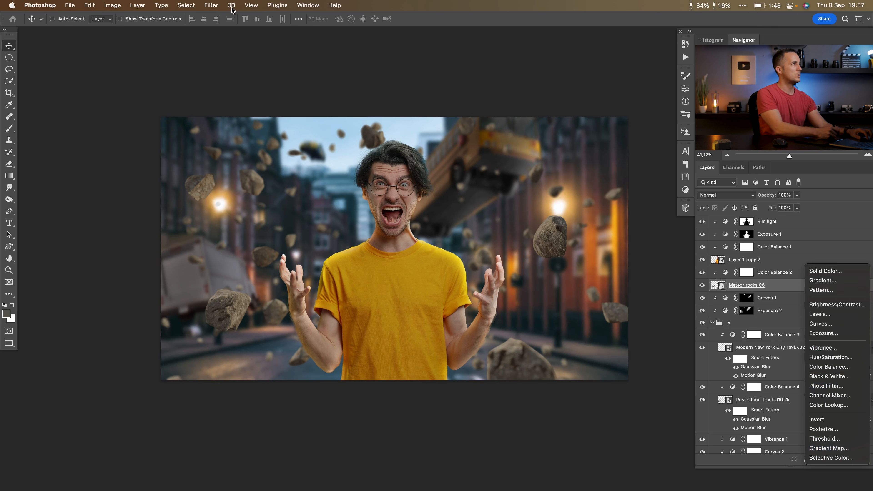
key(Escape)
click(216, 5)
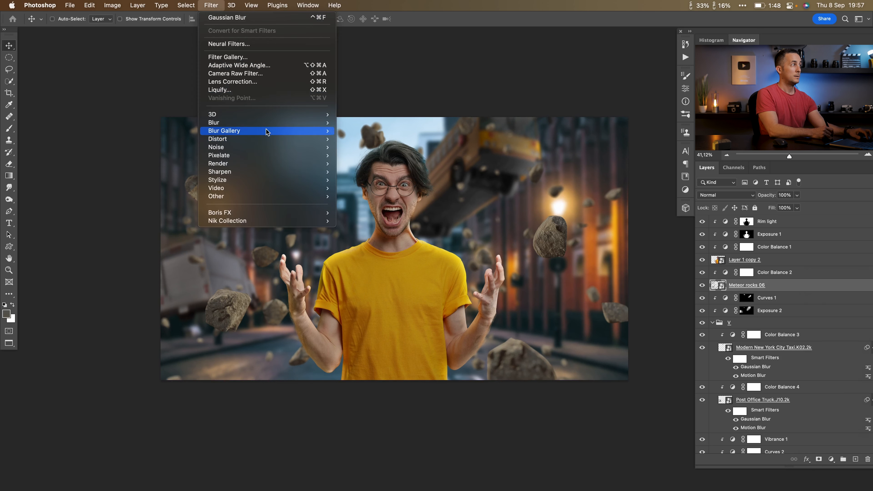
mouse_move(266, 122)
click(376, 173)
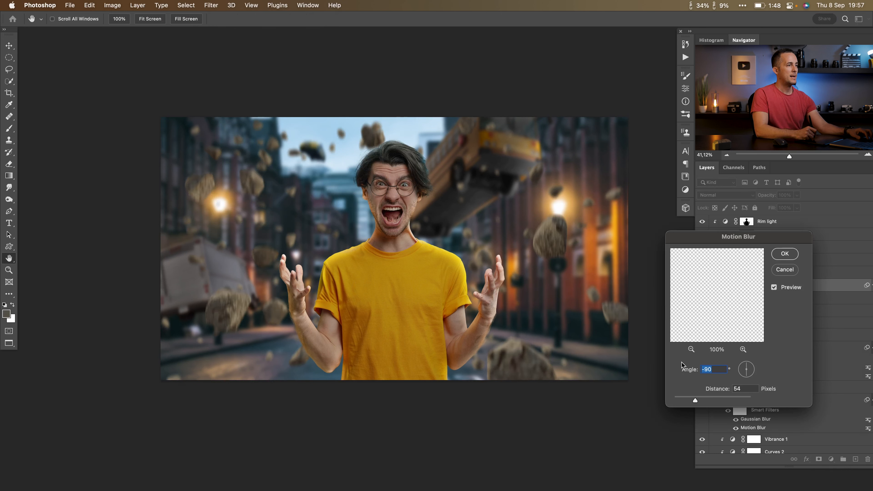
mouse_move(696, 401)
mouse_down()
mouse_move(705, 399)
mouse_move(689, 402)
mouse_up()
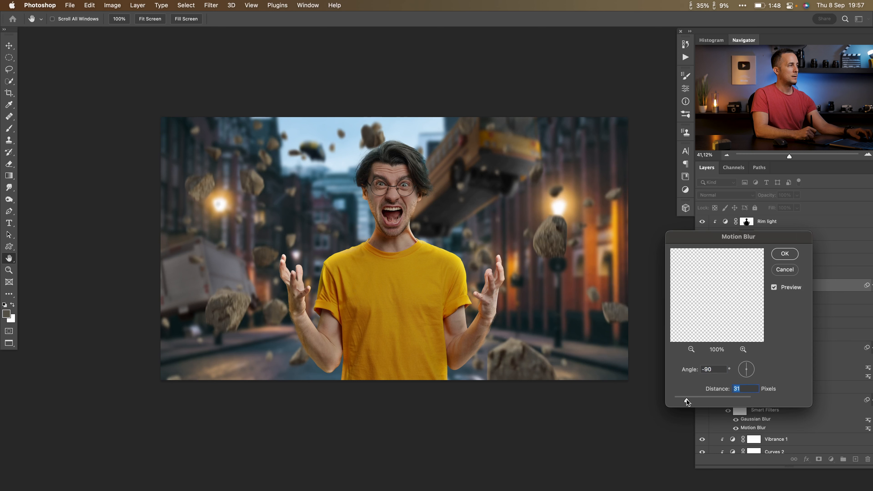
drag(688, 400, 688, 401)
click(786, 257)
Step: Collapse the V group, compare the picture with Exposure 2 hidden and shown, and fine-tune that layer's exposure
drag(475, 247, 423, 255)
super+click(427, 249)
key(super+0)
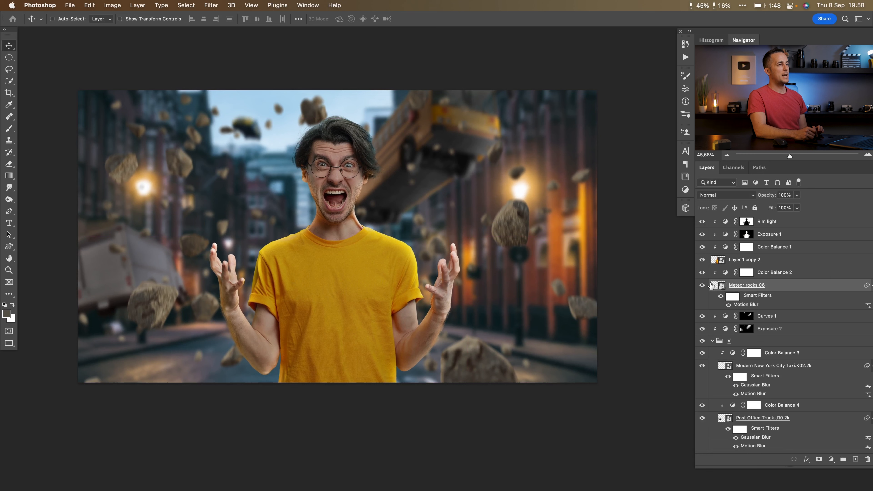
click(712, 341)
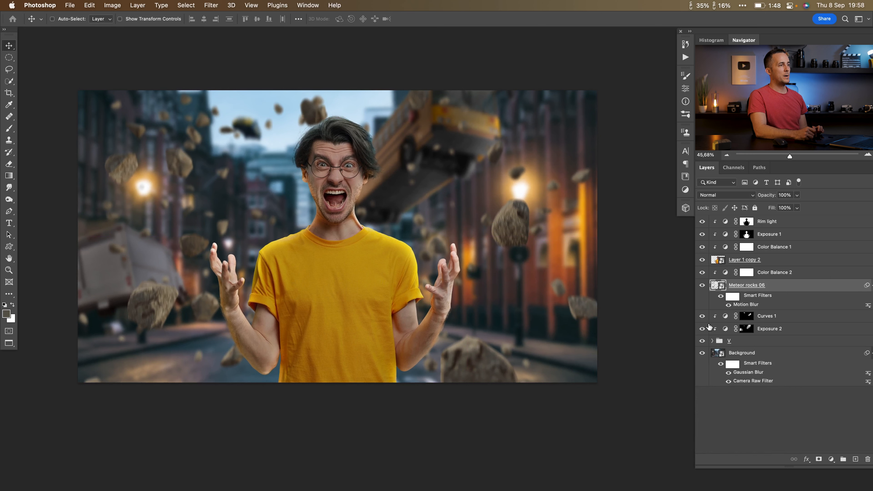
click(702, 329)
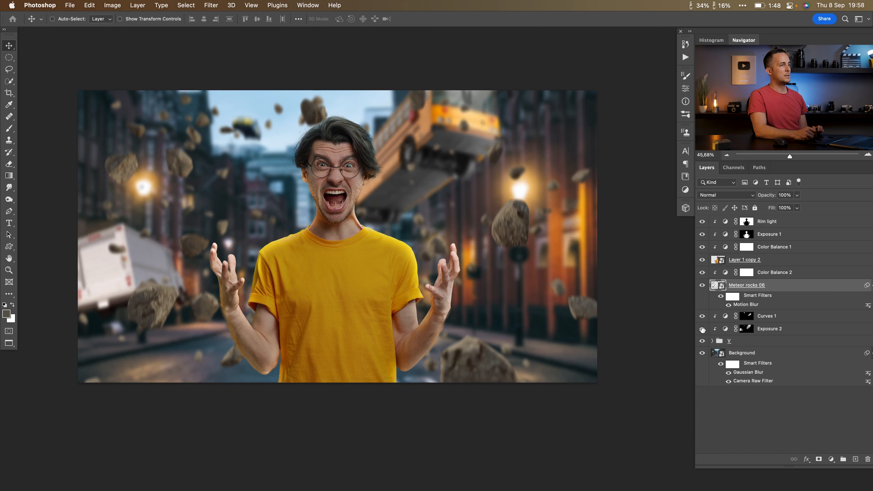
click(703, 329)
double_click(726, 329)
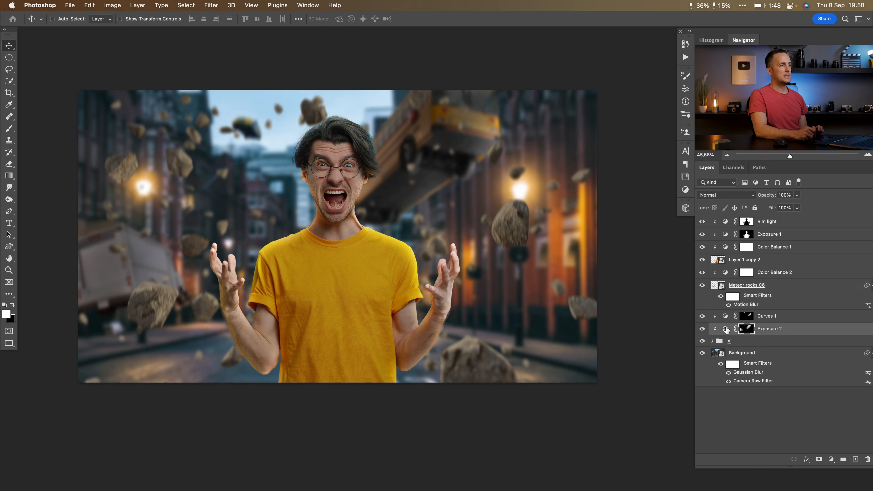
drag(570, 125, 574, 127)
click(660, 71)
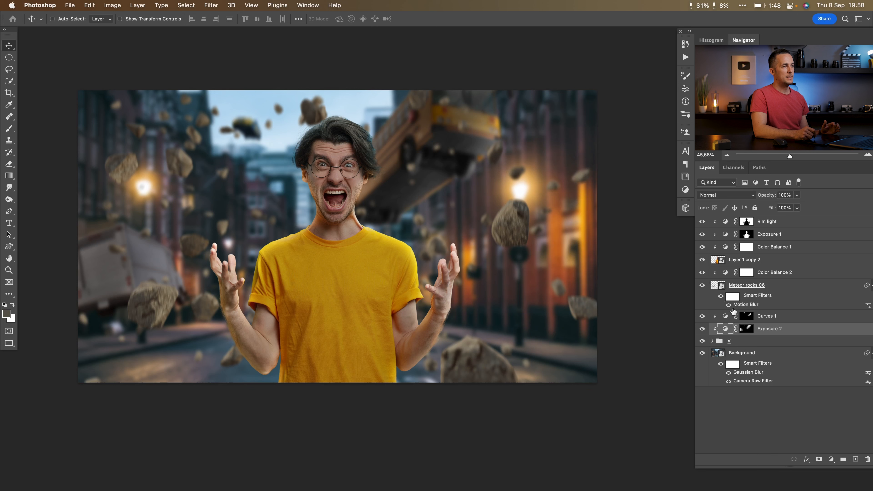
Step: Expand the V group and create a new empty layer directly above Curves 1
click(714, 345)
click(712, 341)
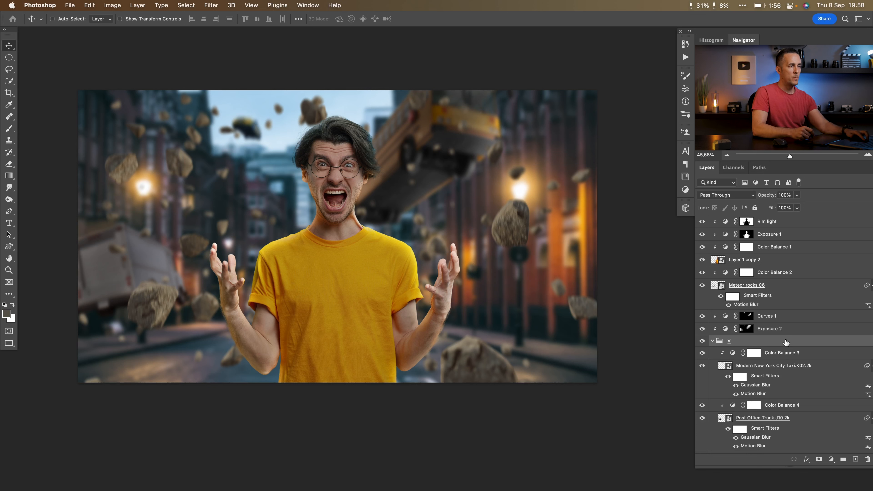
click(745, 315)
click(855, 460)
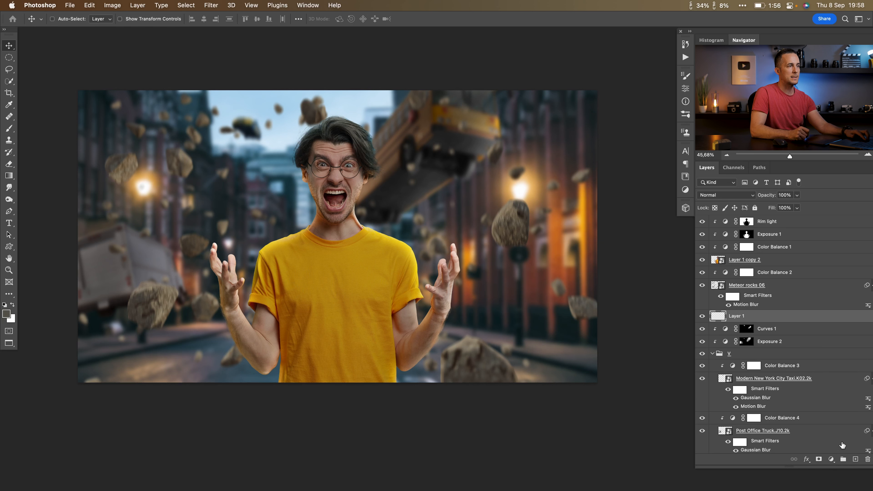
Step: Choose a scattered-particle brush preset for the new layer and sample a paint colour from the large rock at the picture's bottom edge
key(b)
right_click(421, 246)
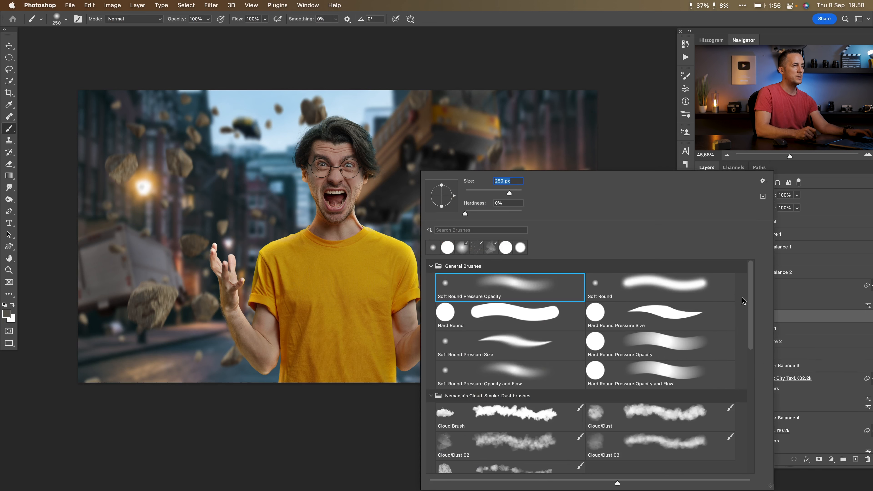
scroll(751, 302, down, 5)
click(485, 359)
drag(182, 341, 217, 367)
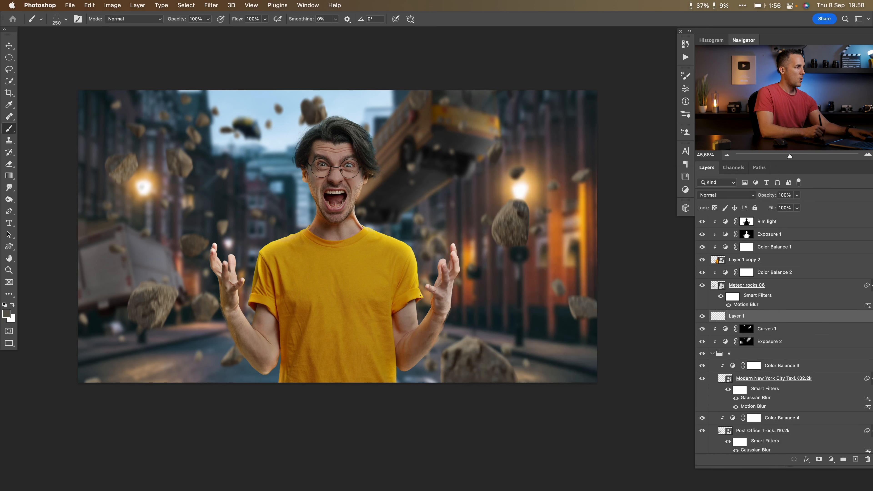
alt+click(481, 348)
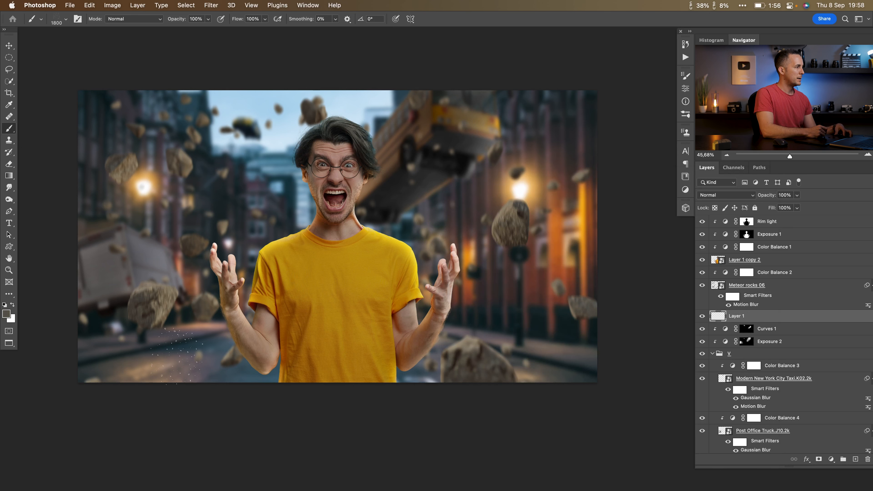
Step: Darken the paint colour to 3c3a34, resize the debris brush to 1900 px and scatter particles over the street on Layer 1
key(bracketleft)
key(bracketleft)
key(bracketleft)
key(bracketleft)
key(bracketleft)
key(bracketleft)
key(bracketleft)
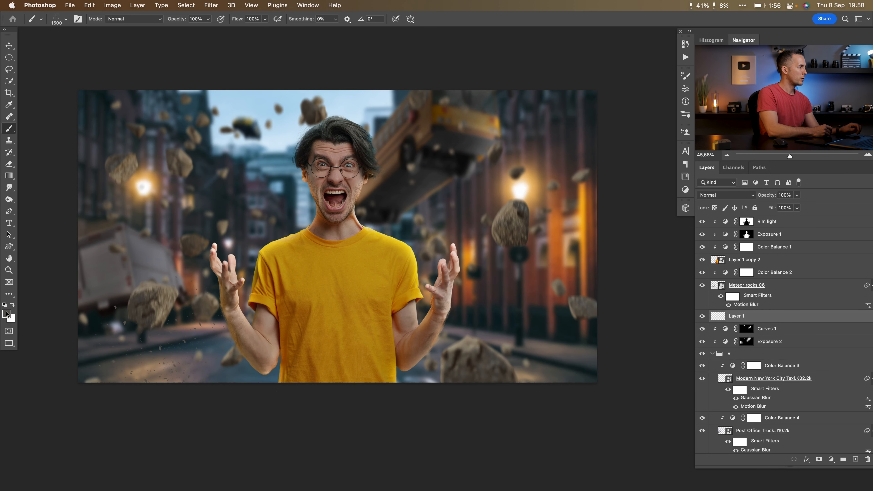
key(i)
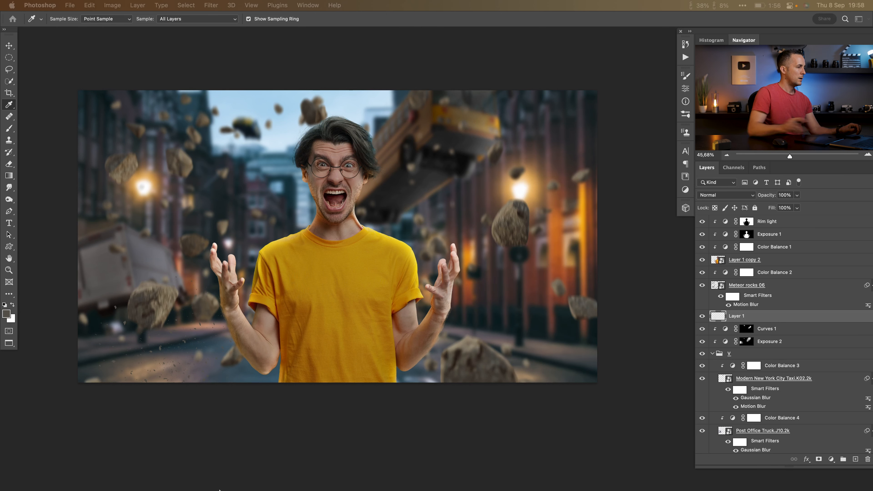
drag(351, 217, 373, 218)
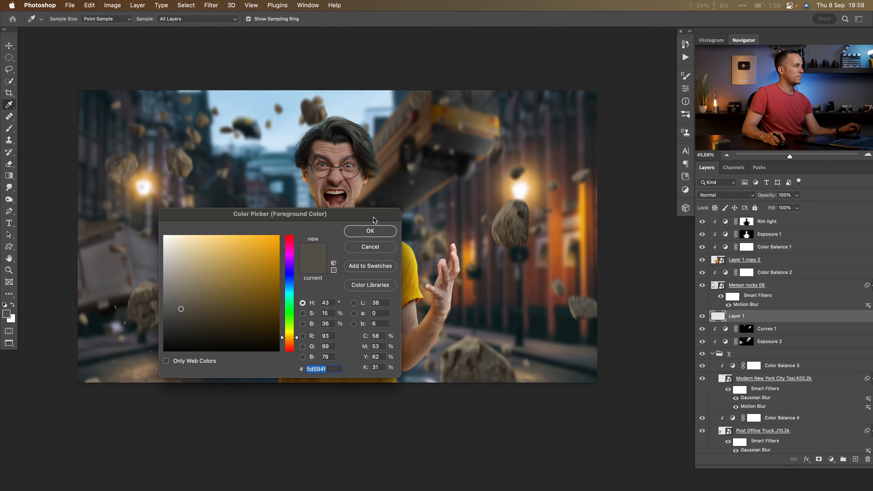
drag(178, 322, 180, 324)
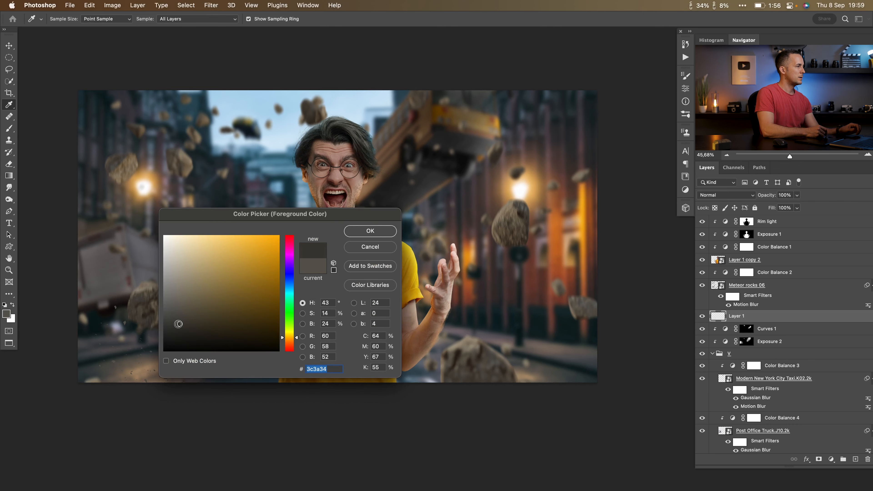
click(370, 231)
key(bracketright)
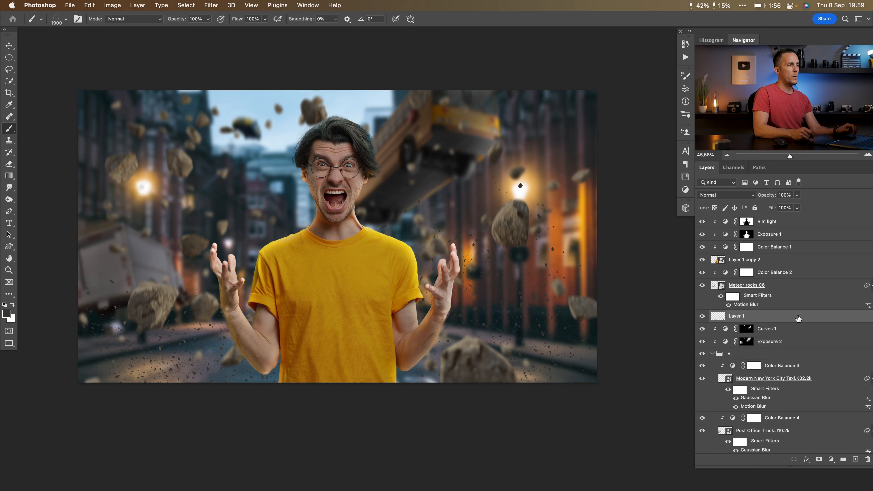
Step: Convert Layer 1 to a smart object and apply Motion Blur with angle -90° and distance 33 pixels
right_click(798, 319)
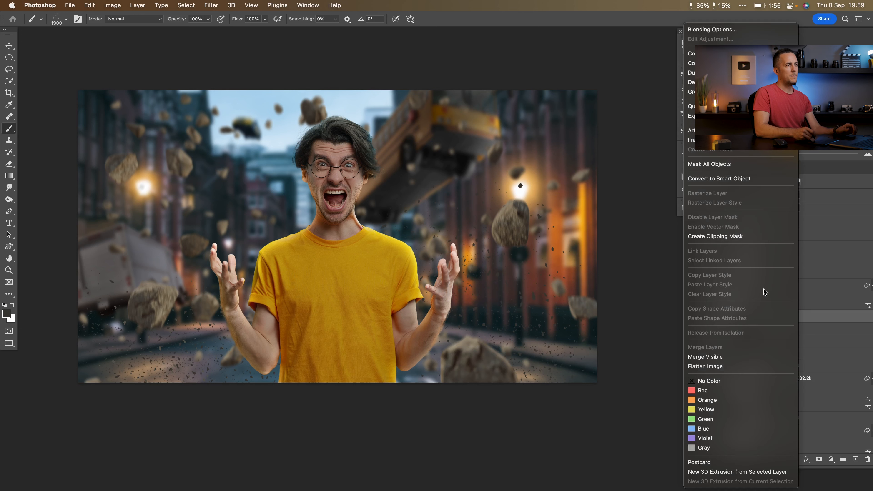
click(735, 180)
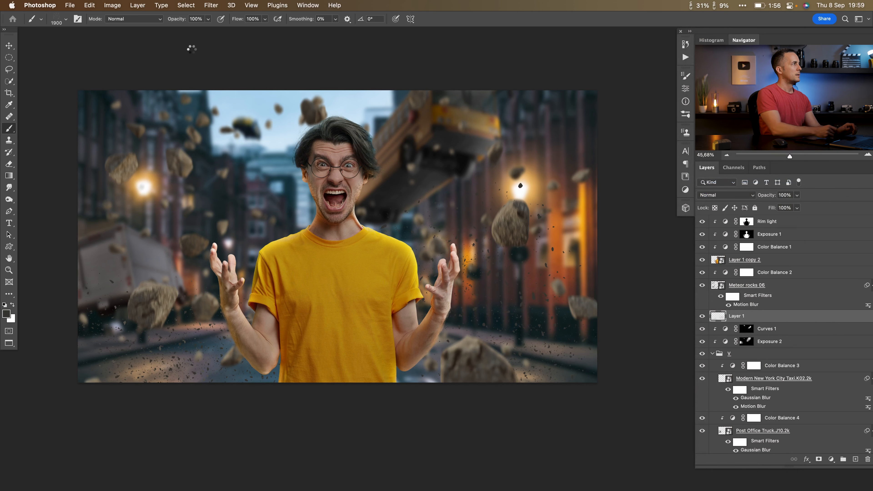
click(210, 5)
mouse_move(249, 123)
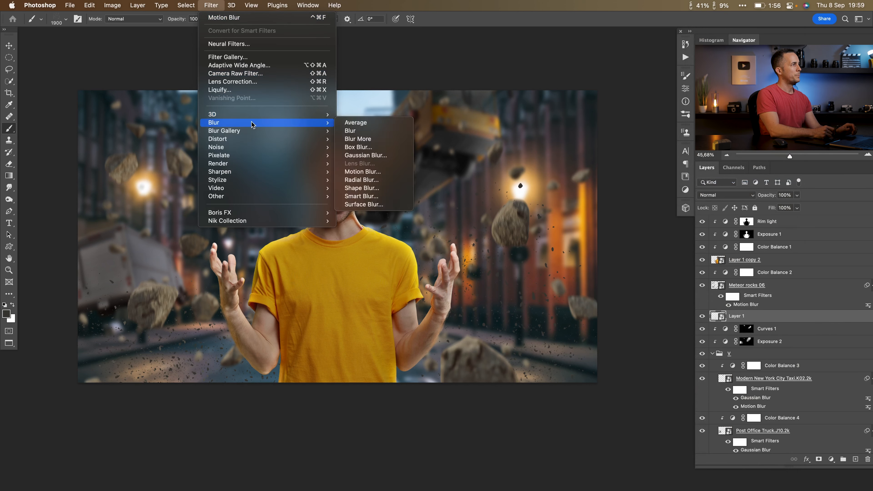
click(381, 172)
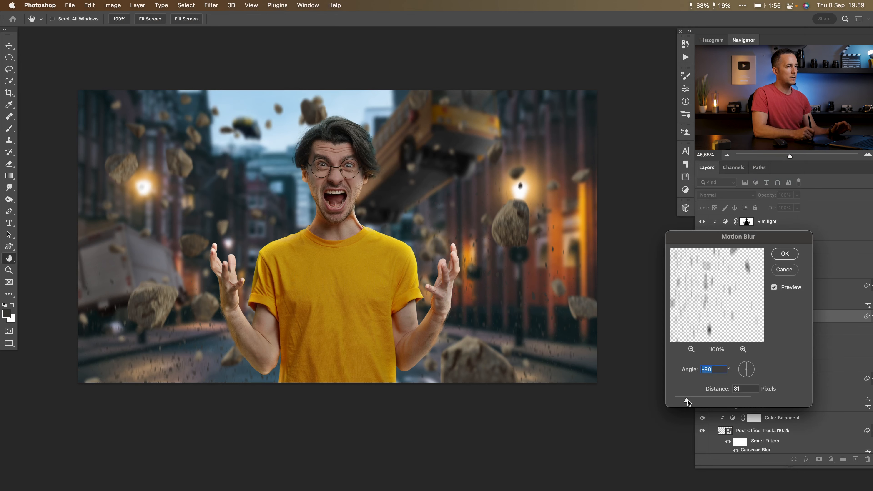
drag(687, 400, 689, 400)
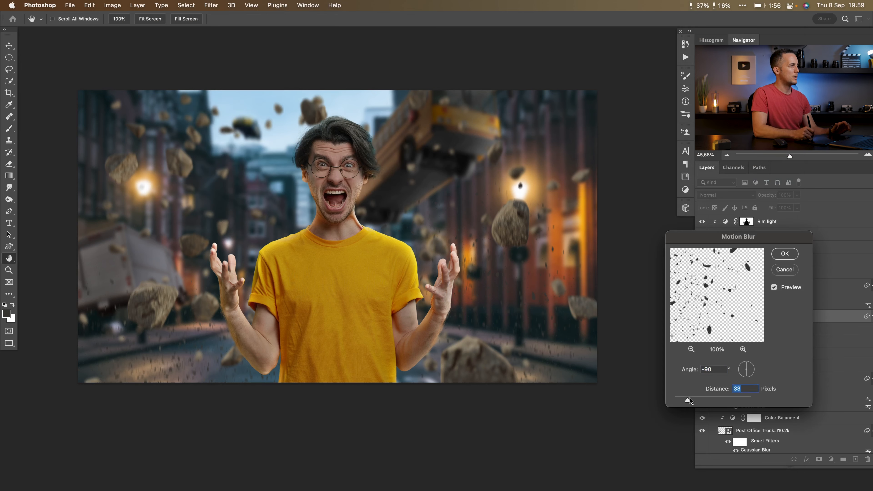
click(783, 254)
Step: Free-transform the blurred debris on Layer 1 so it extends past the picture's left edge
key(ctrl+t)
drag(83, 278, 40, 285)
key(Return)
key(b)
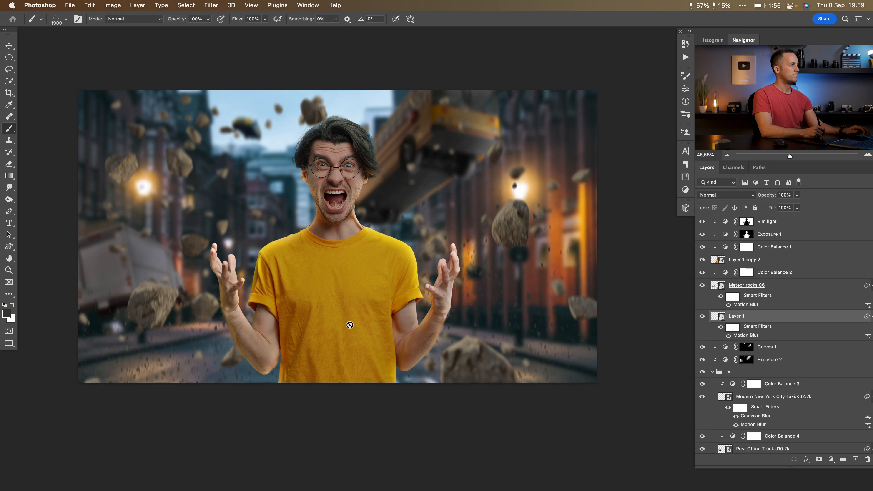
Step: Create a new empty layer between Layer 1 and Curves 1 and name it Smoke
alt+click(855, 461)
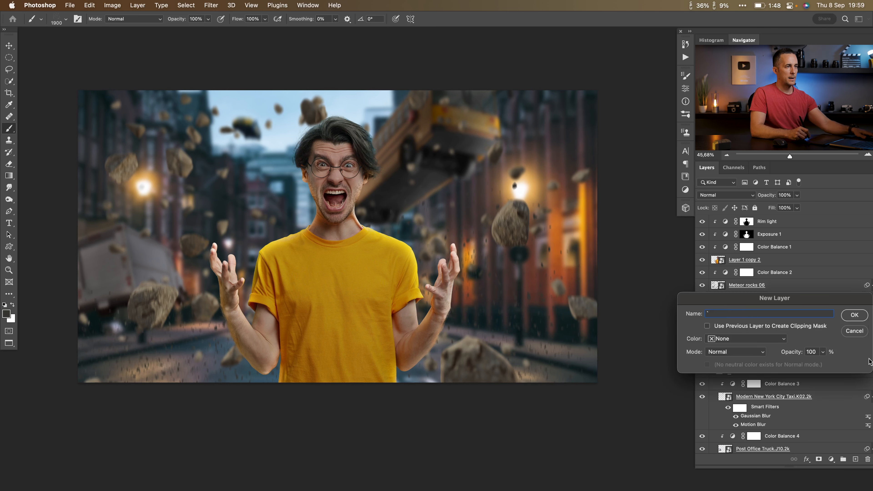
click(859, 346)
click(856, 459)
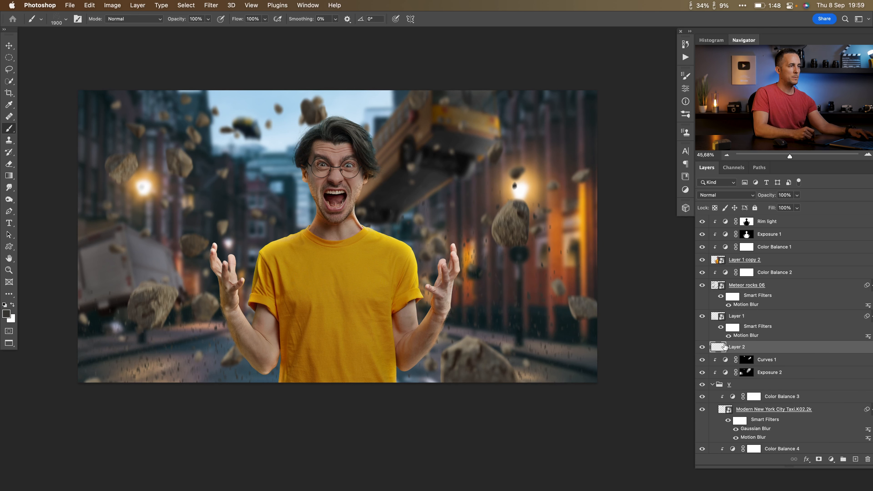
double_click(736, 347)
text(Smoke)
key(Return)
Step: Choose the Cloud/Dust 02 brush at 1300 px and 20% opacity, with white as the foreground colour
right_click(453, 254)
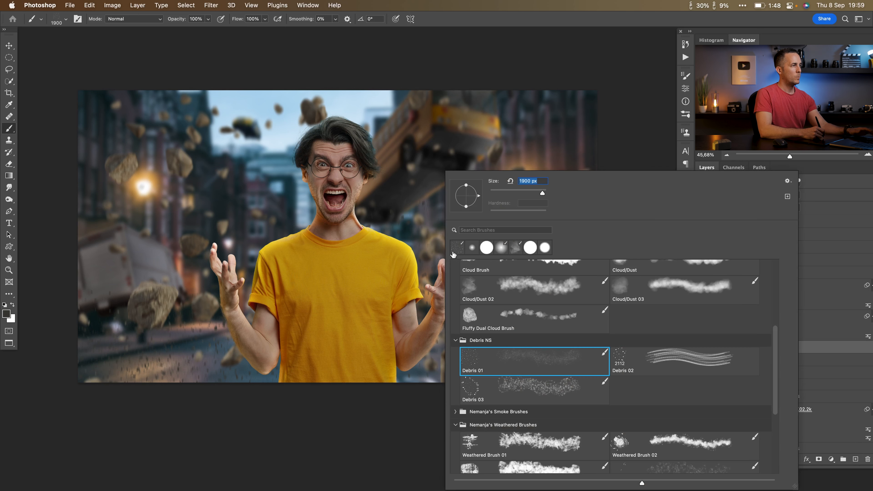
click(546, 289)
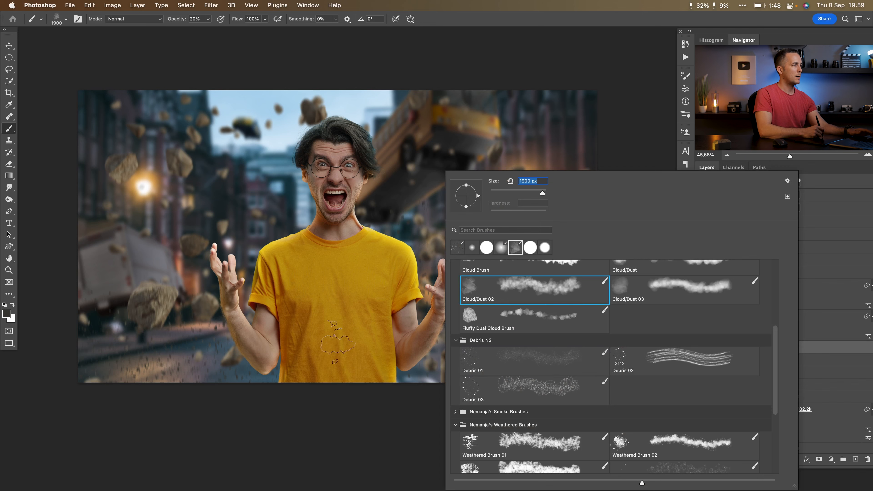
key(Return)
key(2)
key(x)
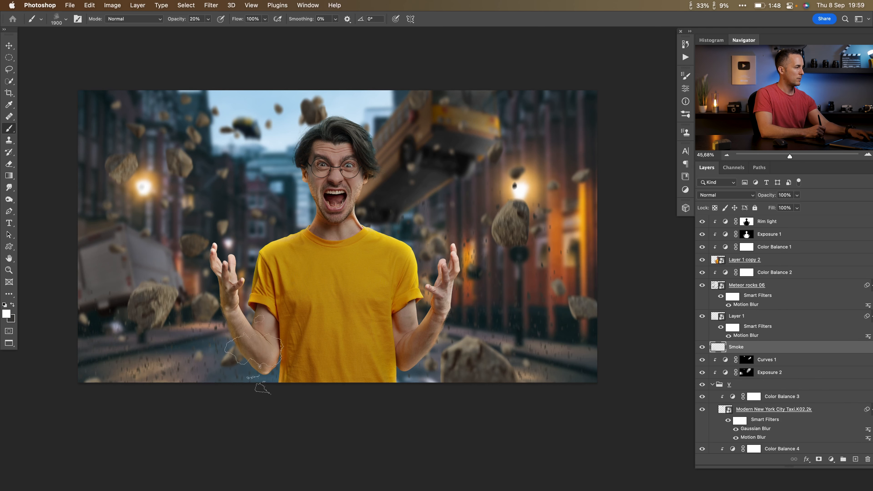
key(bracketleft)
key(bracketleft)
key(bracketleft)
key(bracketleft)
key(bracketleft)
key(bracketleft)
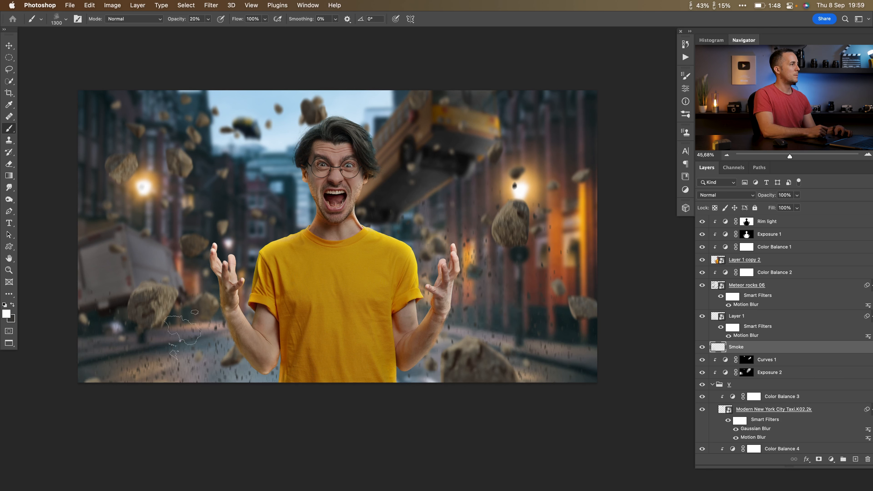
Step: Paint white and dark grey smoke over the street on both sides of the man, plus a 10% opacity tint sampled from his shirt
drag(182, 327, 99, 348)
key(x)
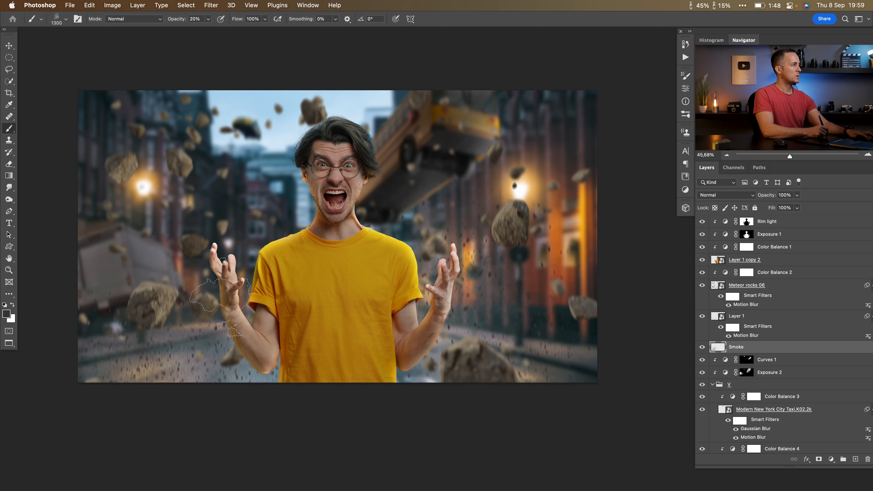
drag(549, 317, 473, 311)
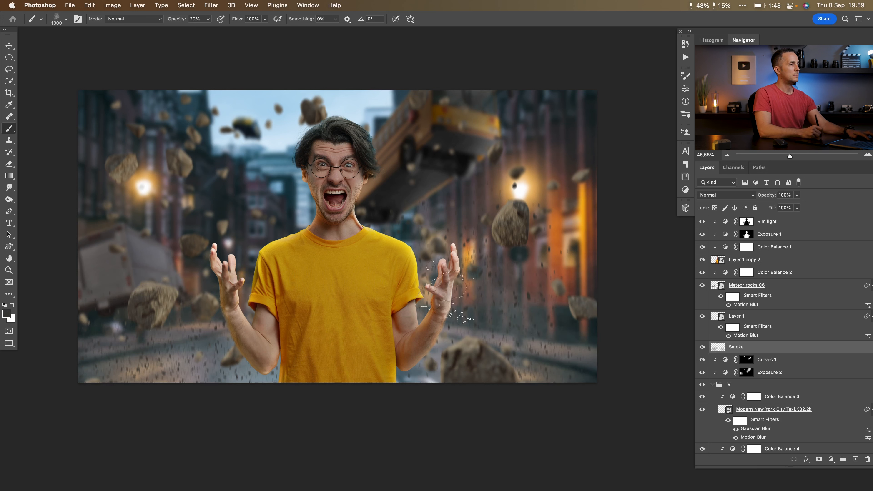
key(x)
mouse_move(192, 254)
mouse_down()
mouse_move(126, 258)
mouse_move(167, 294)
mouse_up()
mouse_move(496, 280)
mouse_down()
mouse_move(447, 261)
mouse_move(488, 234)
mouse_up()
drag(192, 247, 148, 310)
key(x)
drag(197, 262, 160, 313)
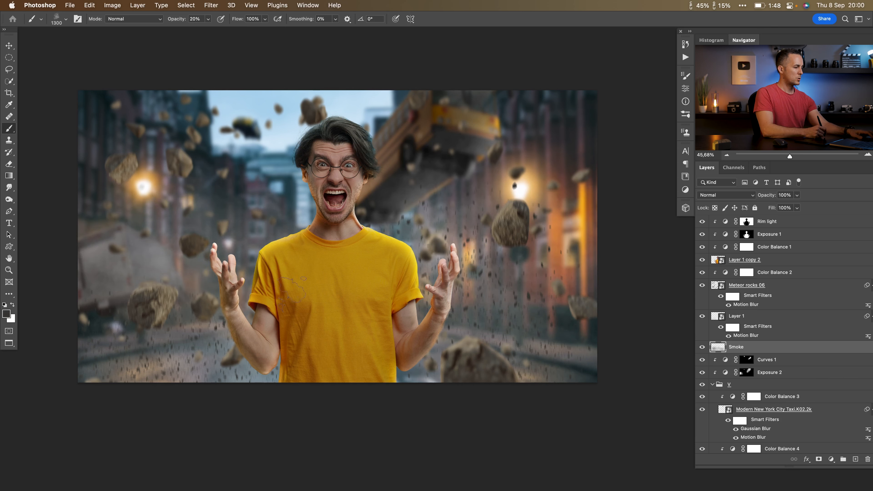
alt+click(299, 296)
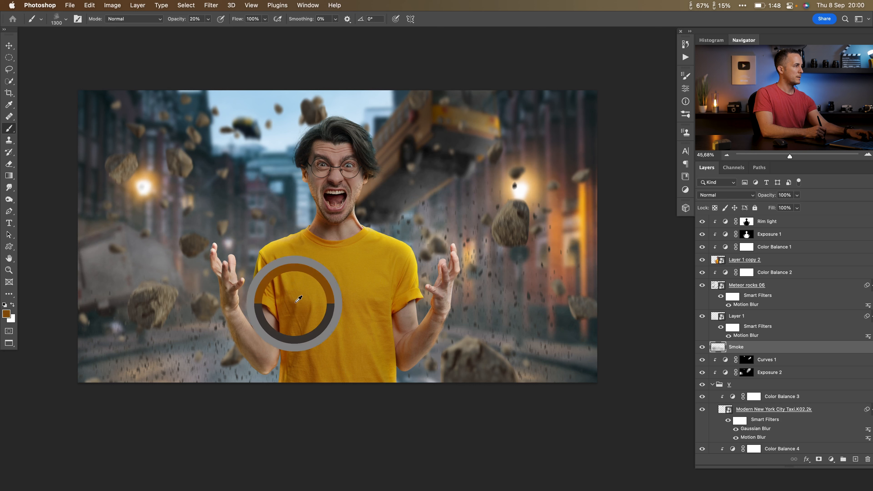
key(1)
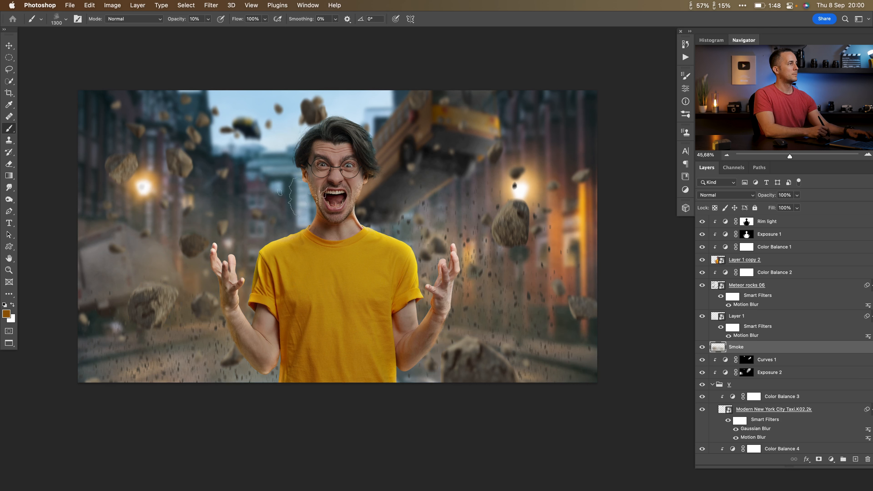
Step: Apply a Gaussian Blur with a 12-pixel radius to the Smoke layer
click(211, 6)
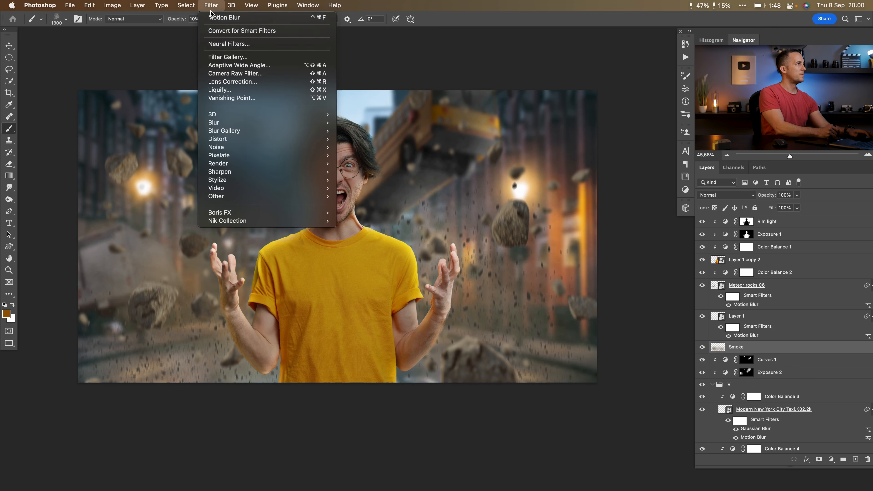
mouse_move(245, 123)
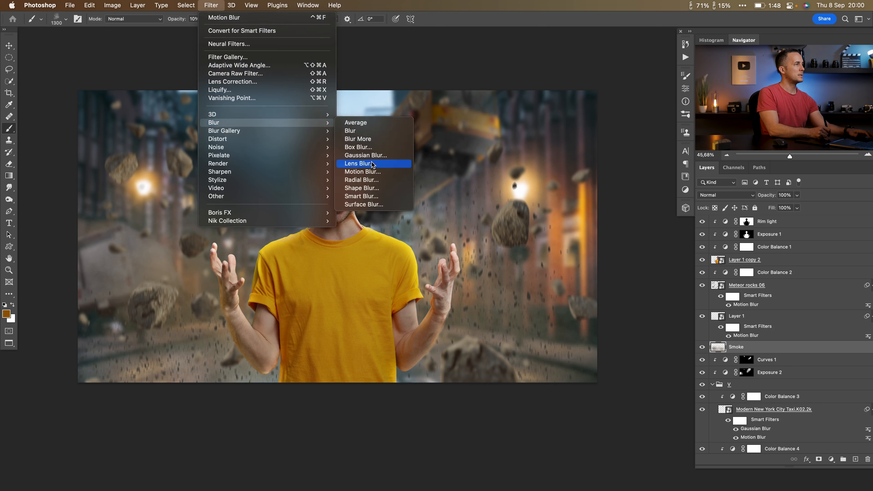
click(391, 156)
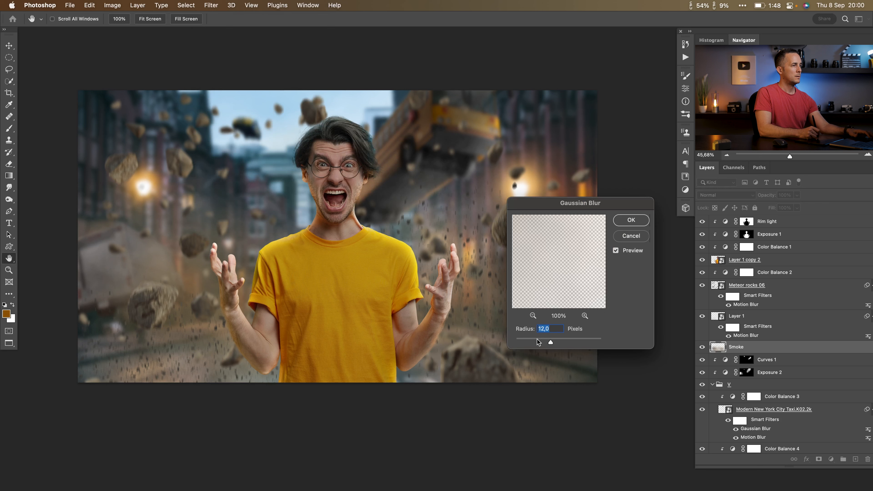
click(631, 220)
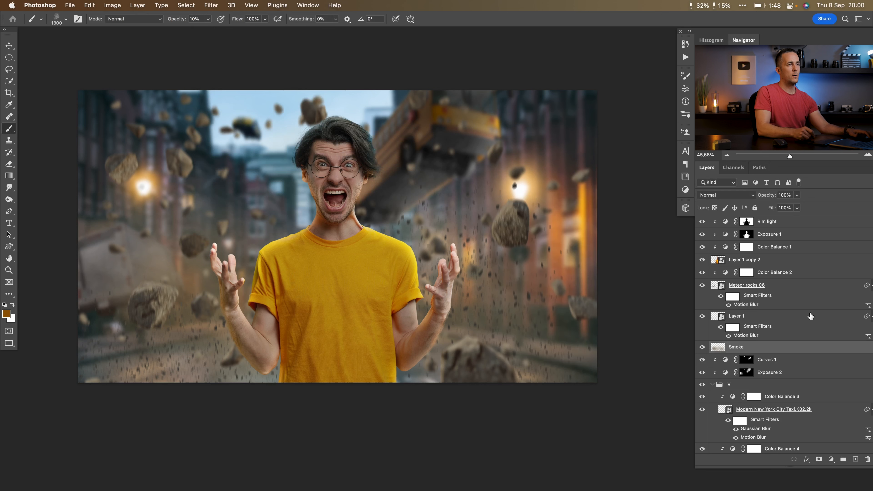
Step: Create a new layer above Rim light and paint faint white and orange-brown smoke over the foreground and the man's lower body
click(725, 225)
click(856, 459)
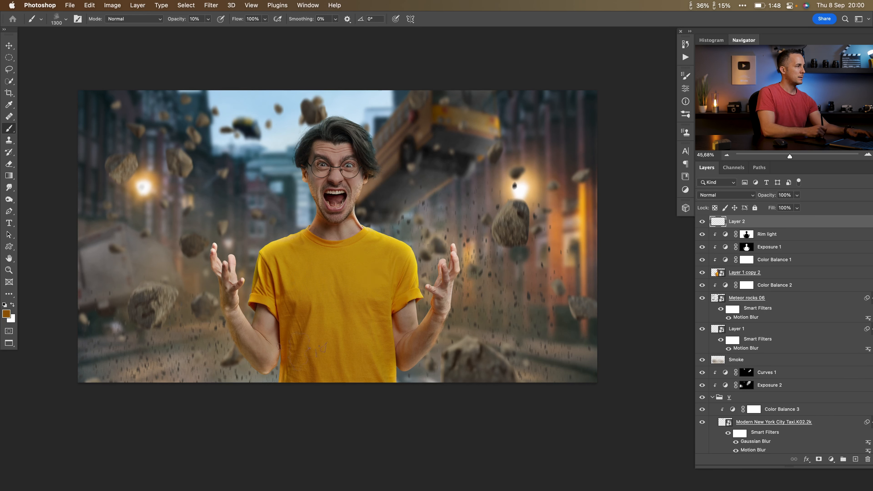
key(x)
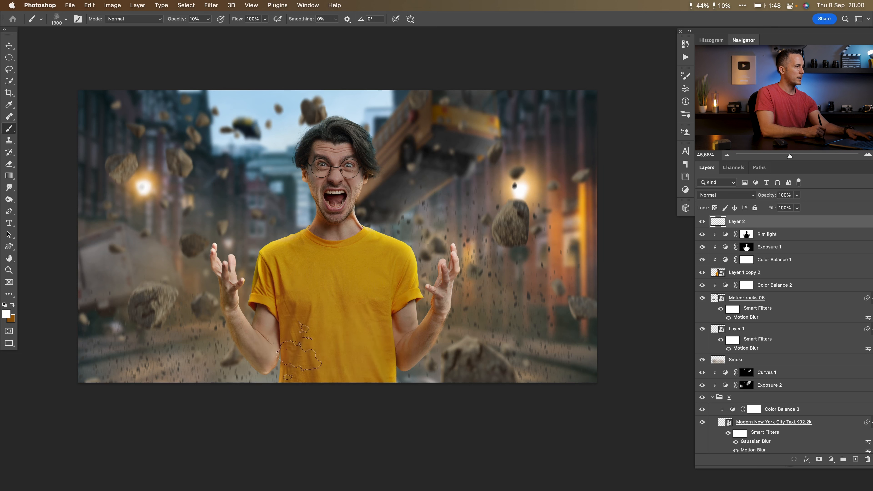
drag(437, 339, 491, 340)
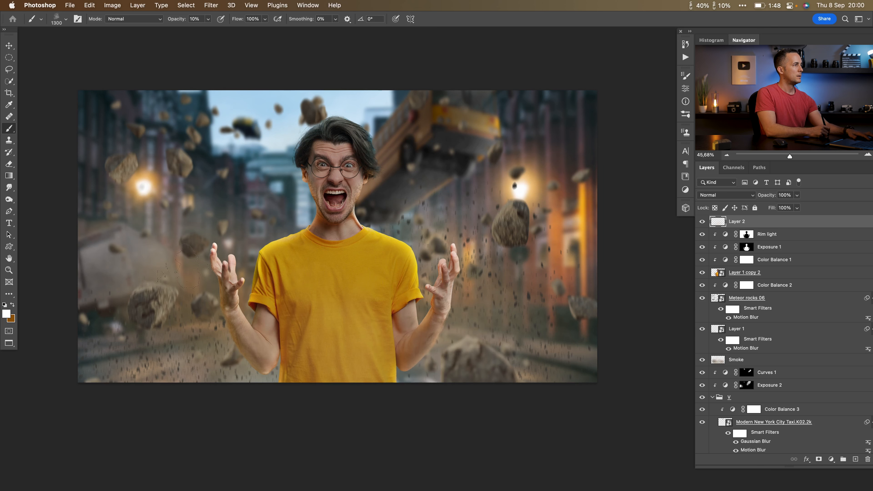
key(x)
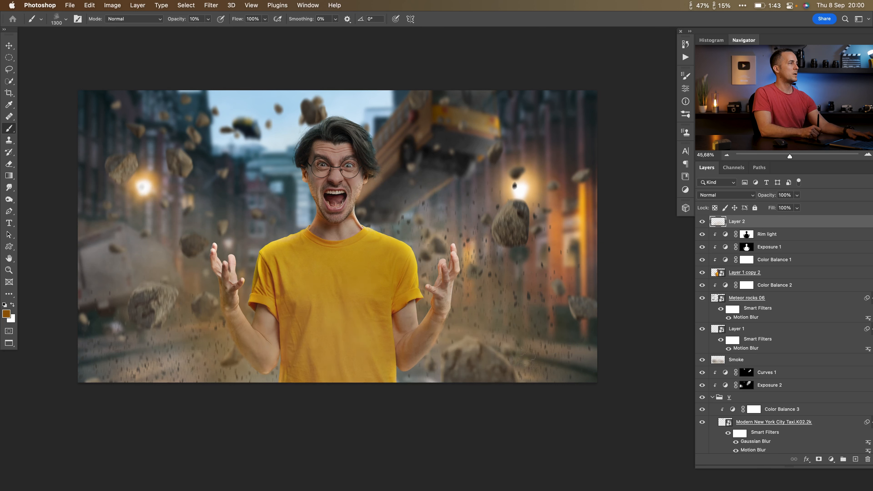
Step: Compare the picture with Layer 2 hidden and shown, and set that layer's opacity to 78%
click(702, 222)
click(702, 222)
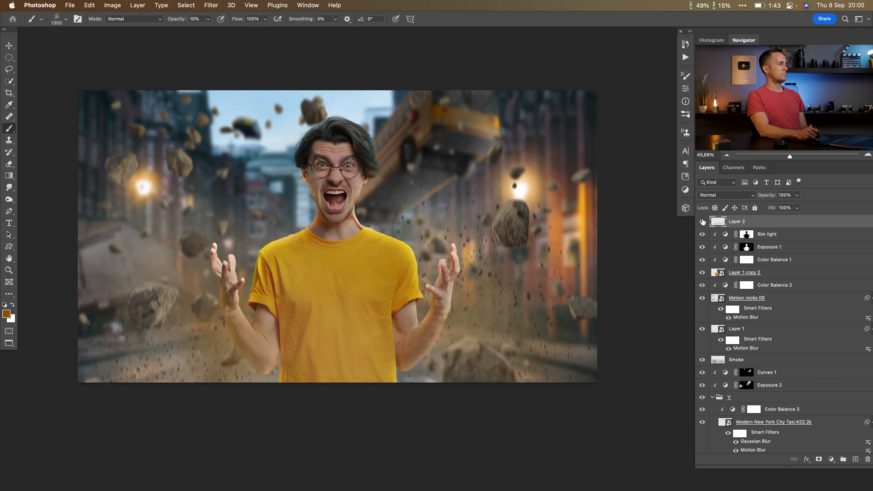
click(702, 222)
click(700, 222)
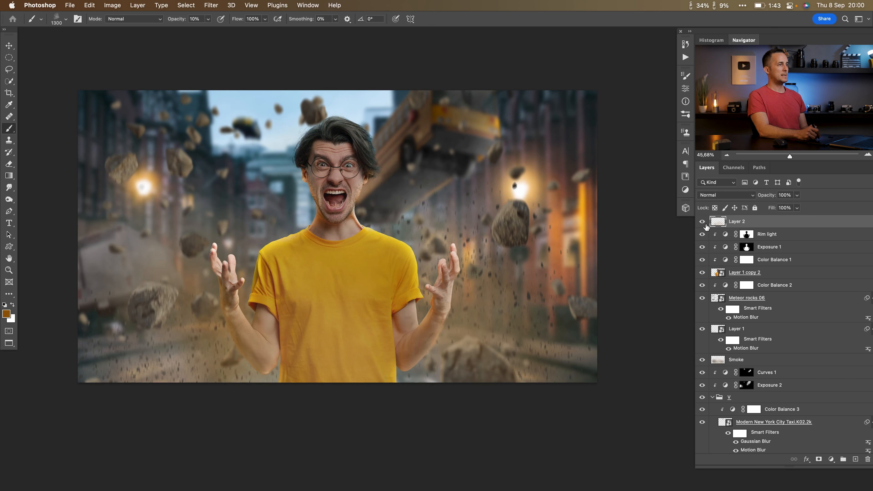
drag(763, 200, 760, 196)
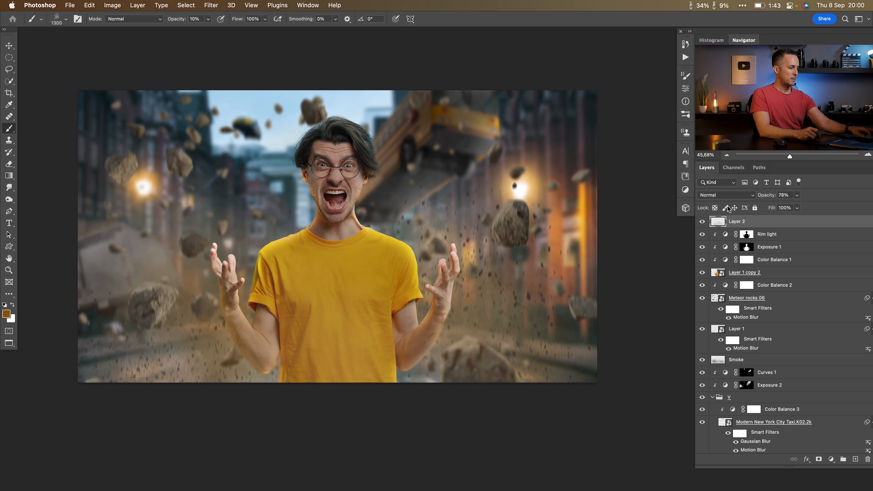
Step: Free-transform the foreground smoke on Layer 2, lowering its upper edge and stretching it to the picture's right edge
key(super+t)
drag(332, 120, 325, 197)
drag(584, 290, 597, 289)
key(Return)
key(b)
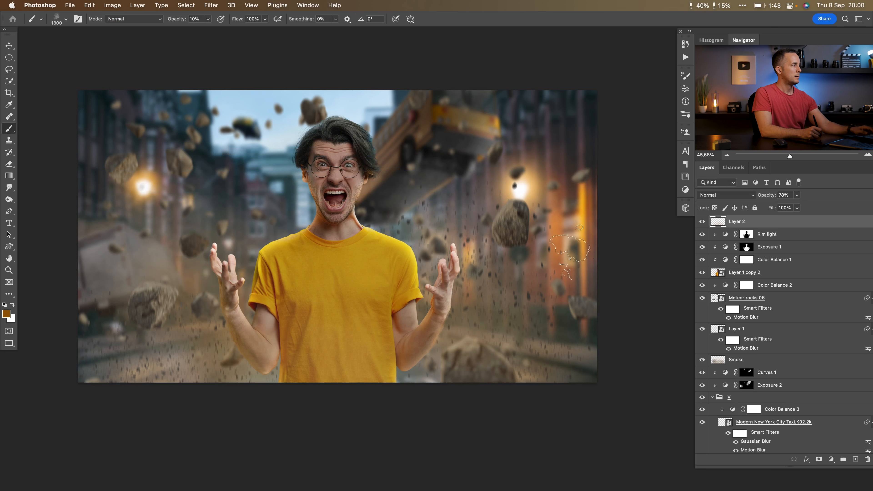
Step: Reduce the opacity of the Smoke layer to 37%
click(756, 360)
mouse_move(764, 192)
mouse_down()
mouse_move(753, 196)
mouse_move(763, 197)
mouse_up()
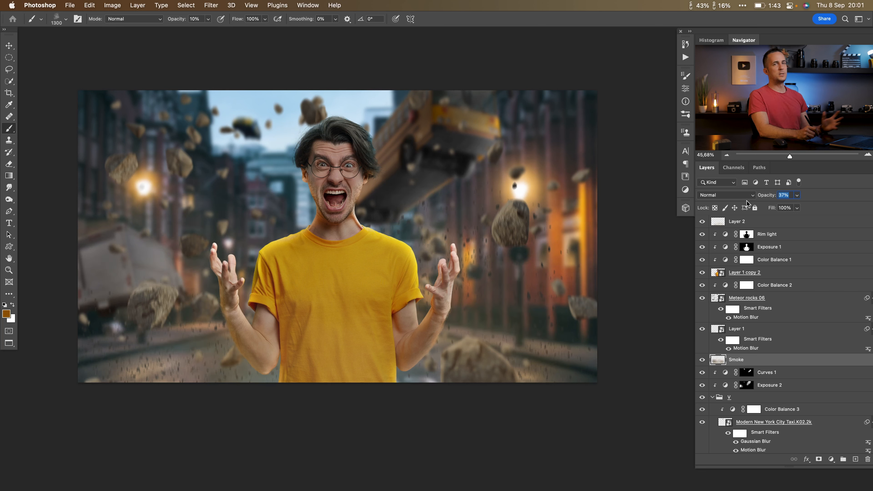